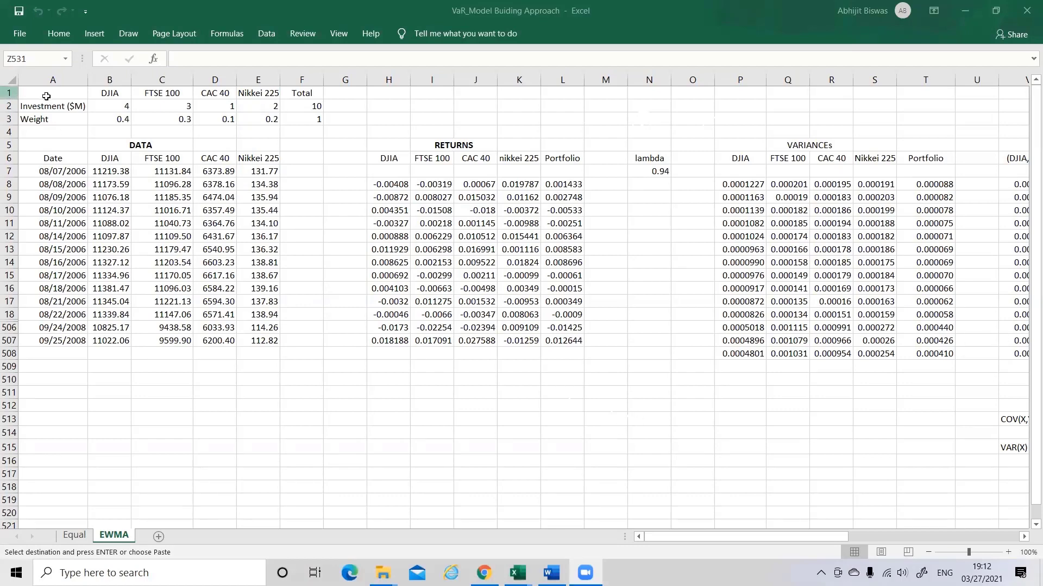
# Review the investment amounts and weights of the four indices in A1:F3.
pyautogui.moveTo(46, 97); pyautogui.dragTo(305, 123)
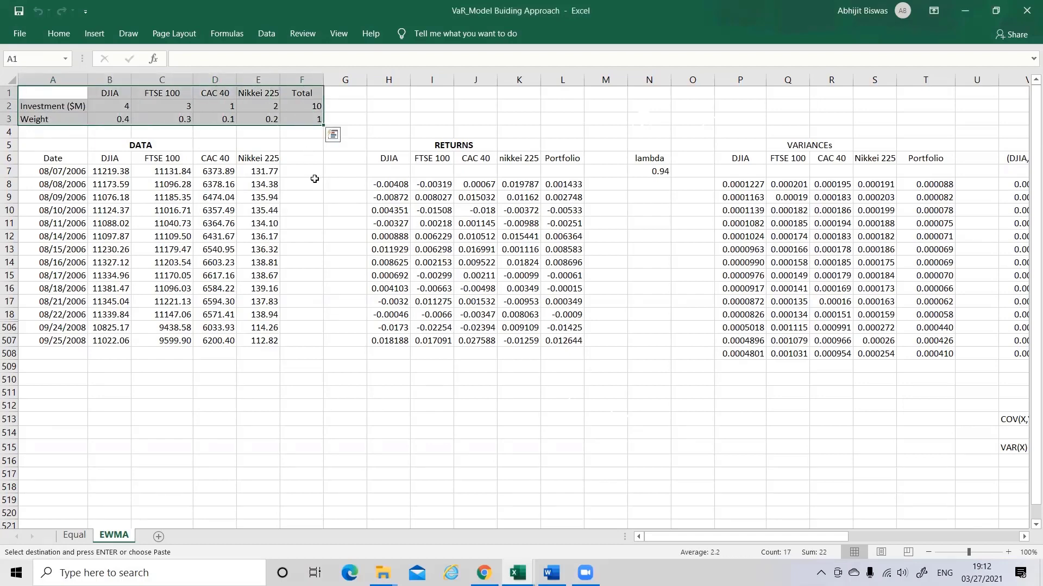
pyautogui.moveTo(51, 94); pyautogui.dragTo(321, 122)
pyautogui.click(354, 450)
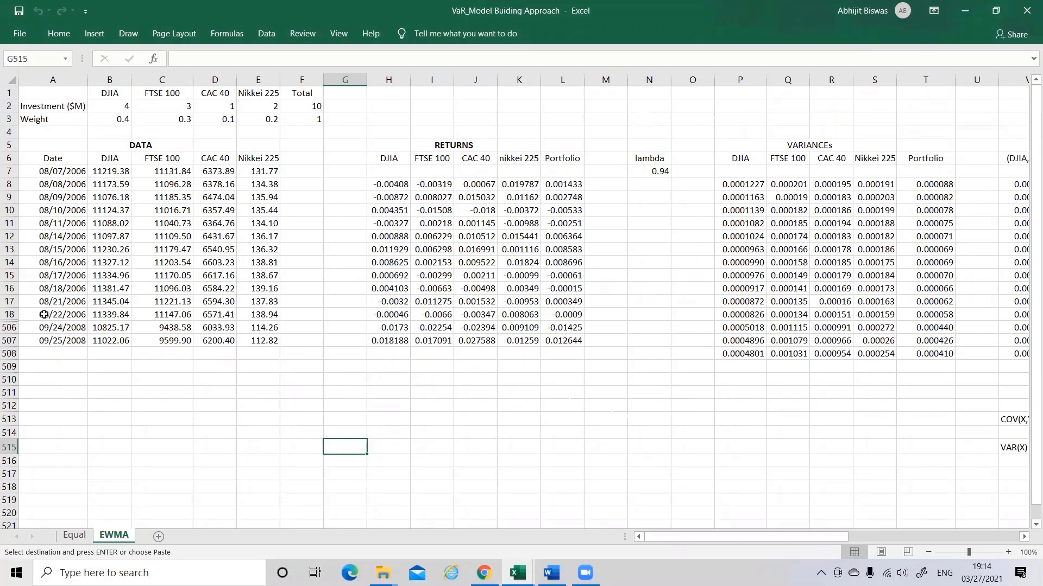
# Select rows 18 and 506 to inspect the hidden rows between them, leaving the rows hidden.
pyautogui.click(9, 319)
pyautogui.moveTo(9, 321); pyautogui.dragTo(8, 328)
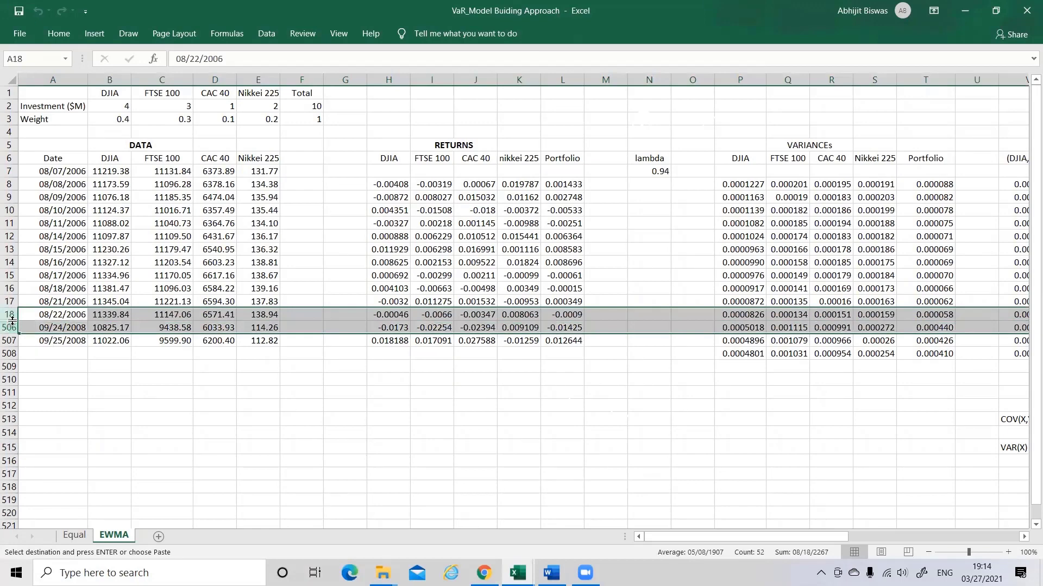
pyautogui.rightClick(13, 323)
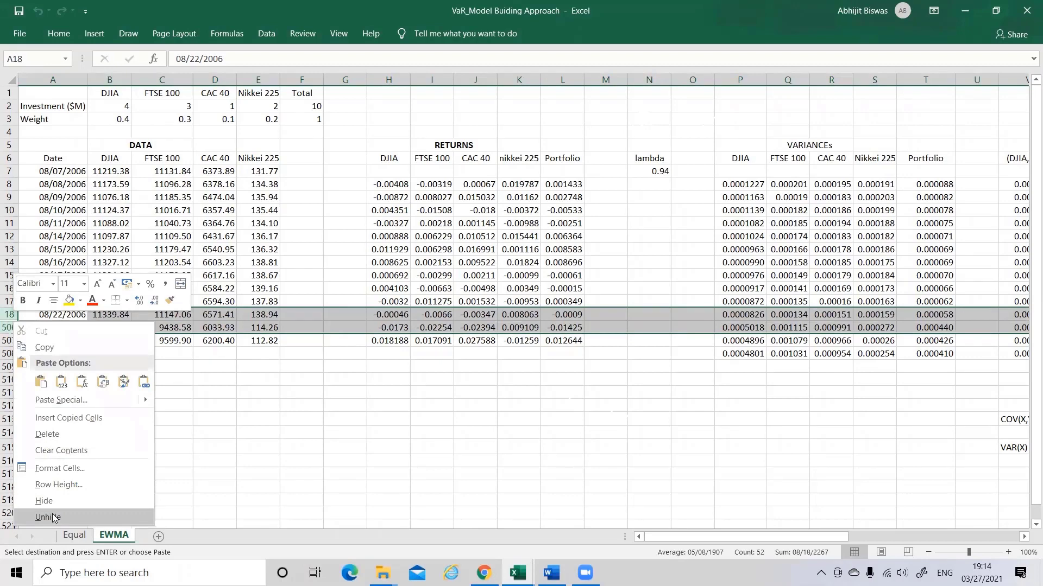
pyautogui.press('Escape')
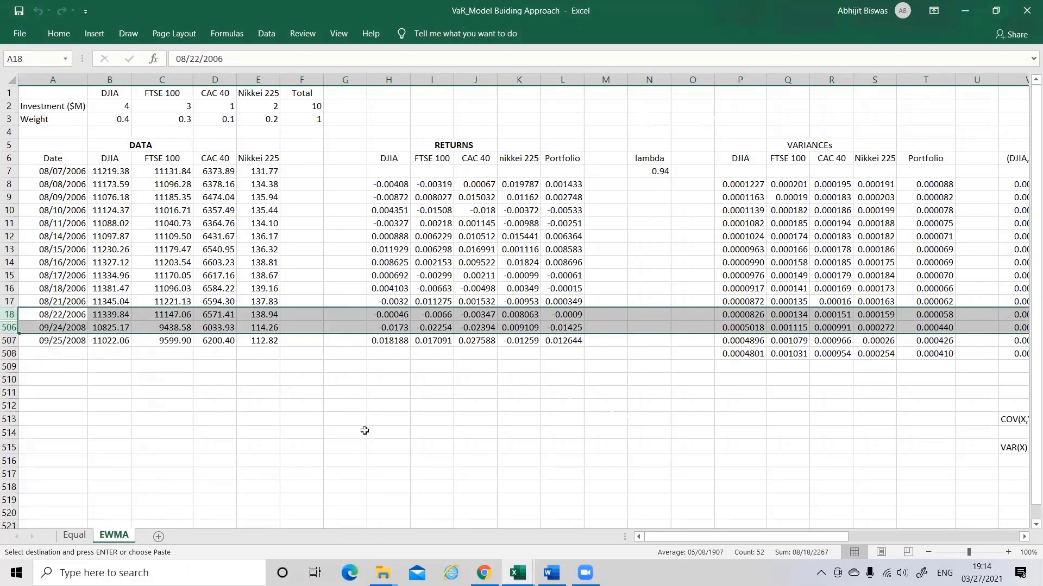
pyautogui.click(411, 421)
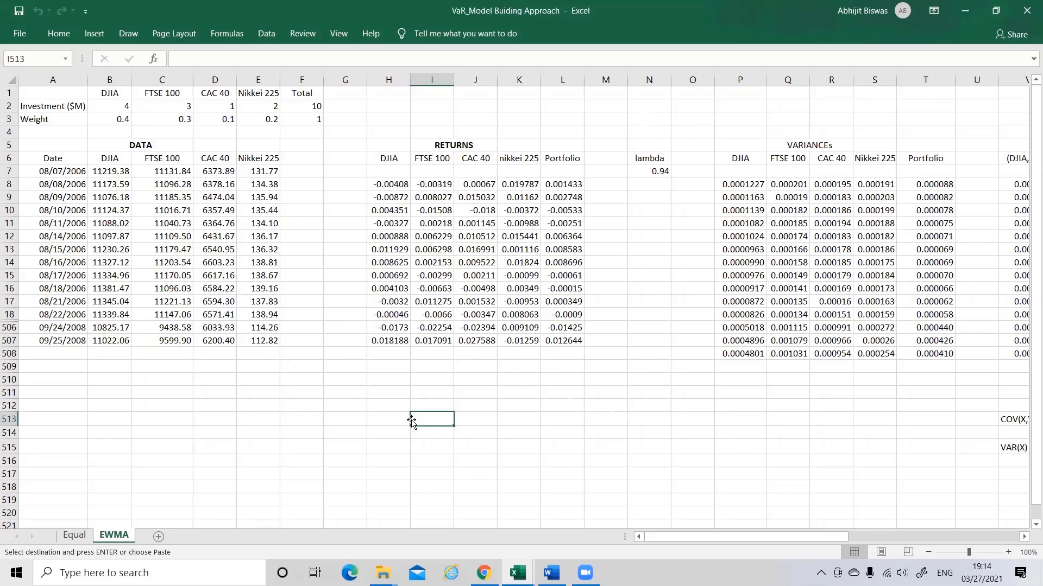
# Examine the DJIA daily return formula in cell H8.
pyautogui.click(395, 185)
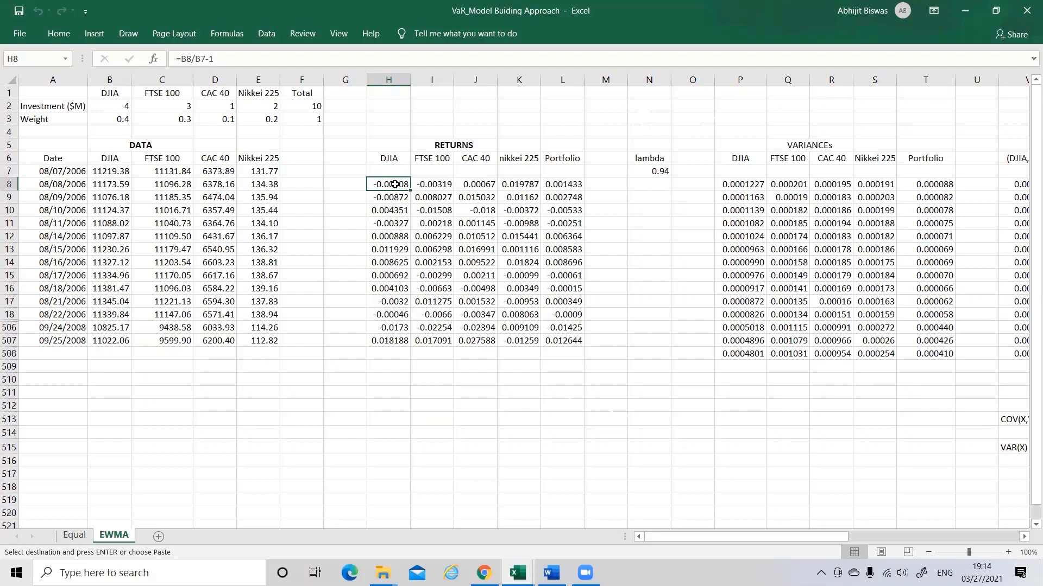
pyautogui.doubleClick(395, 185)
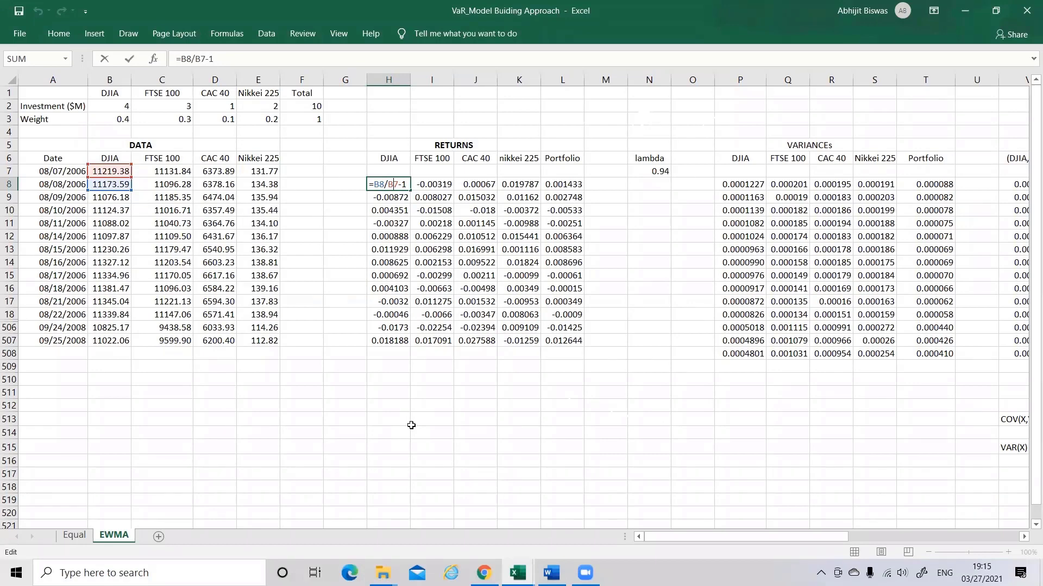
pyautogui.press('Return')
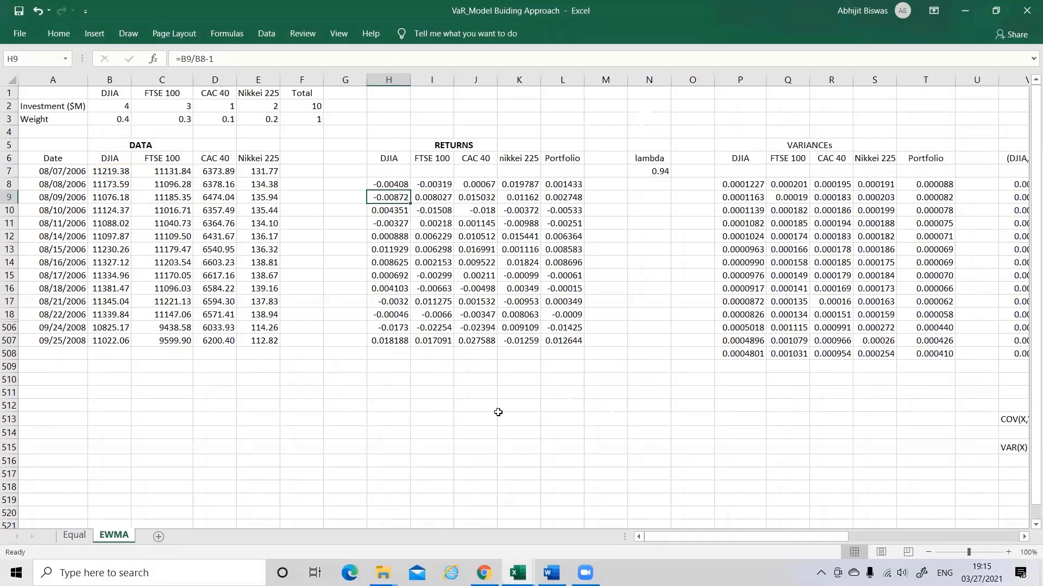
# Try the log return formula =LN(B8/B7) in cell K510, and clear the cell again.
pyautogui.click(513, 381)
pyautogui.write('=')
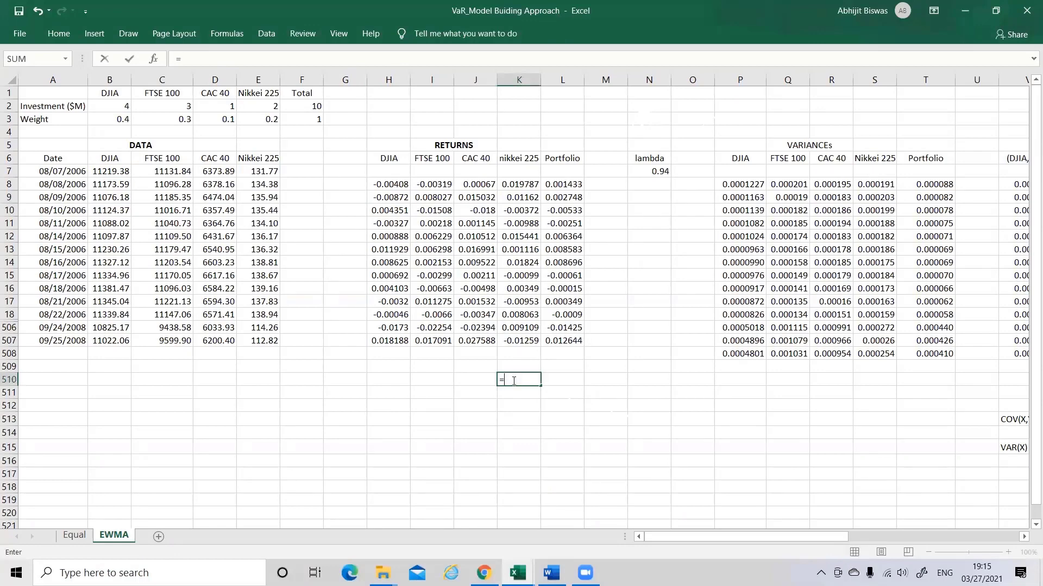
pyautogui.write('ln')
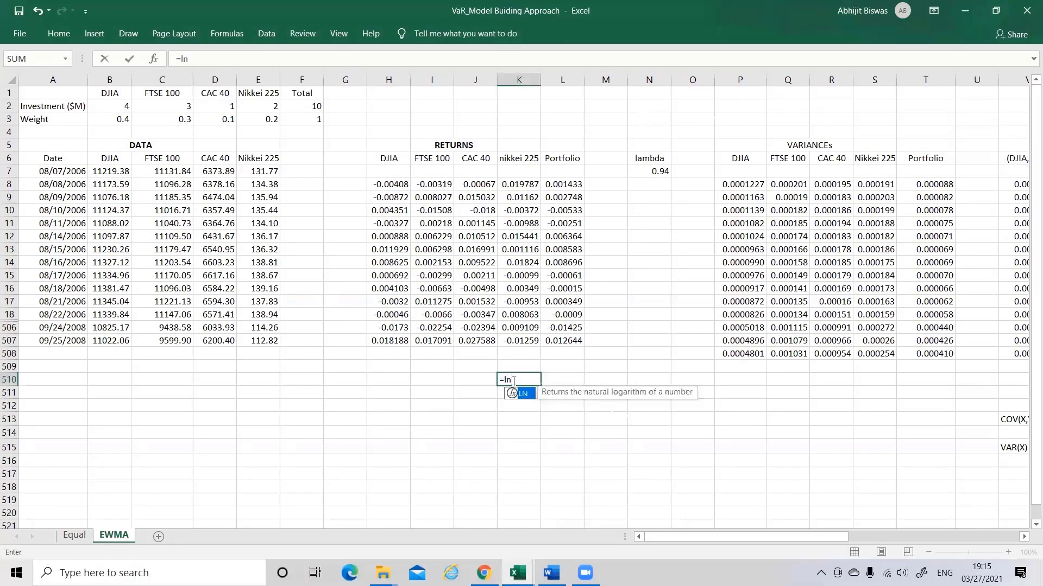
pyautogui.press('BackSpace')
pyautogui.press('BackSpace')
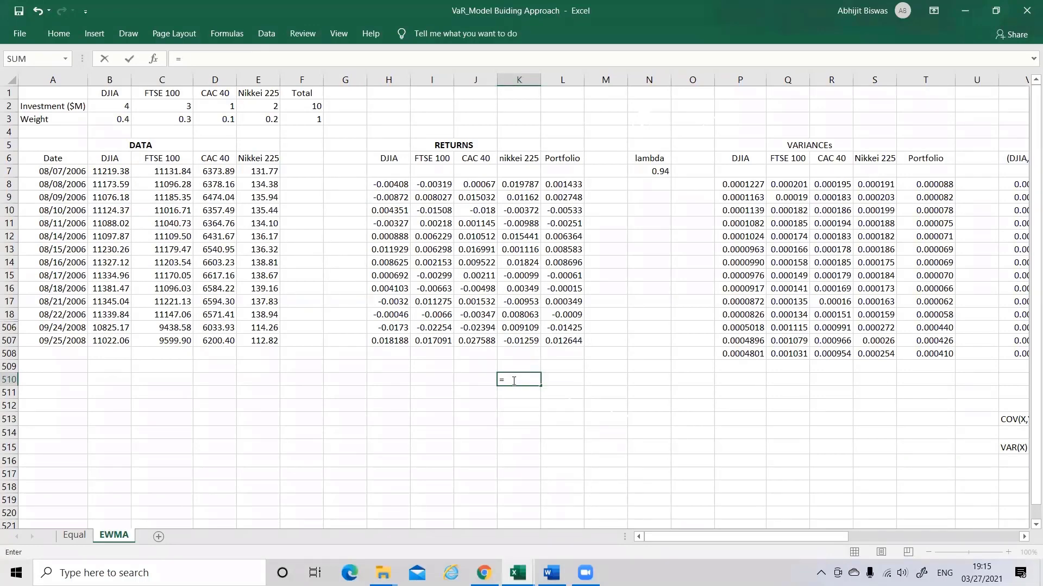
pyautogui.write('LN(')
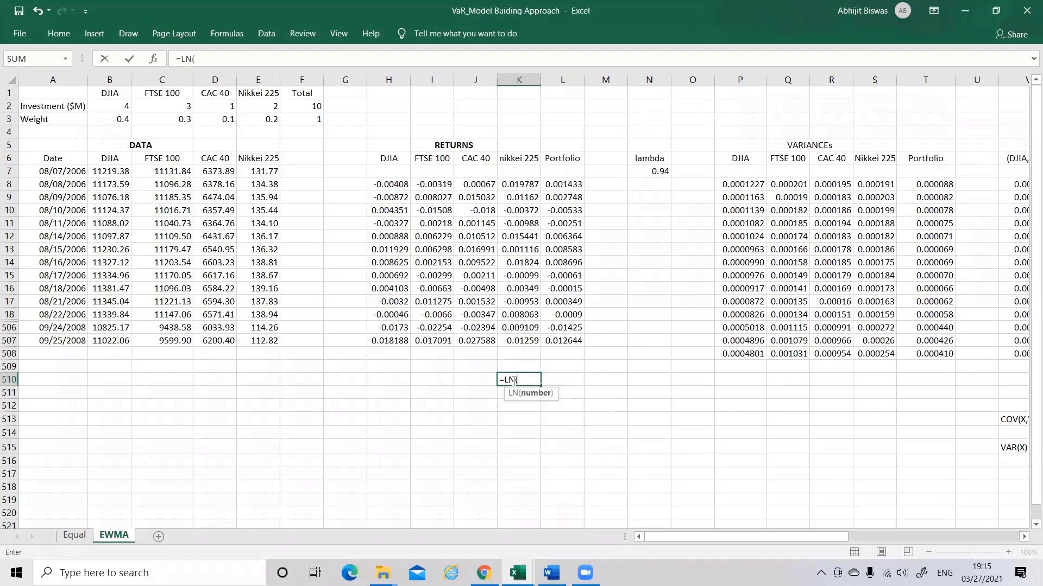
pyautogui.click(106, 185)
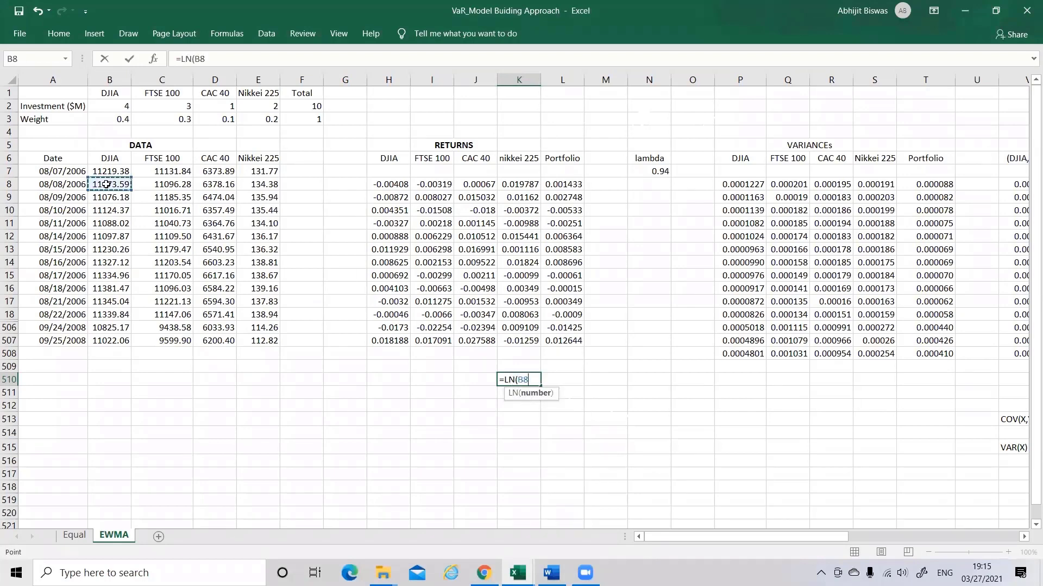
pyautogui.write('/')
pyautogui.click(110, 171)
pyautogui.write(')')
pyautogui.press('Return')
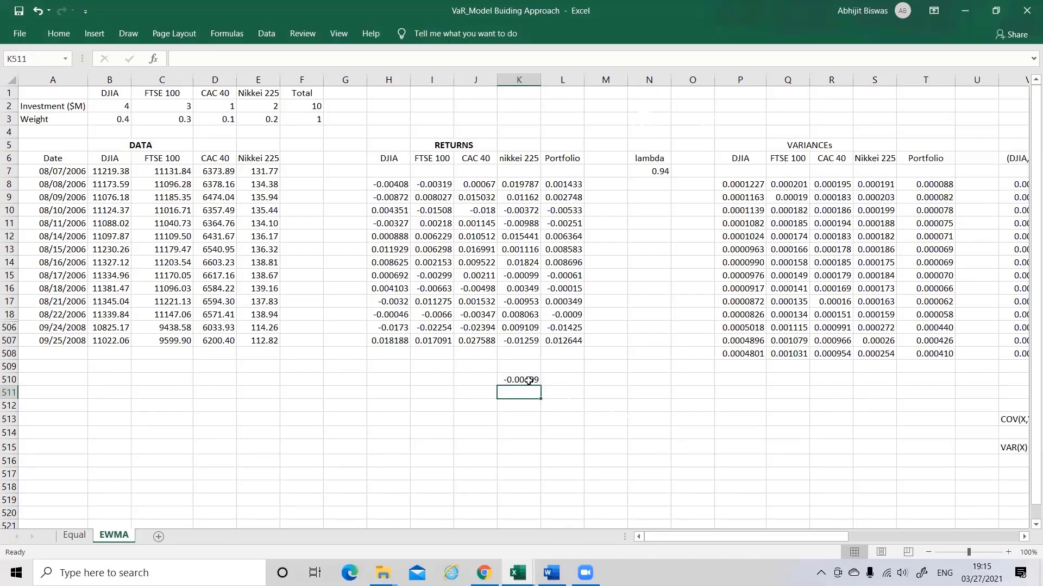
pyautogui.click(528, 381)
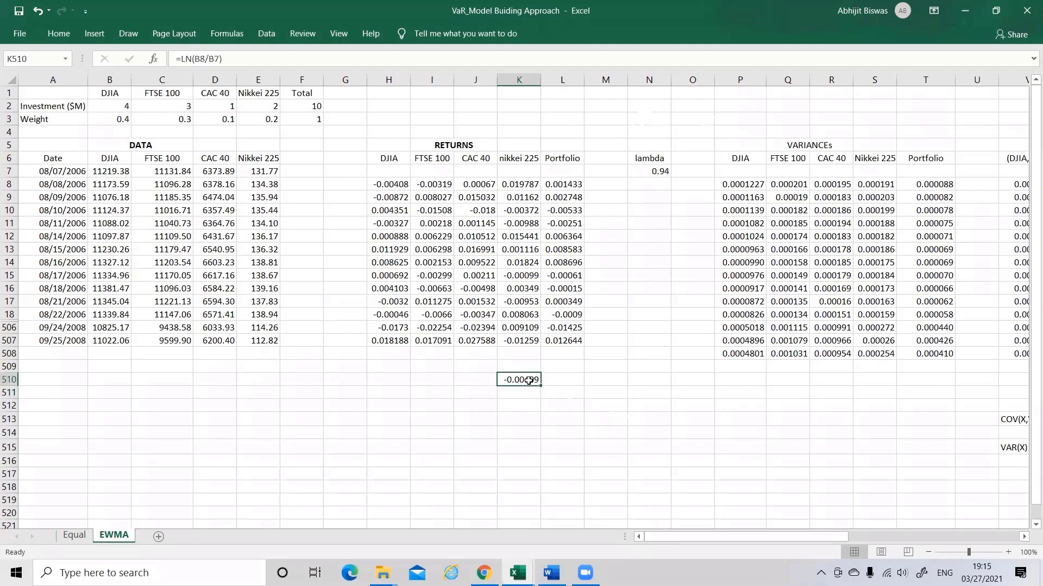
pyautogui.press('Delete')
# Fill the DJIA return formula from H8 down to row 507.
pyautogui.click(406, 188)
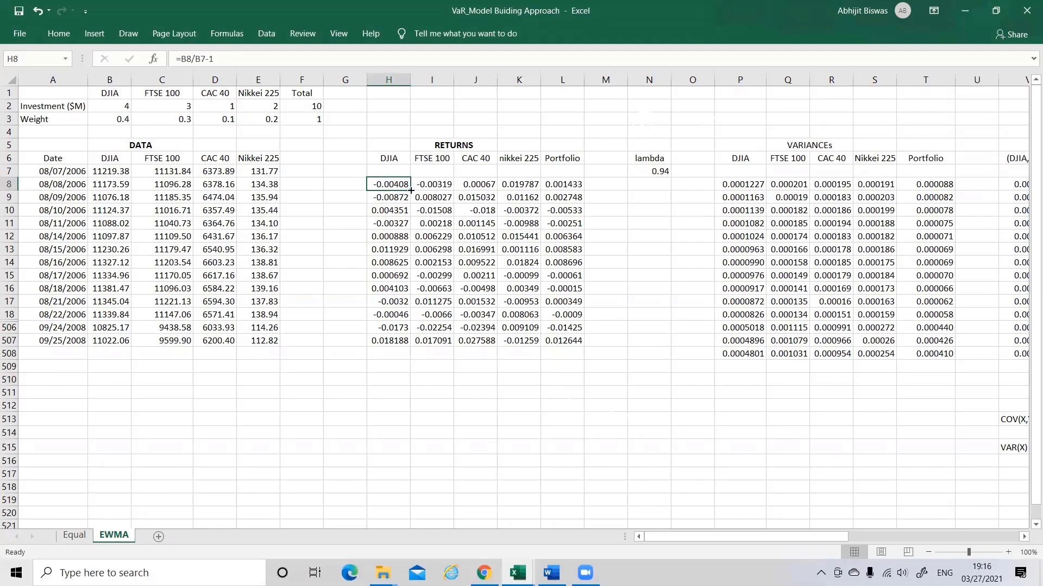
pyautogui.moveTo(411, 190); pyautogui.dragTo(411, 190)
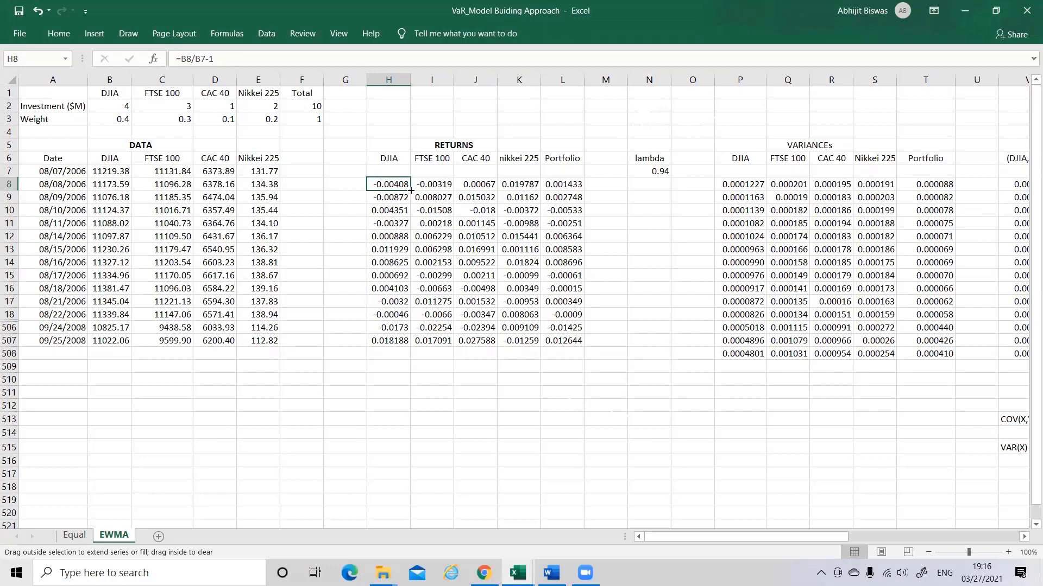
pyautogui.moveTo(411, 191); pyautogui.dragTo(409, 341)
pyautogui.click(504, 393)
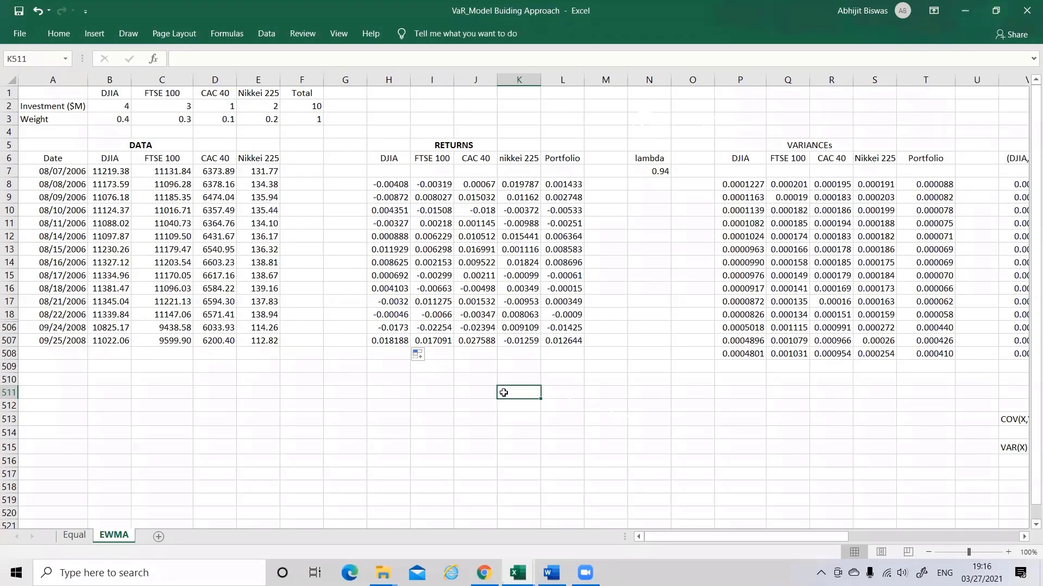
# Check the FTSE 100 return formula in I8 and fill the CAC 40 and Nikkei 225 return formulas from row 8 down to row 507.
pyautogui.click(442, 186)
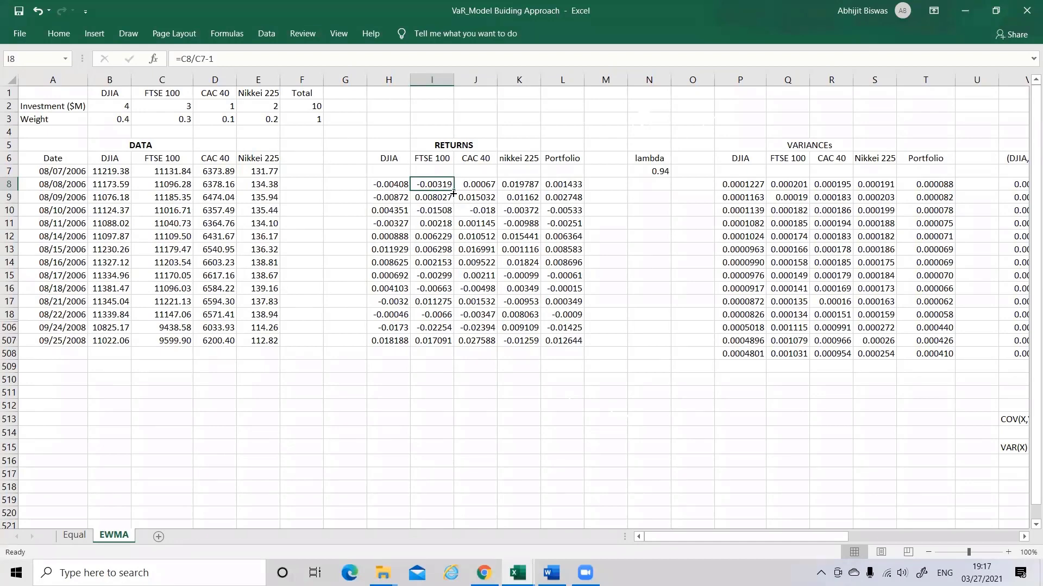
pyautogui.doubleClick(495, 184)
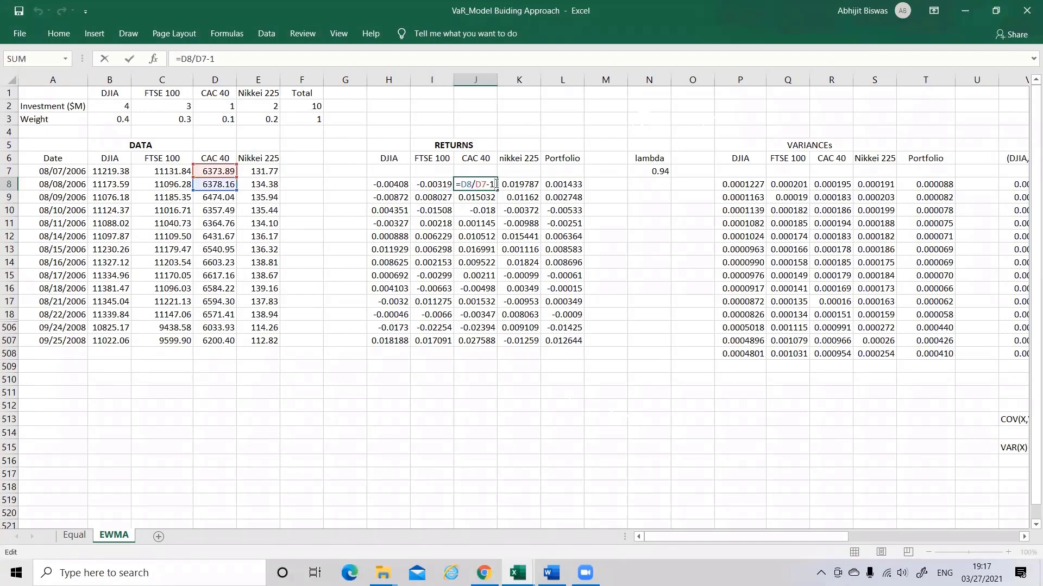
pyautogui.press('Escape')
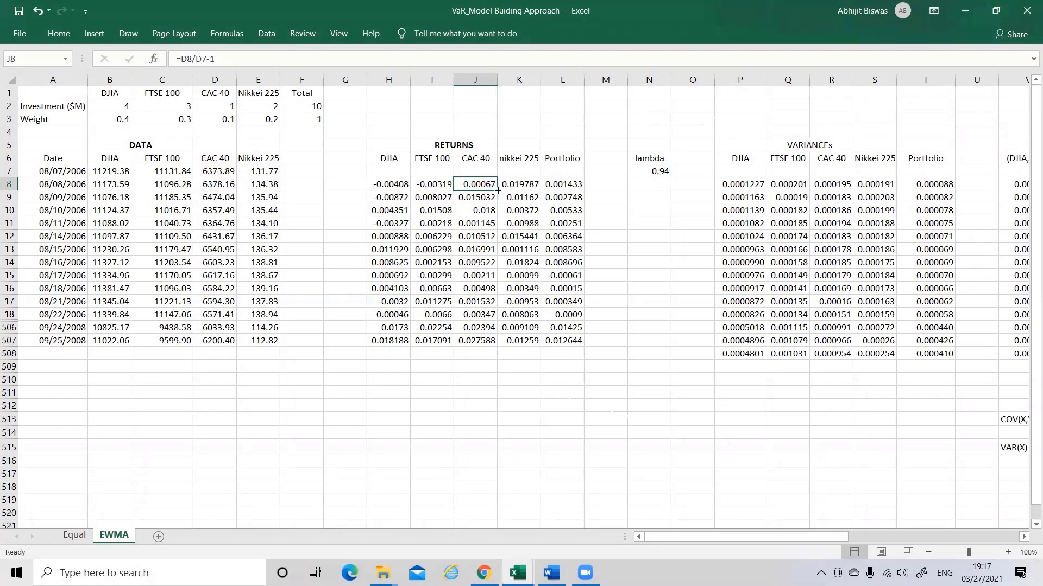
pyautogui.doubleClick(496, 191)
pyautogui.doubleClick(532, 186)
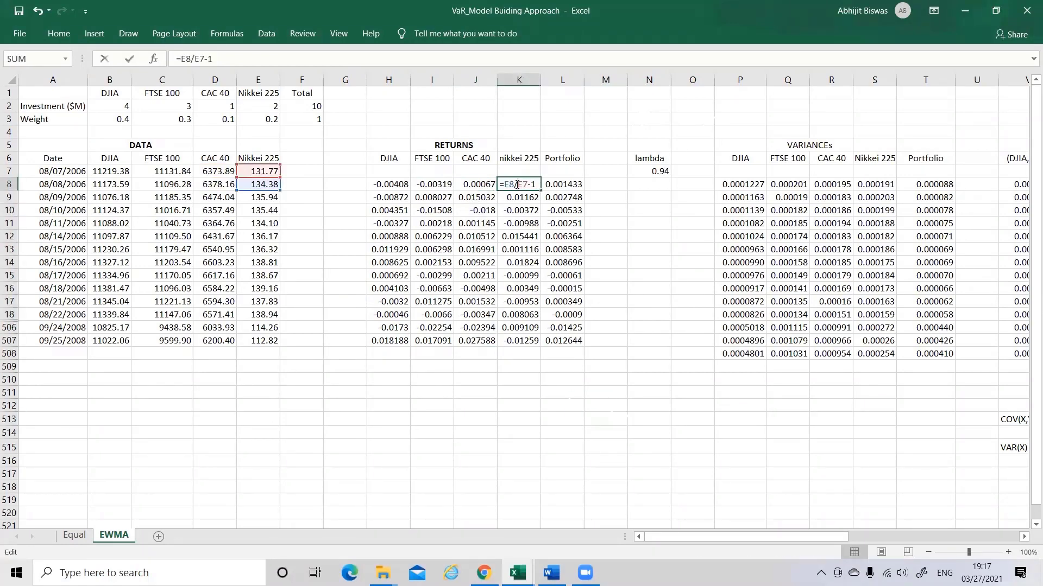
pyautogui.press('Escape')
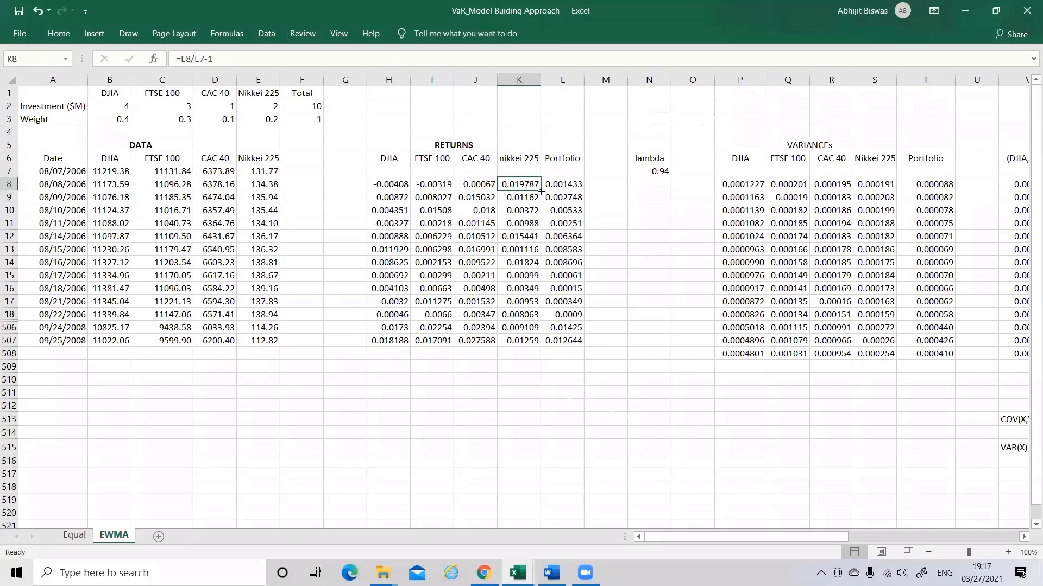
pyautogui.doubleClick(540, 194)
pyautogui.click(649, 379)
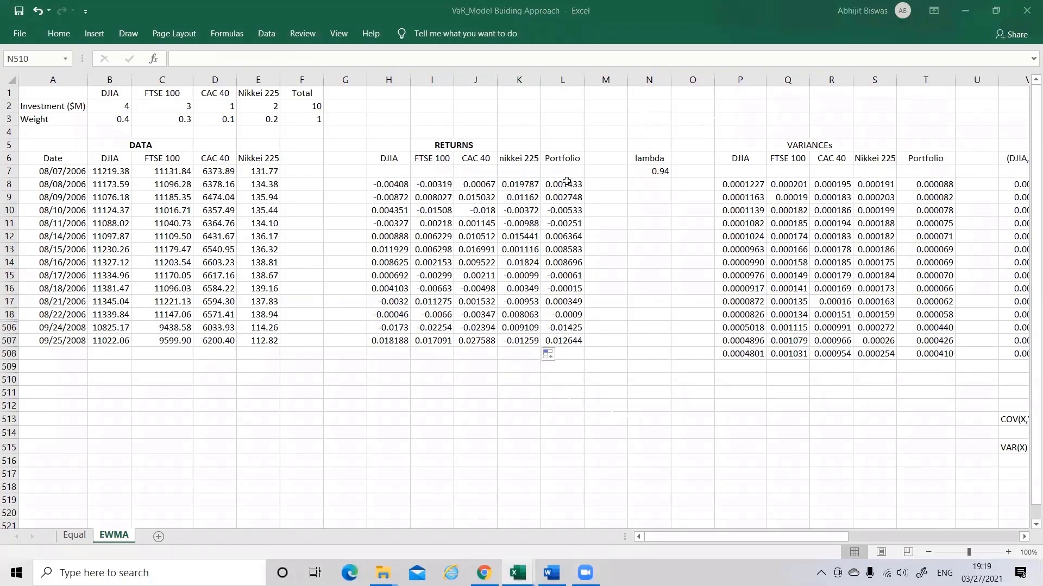
# Examine the portfolio return formula in L8, including its references to the index returns and weights.
pyautogui.click(566, 185)
pyautogui.doubleClick(566, 184)
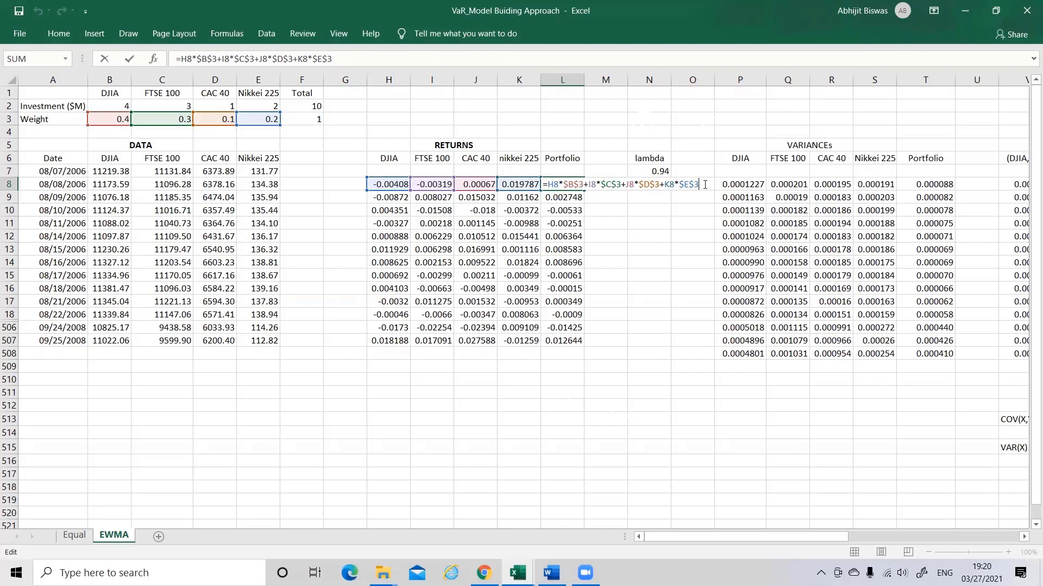
pyautogui.press('Return')
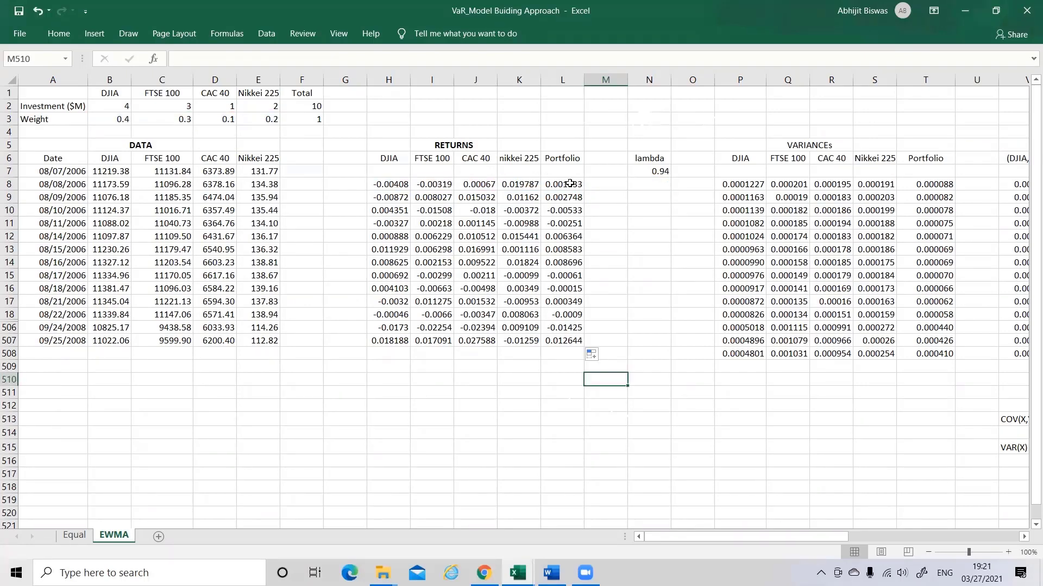
pyautogui.doubleClick(570, 184)
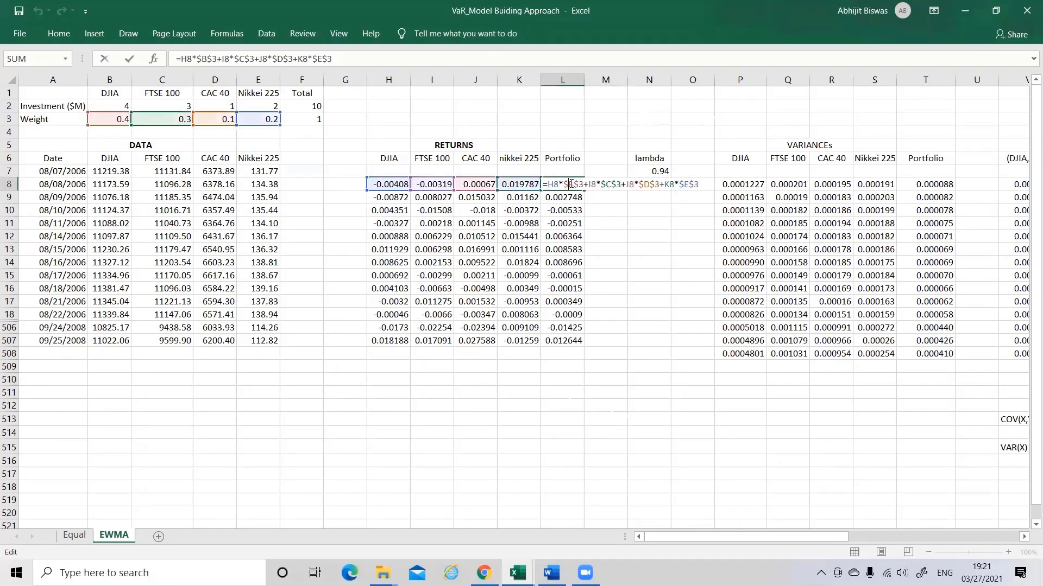
pyautogui.press('Return')
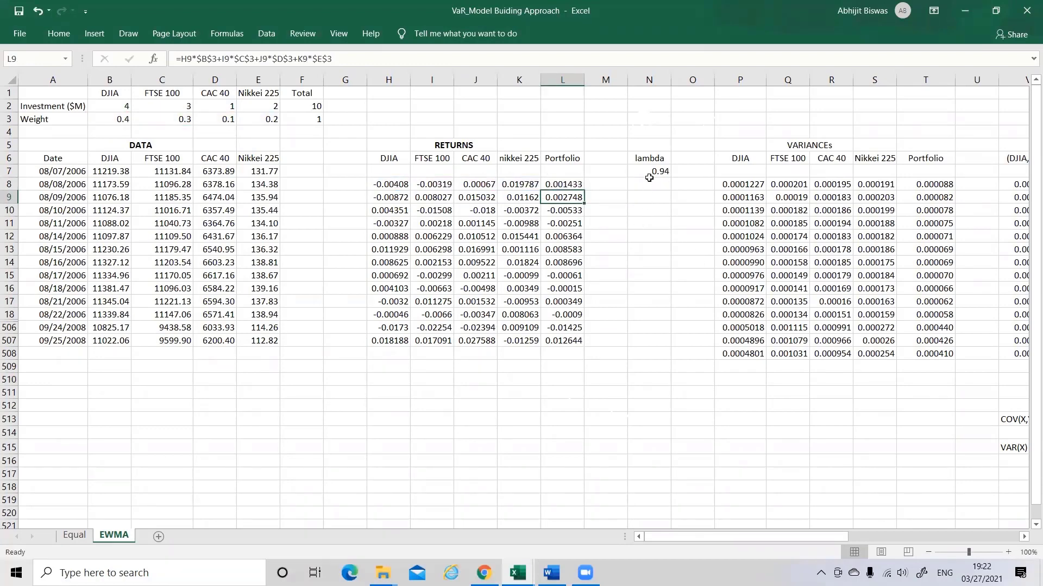
# Check the lambda value in N7 and examine the DJIA starting variance formula in P8 with its returns range.
pyautogui.click(649, 171)
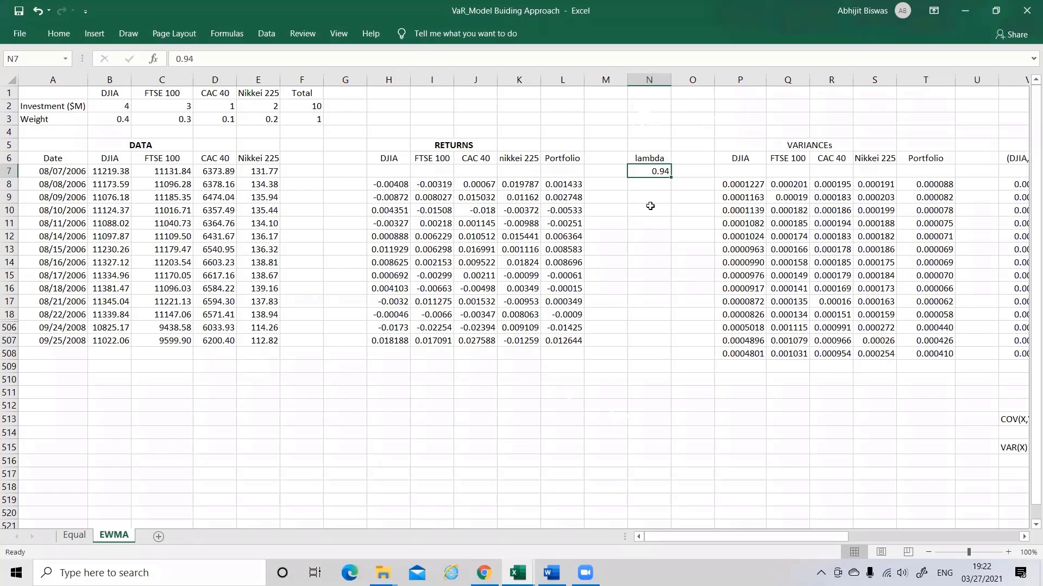
pyautogui.click(613, 403)
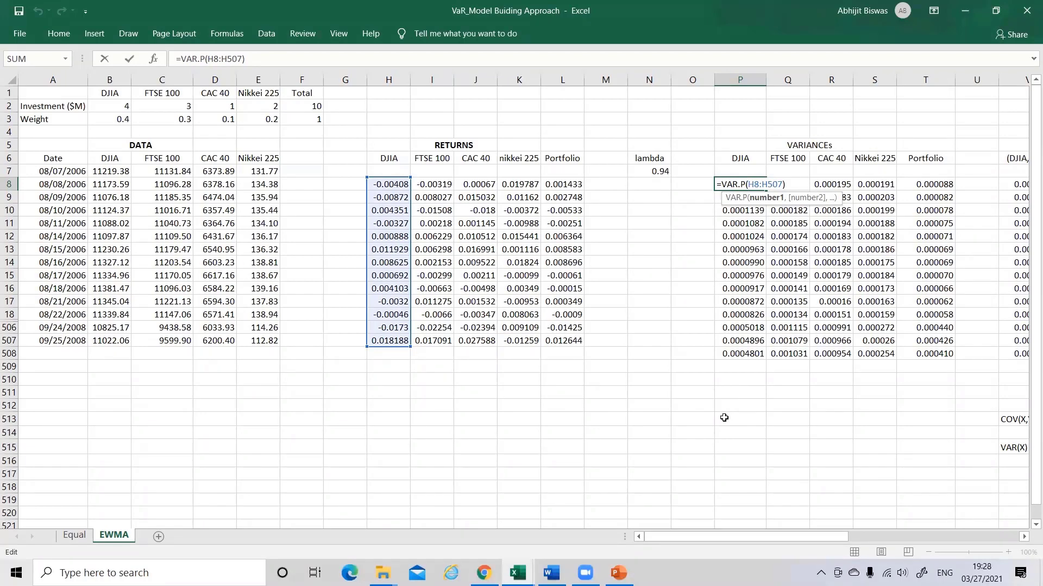
pyautogui.click(793, 181)
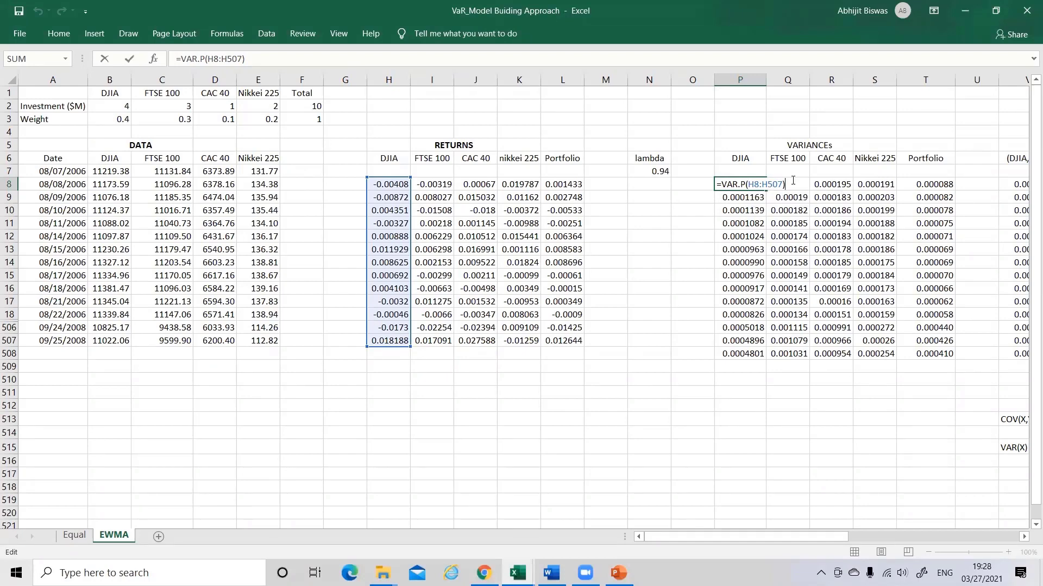
pyautogui.keyDown('ctrl'); pyautogui.scroll(2, 793, 181); pyautogui.keyUp('ctrl')
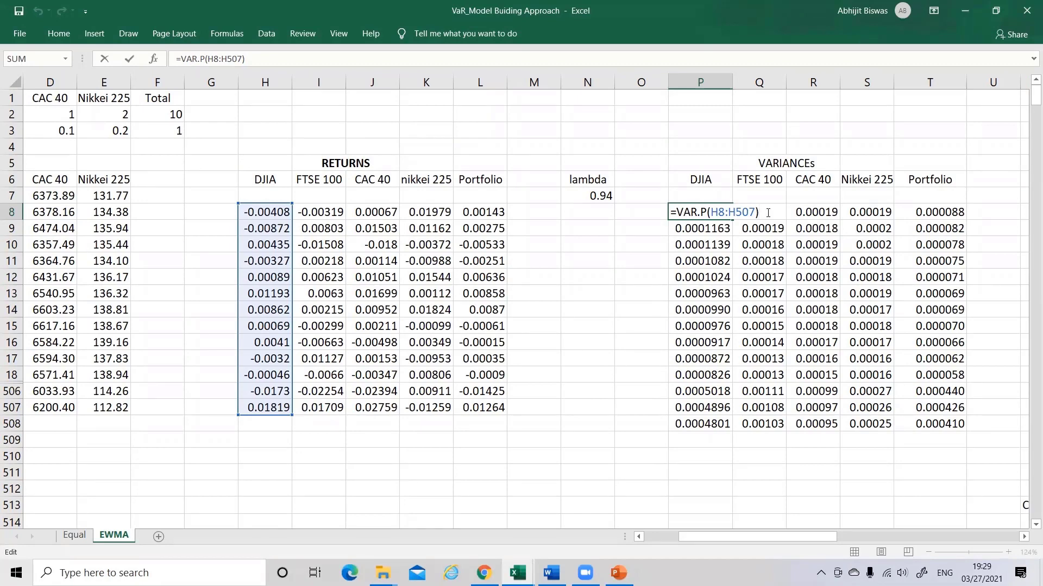
pyautogui.press('Return')
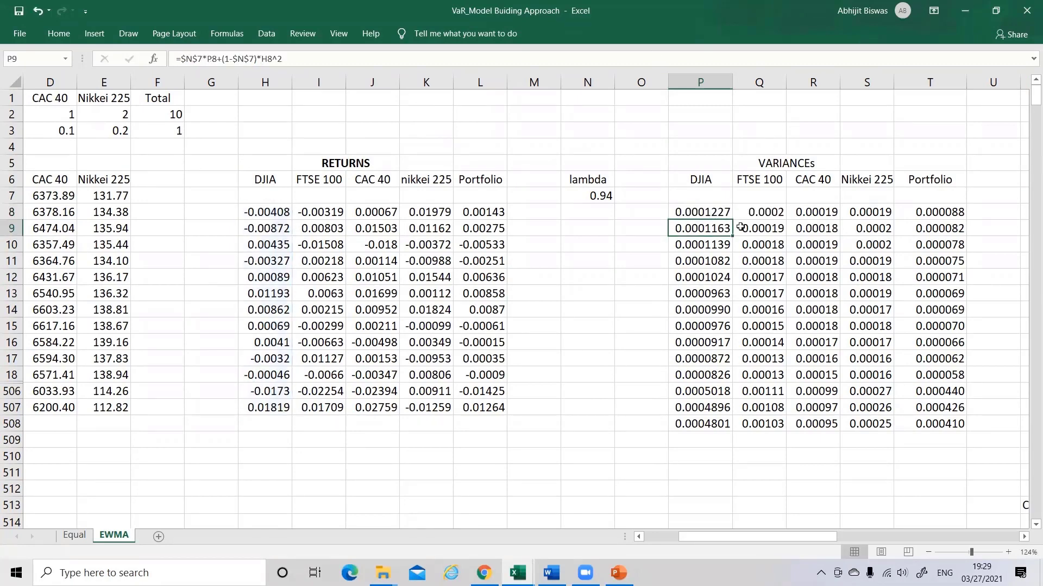
# Check the DJIA EWMA variance formula in P9 and fill it down to row 507.
pyautogui.doubleClick(713, 229)
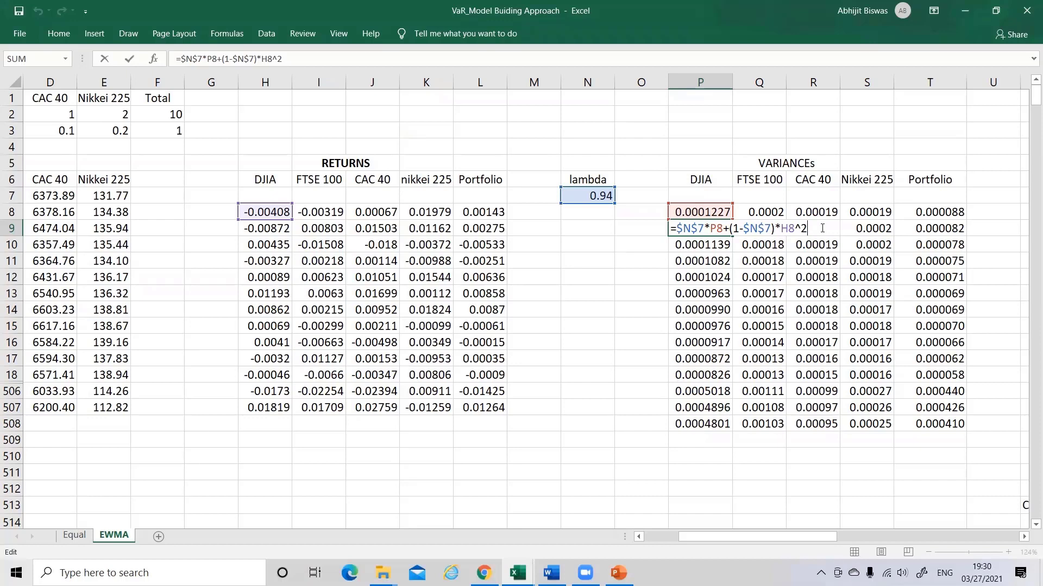
pyautogui.press('Return')
pyautogui.click(688, 225)
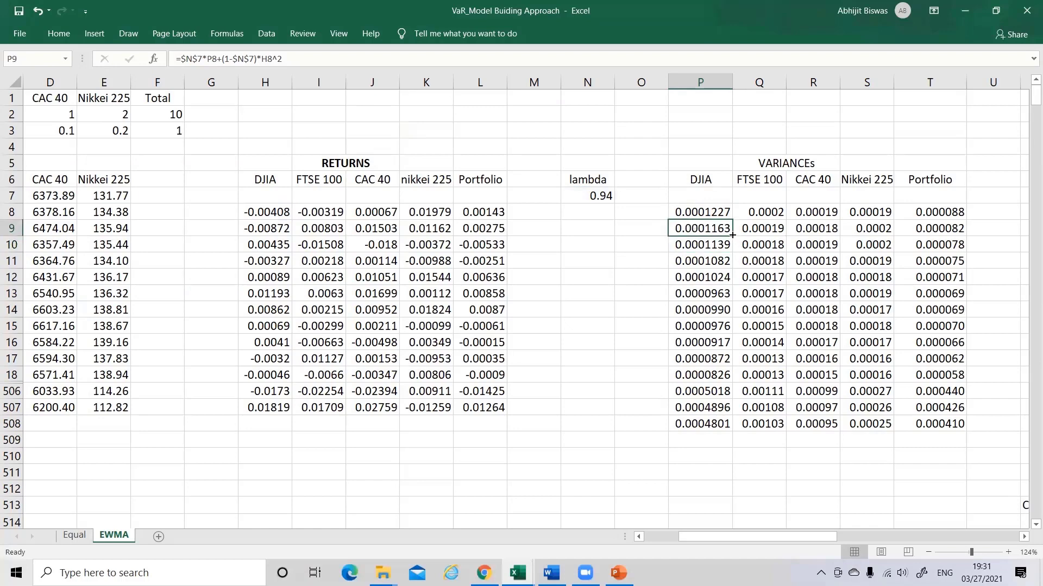
pyautogui.moveTo(732, 234); pyautogui.dragTo(736, 413)
pyautogui.click(798, 489)
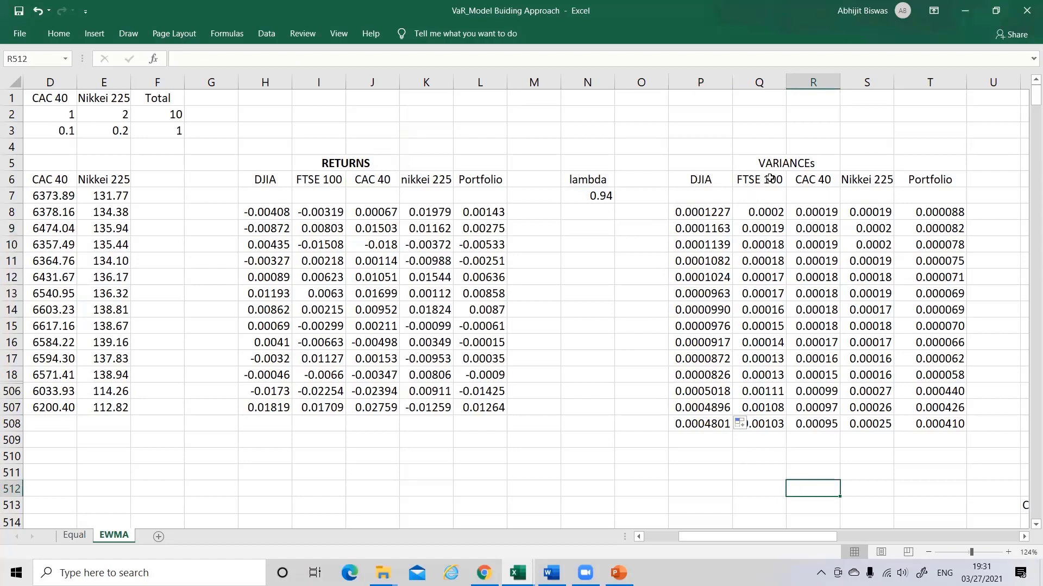
# Check the FTSE 100 starting variance formula in Q8 and fill the EWMA variance formula from Q9 down to row 507.
pyautogui.doubleClick(759, 212)
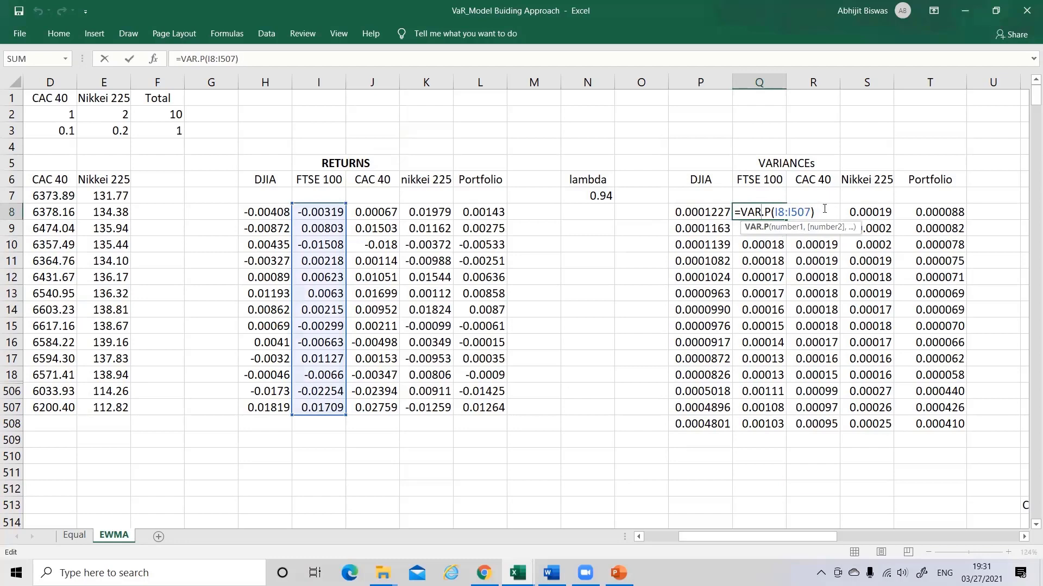
pyautogui.click(824, 209)
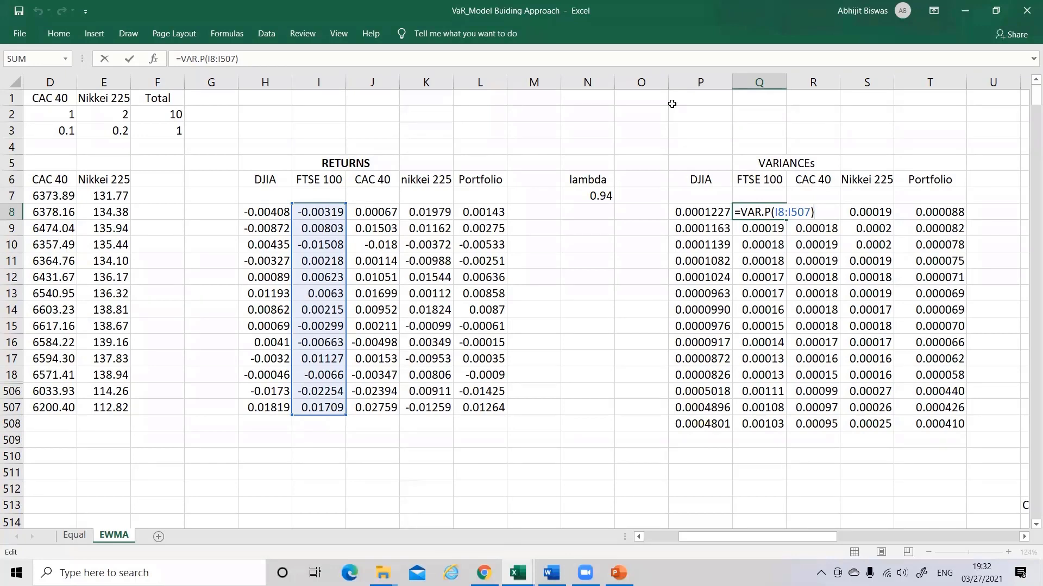
pyautogui.press('Return')
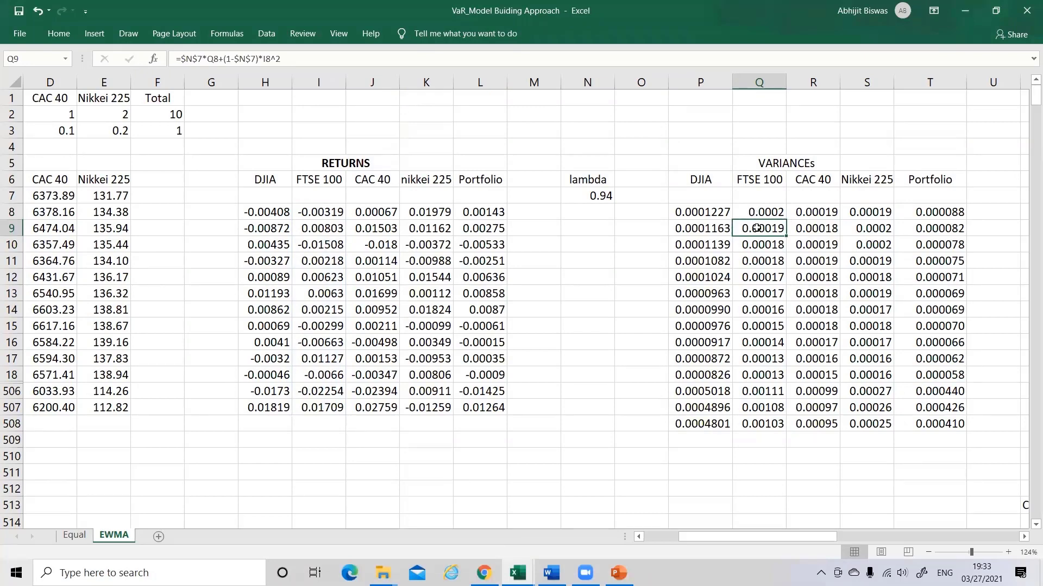
pyautogui.doubleClick(757, 228)
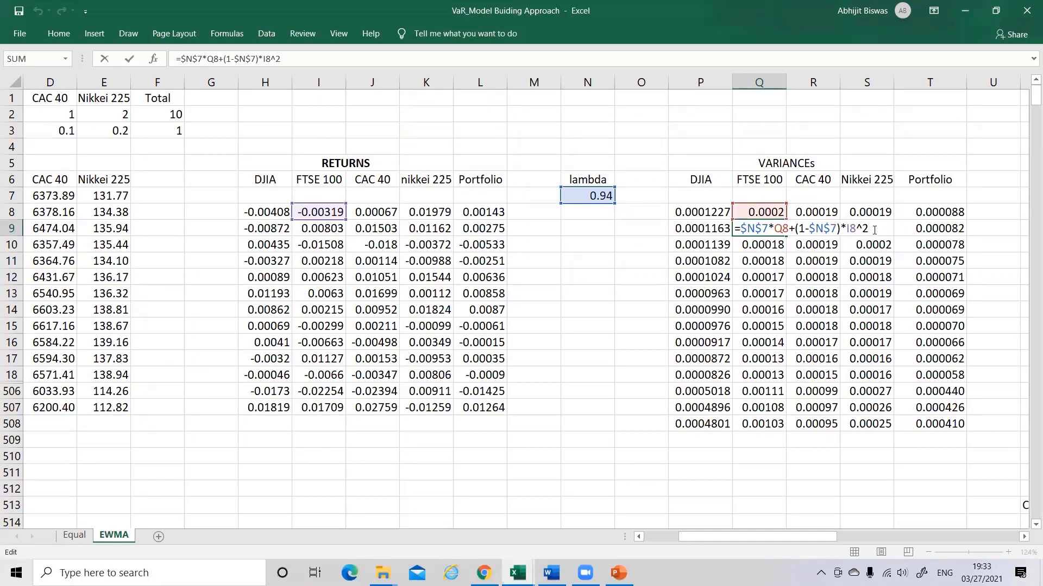
pyautogui.press('Return')
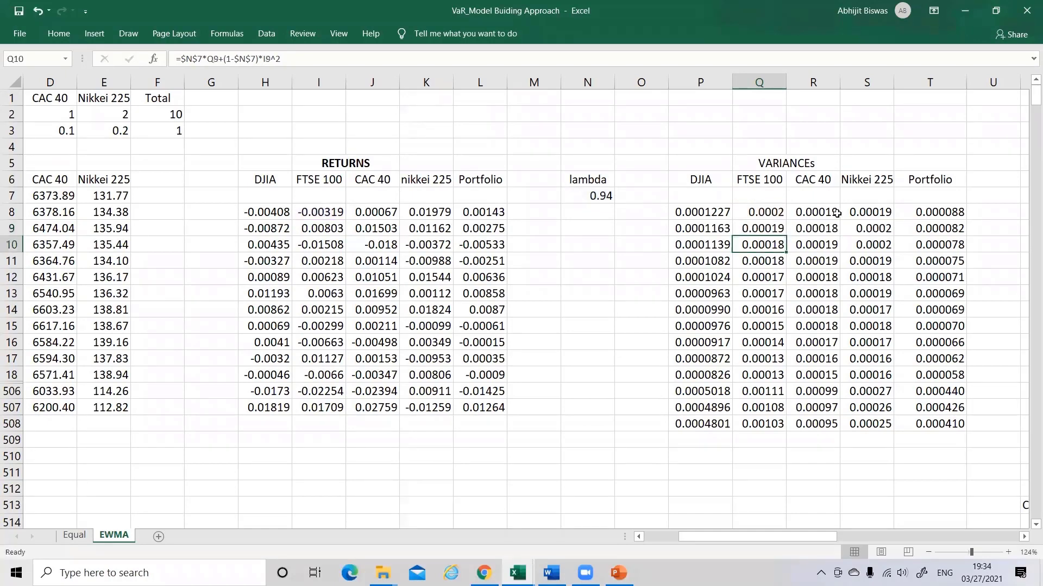
pyautogui.click(773, 233)
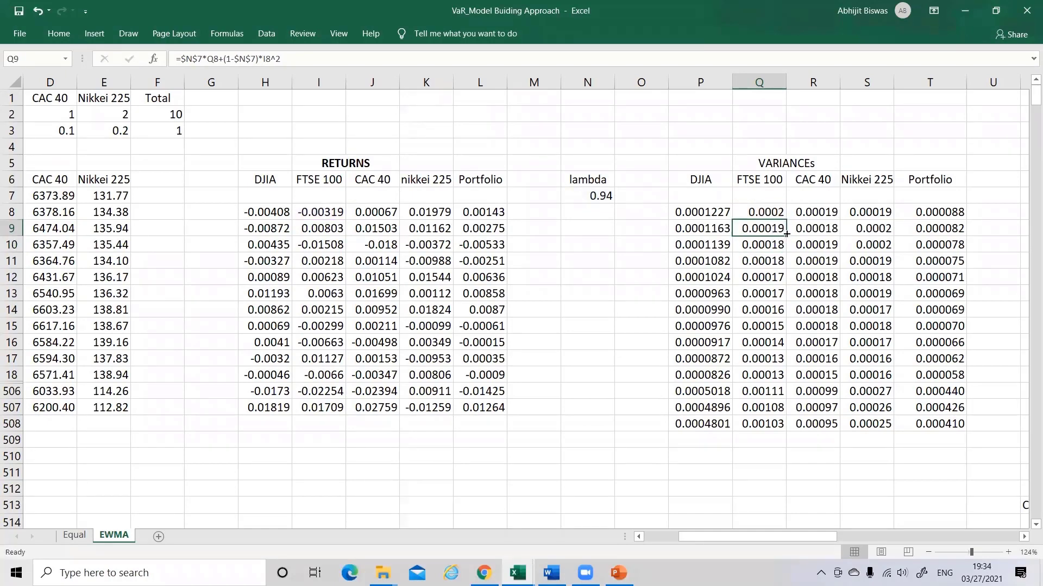
pyautogui.moveTo(786, 234); pyautogui.dragTo(783, 410)
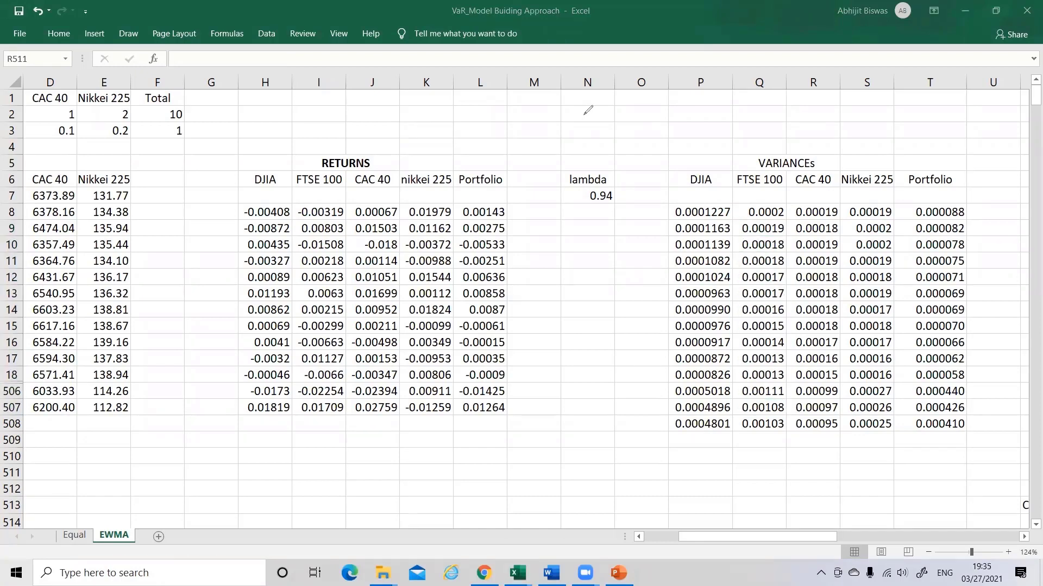
# Handwrite the EWMA formula σ²(t) = λσ²(t-1) + (1-λ)R²(t-1) as an annotation above the variances table.
pyautogui.moveTo(580, 115)
pyautogui.mouseDown()
pyautogui.moveTo(601, 110)
pyautogui.moveTo(594, 134)
pyautogui.mouseUp()
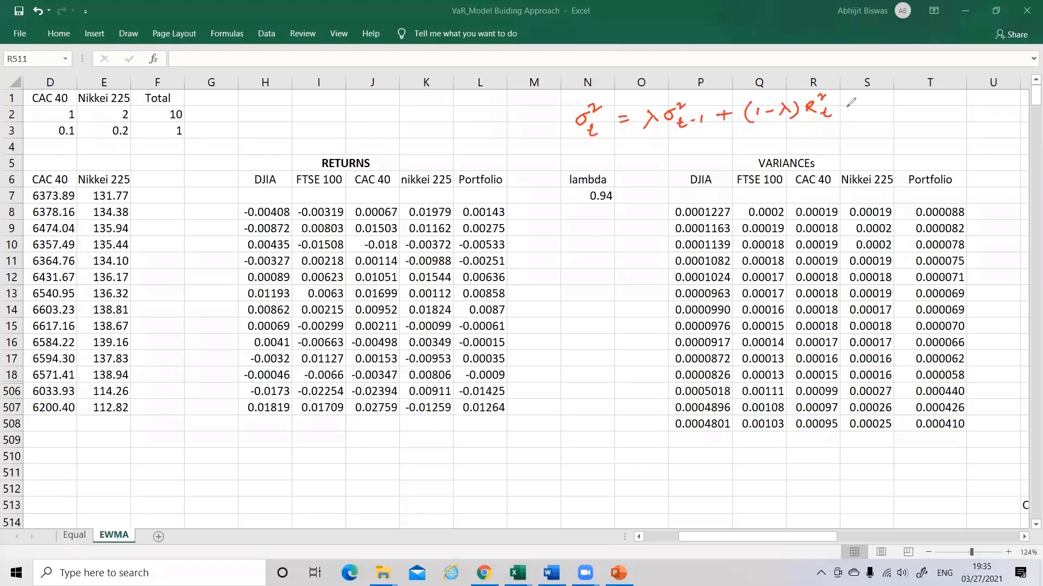
pyautogui.moveTo(837, 111); pyautogui.dragTo(842, 110)
pyautogui.moveTo(844, 110); pyautogui.dragTo(848, 113)
# Check the CAC 40 starting variance formula in R8 and fill the EWMA variance formula from R9 down to row 507.
pyautogui.click(814, 212)
pyautogui.doubleClick(828, 212)
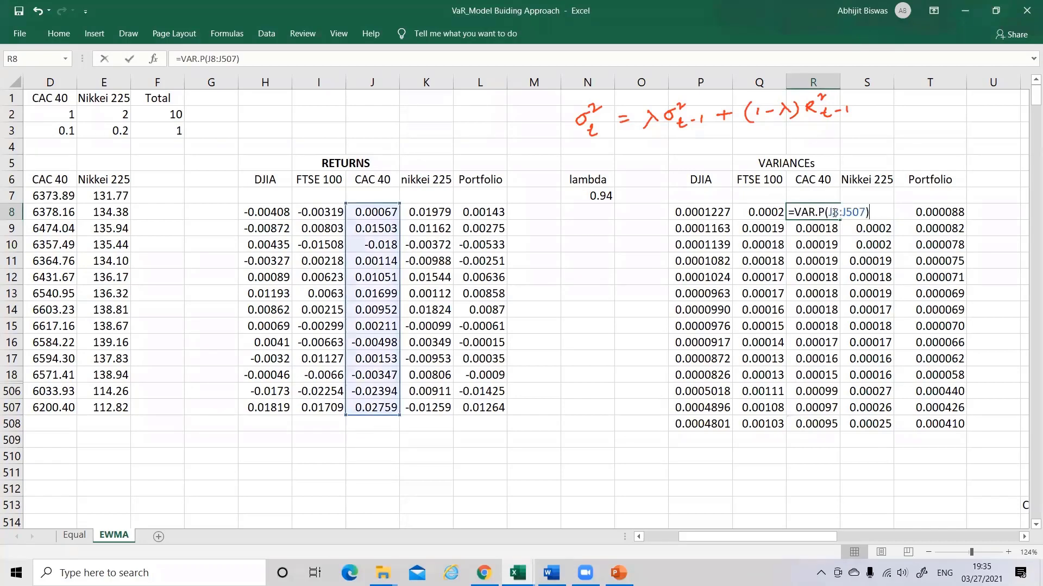
pyautogui.click(874, 212)
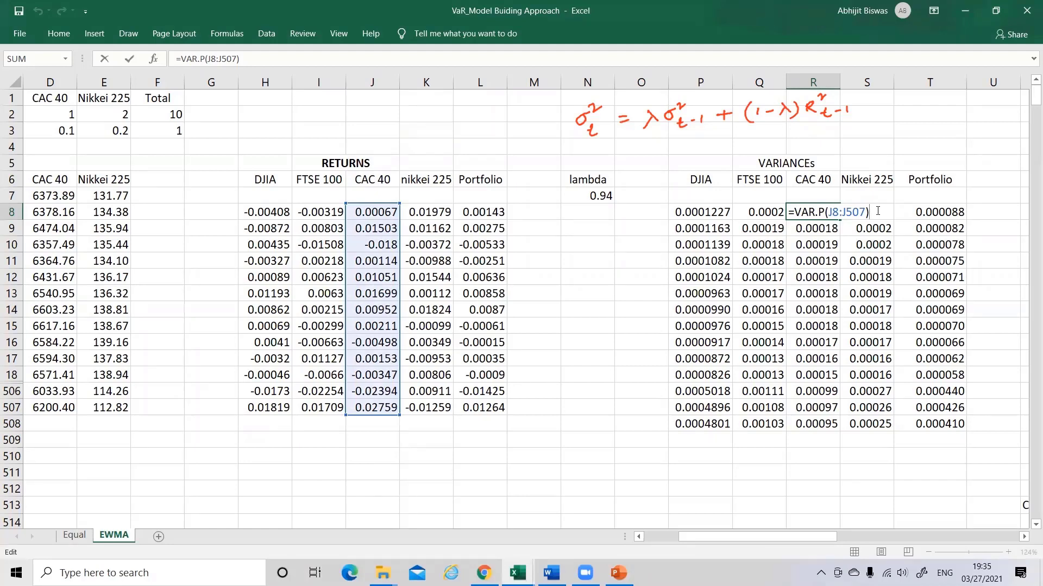
pyautogui.click(820, 228)
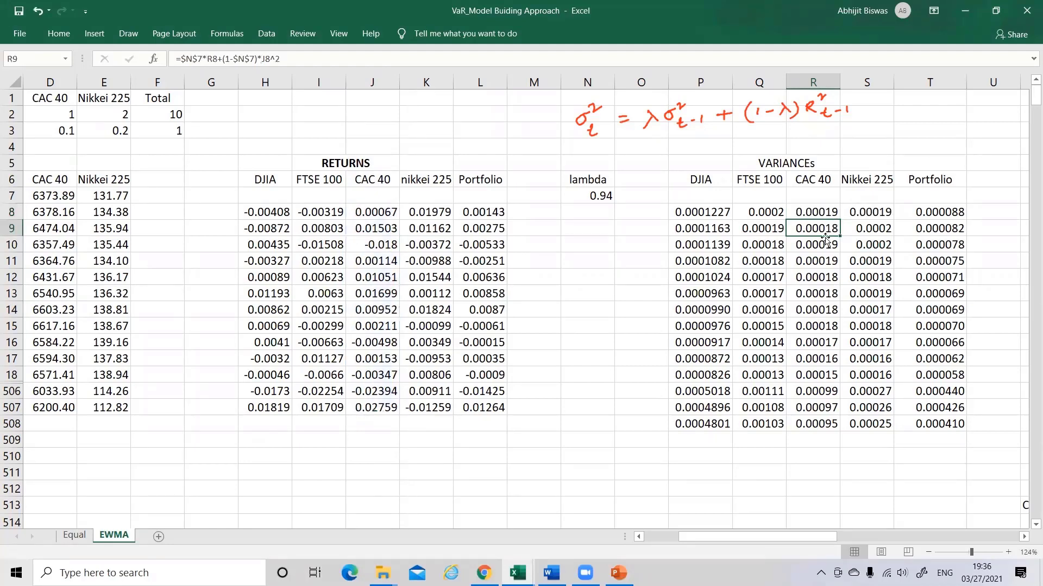
pyautogui.doubleClick(820, 228)
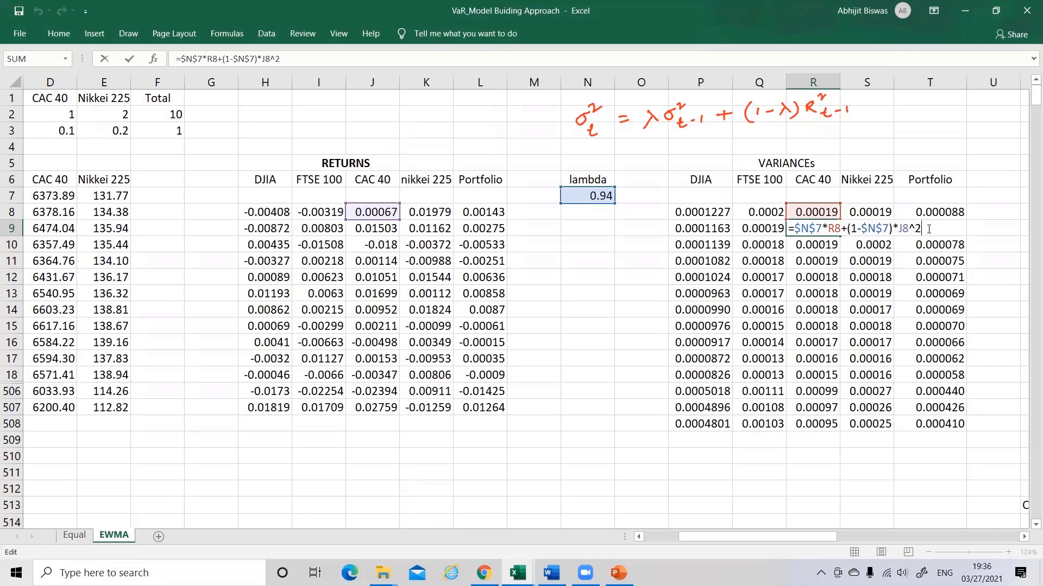
pyautogui.press('Return')
pyautogui.click(826, 229)
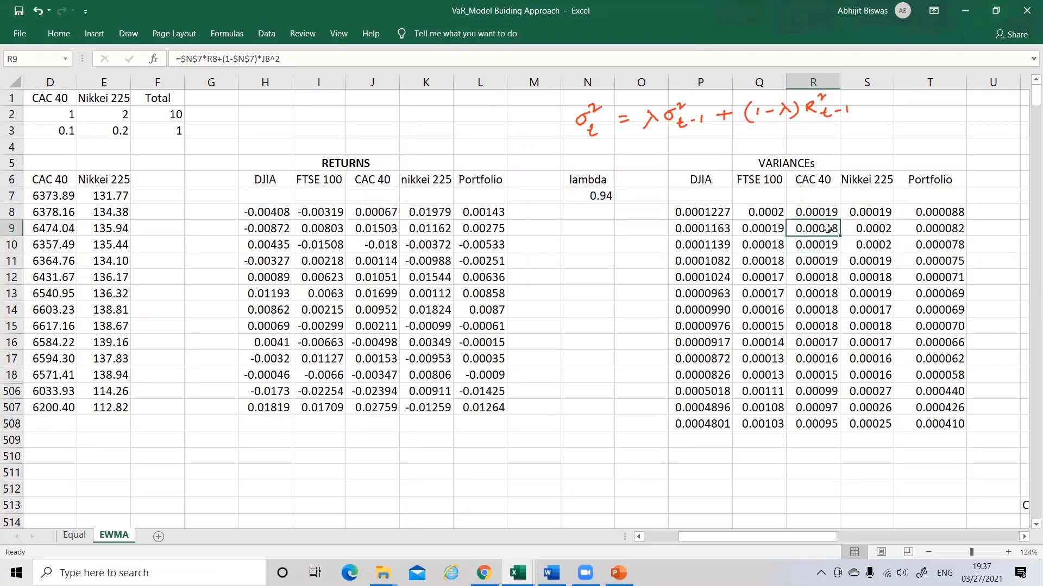
pyautogui.moveTo(840, 236); pyautogui.dragTo(842, 426)
pyautogui.click(827, 471)
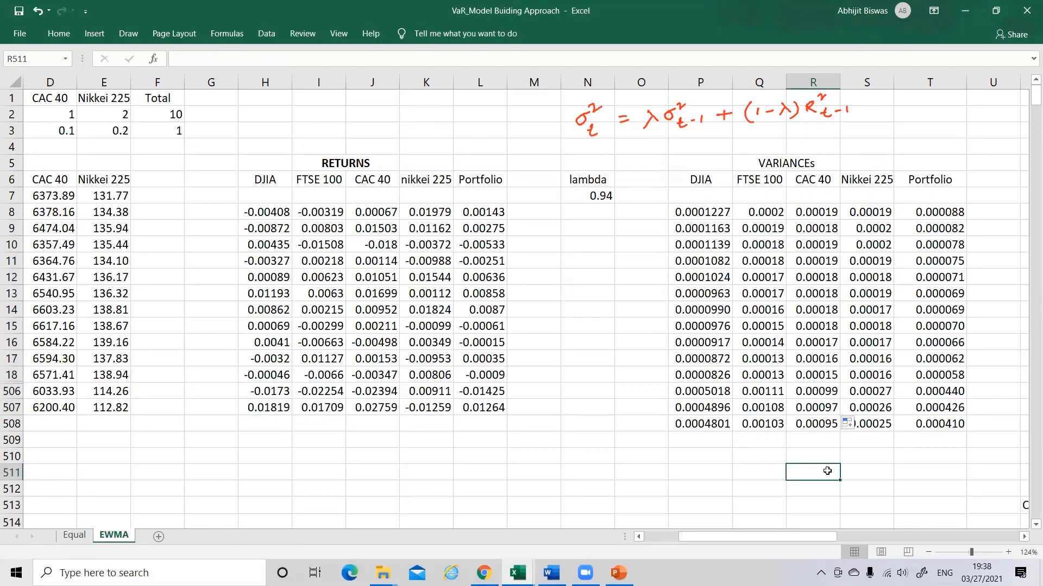
# Check the Nikkei 225 starting variance formula in S8 and fill the EWMA variance formula from S9 down to row 507.
pyautogui.click(871, 209)
pyautogui.doubleClick(870, 210)
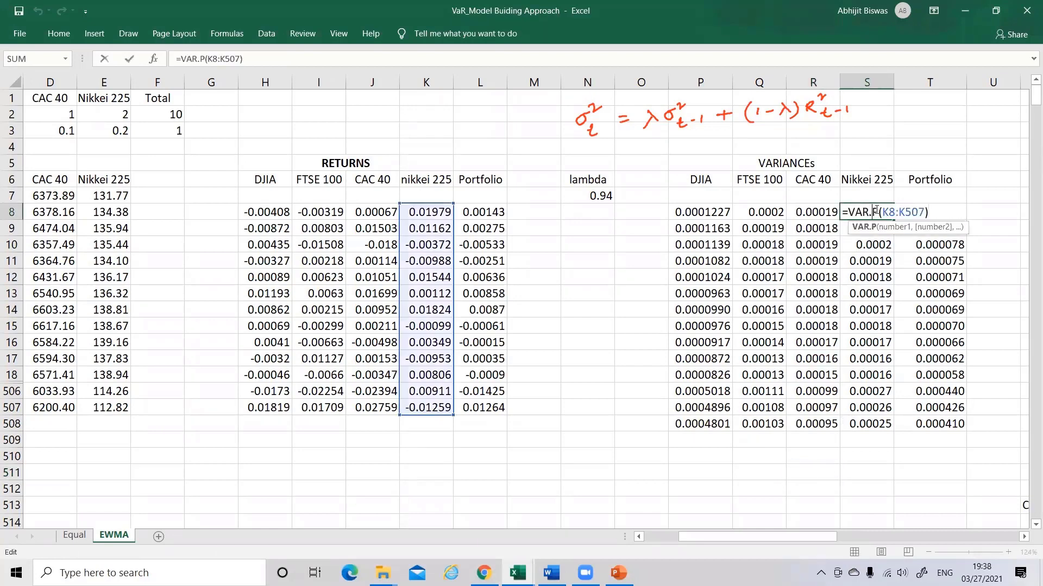
pyautogui.click(933, 213)
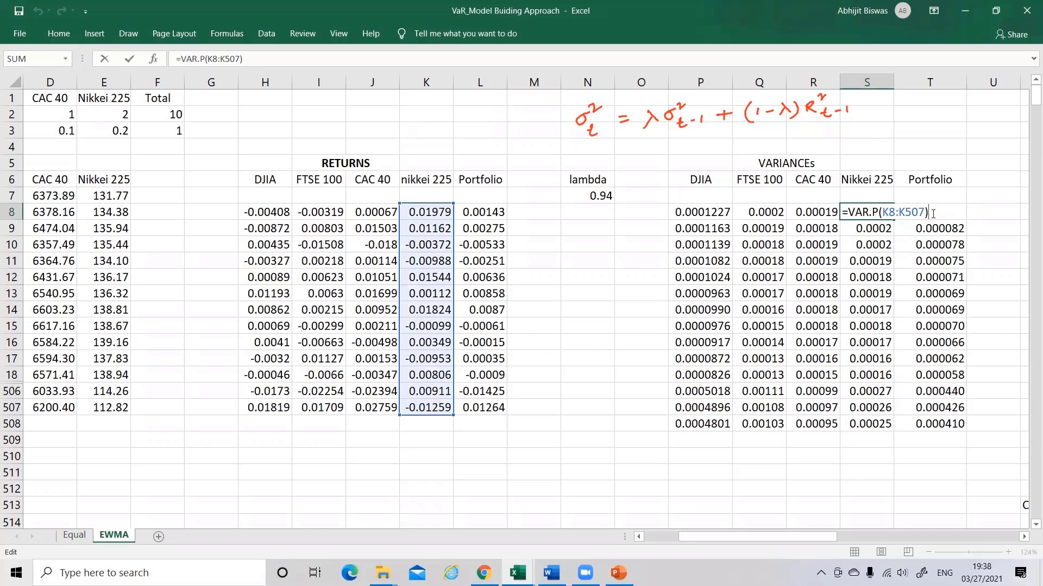
pyautogui.press('Return')
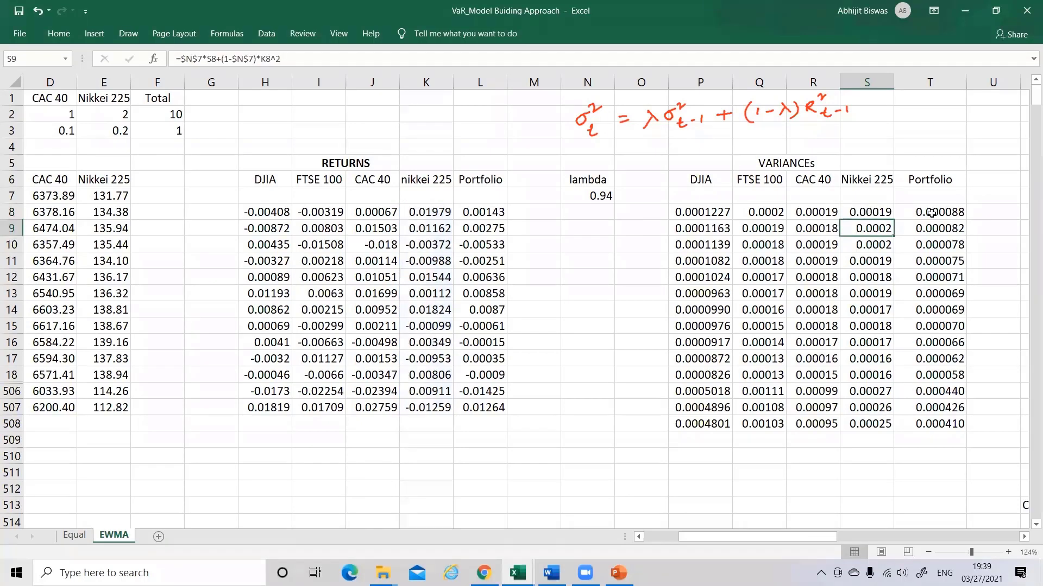
pyautogui.doubleClick(875, 230)
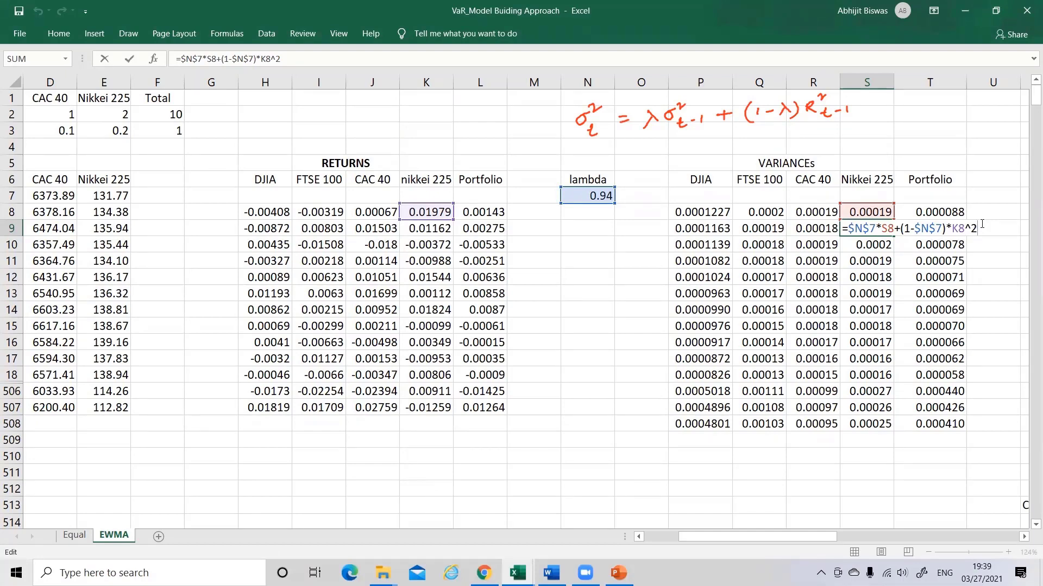
pyautogui.press('Return')
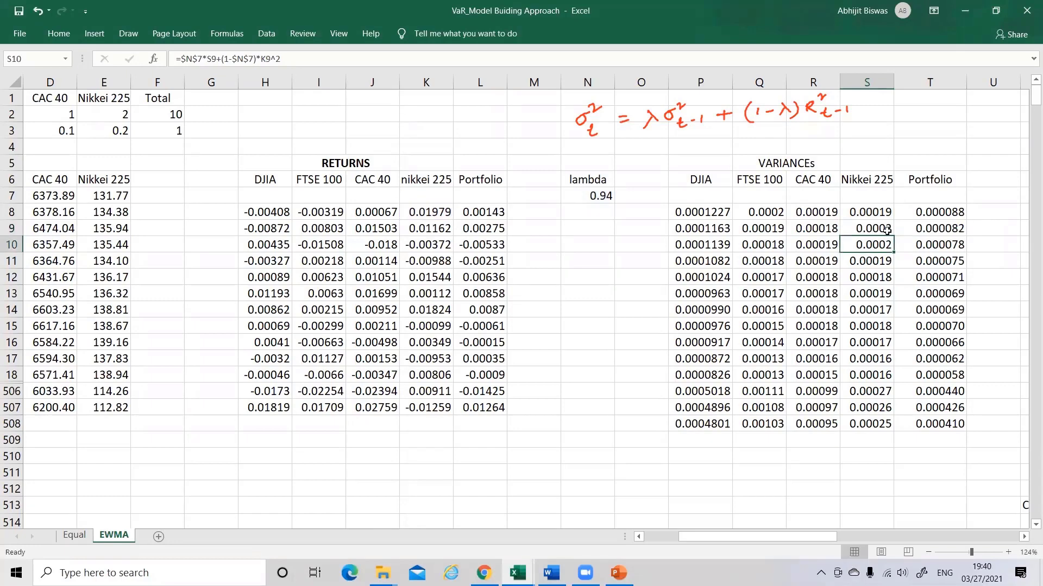
pyautogui.press('Up')
pyautogui.hotkey('ctrl', 'c')
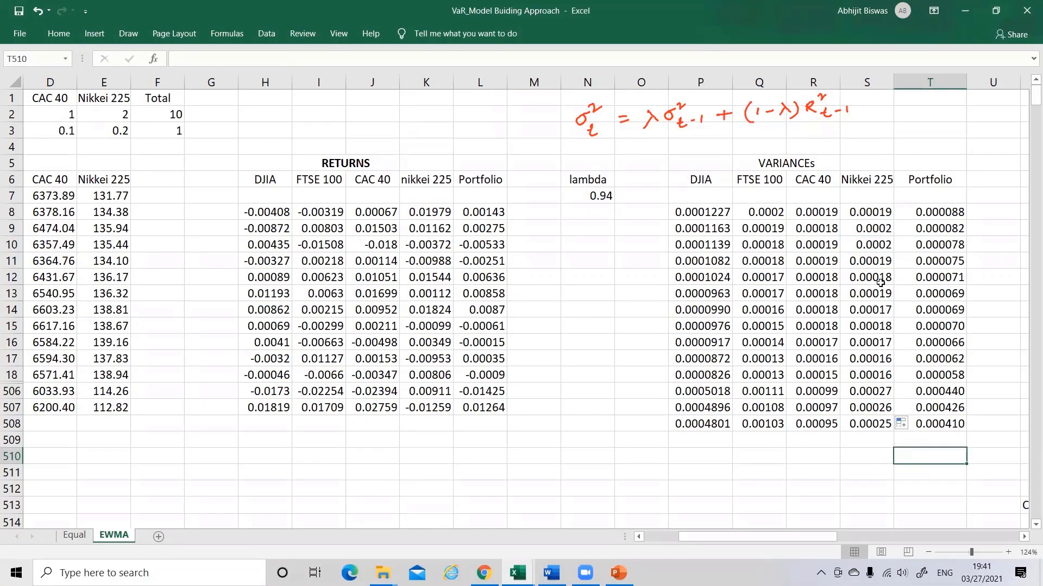
# Examine the portfolio starting variance formula in T8 and the EWMA variance formula in T9, including their cell references.
pyautogui.click(869, 211)
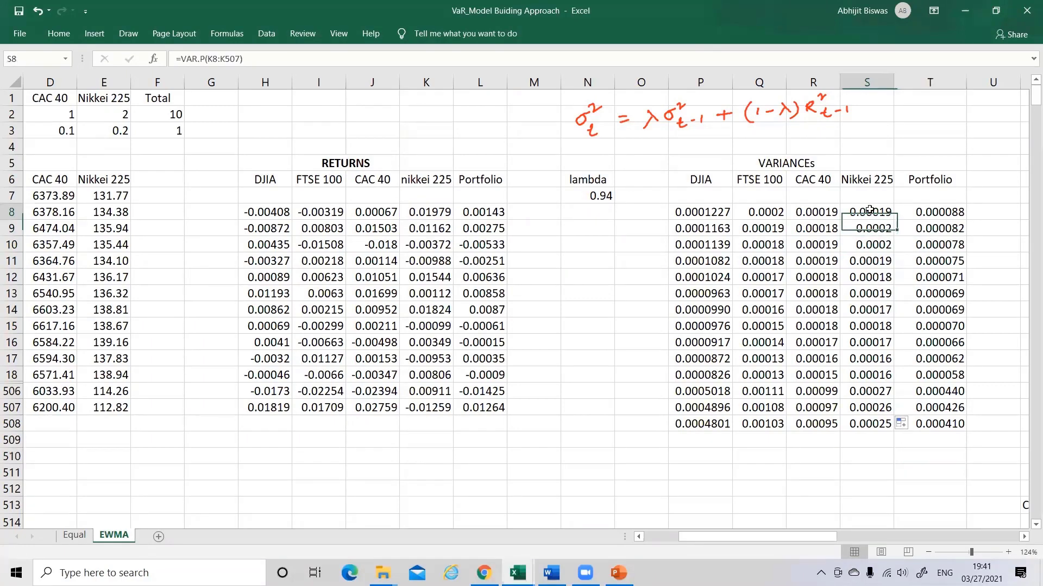
pyautogui.click(930, 211)
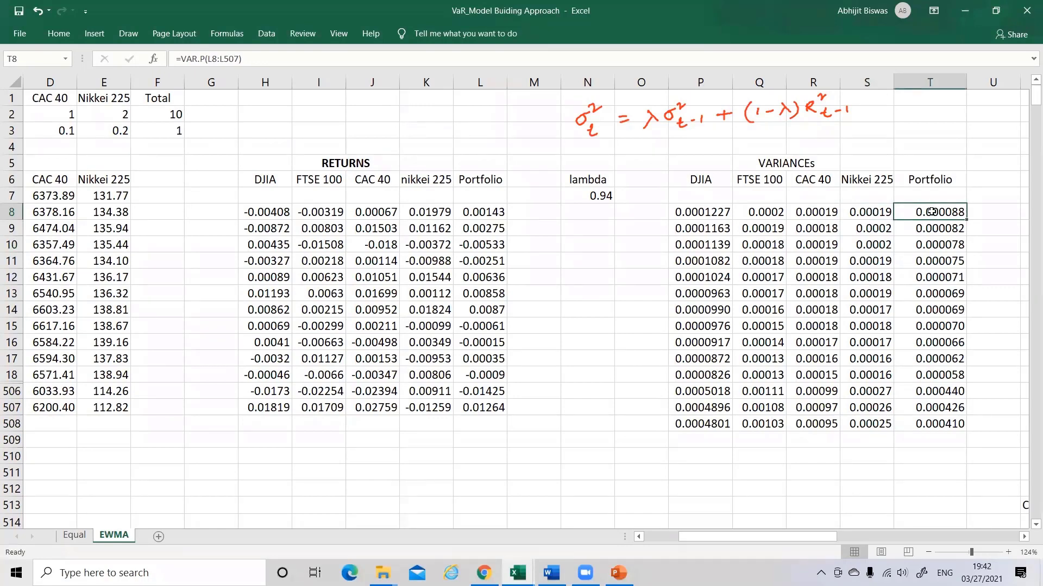
pyautogui.doubleClick(930, 212)
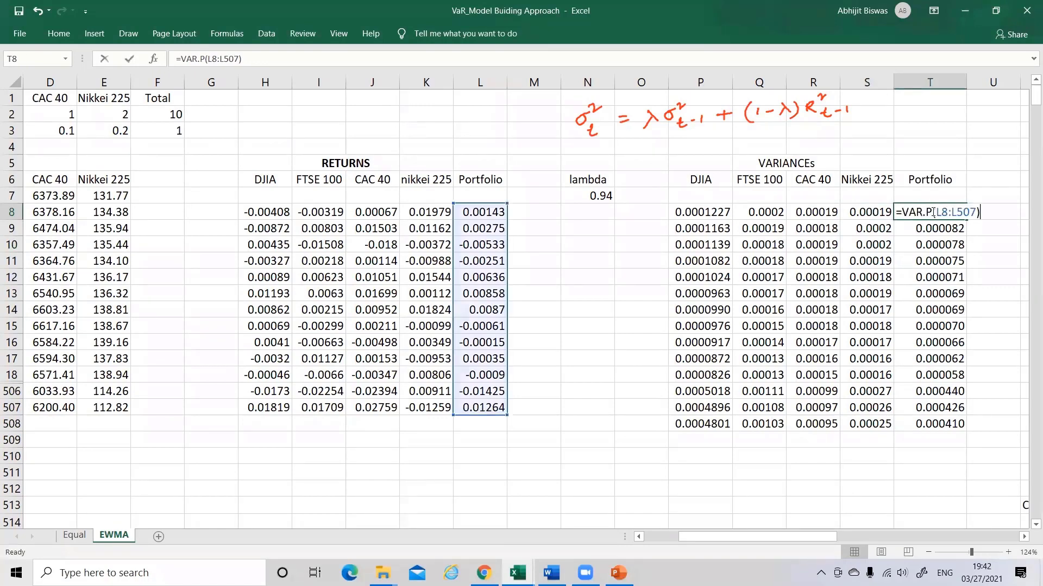
pyautogui.click(978, 206)
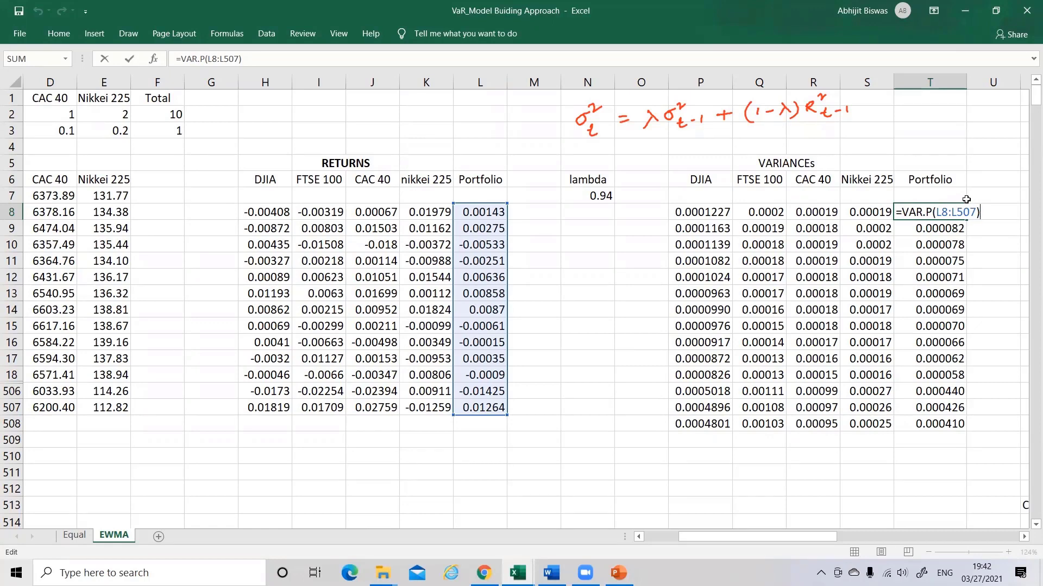
pyautogui.press('Return')
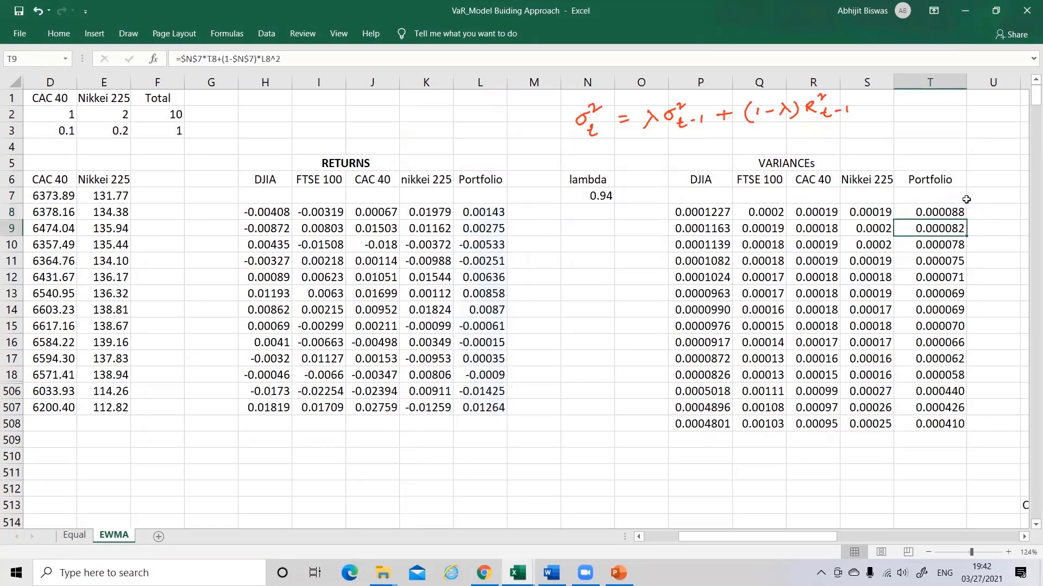
pyautogui.doubleClick(932, 228)
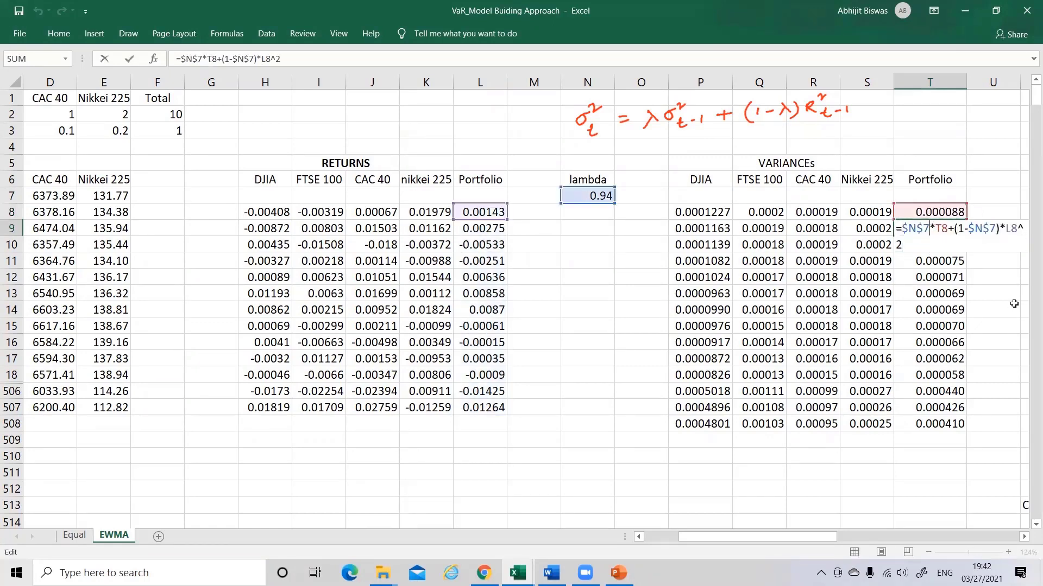
pyautogui.press('Return')
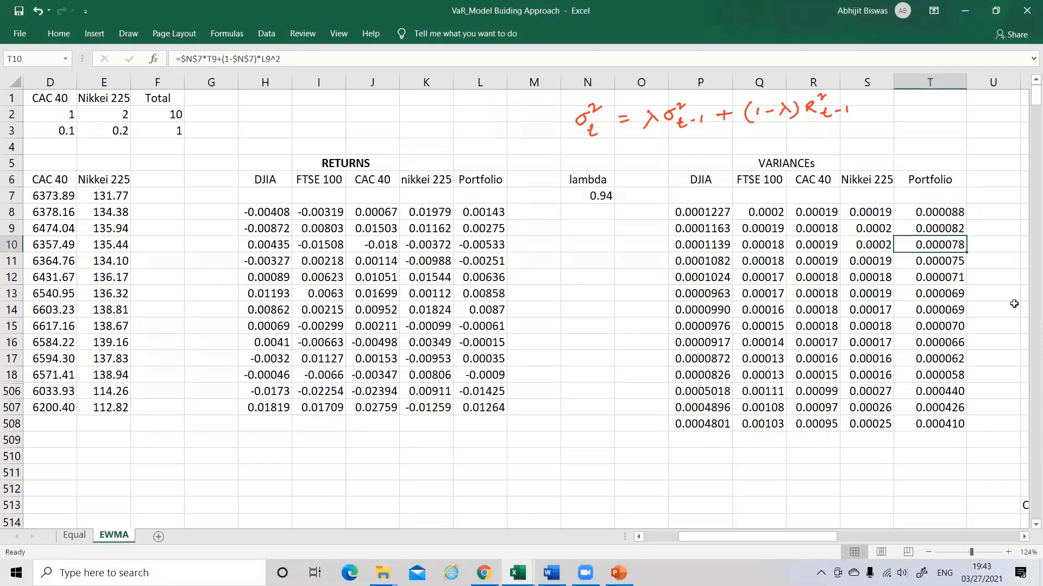
# Fill the portfolio EWMA variance formula from T9 down to row 507.
pyautogui.click(959, 229)
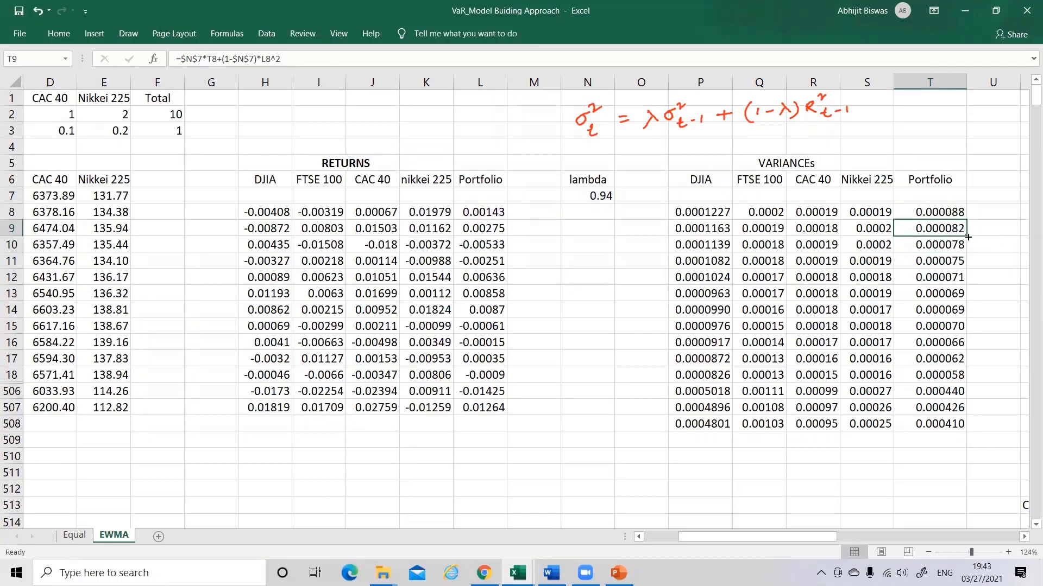
pyautogui.moveTo(967, 236); pyautogui.dragTo(967, 413)
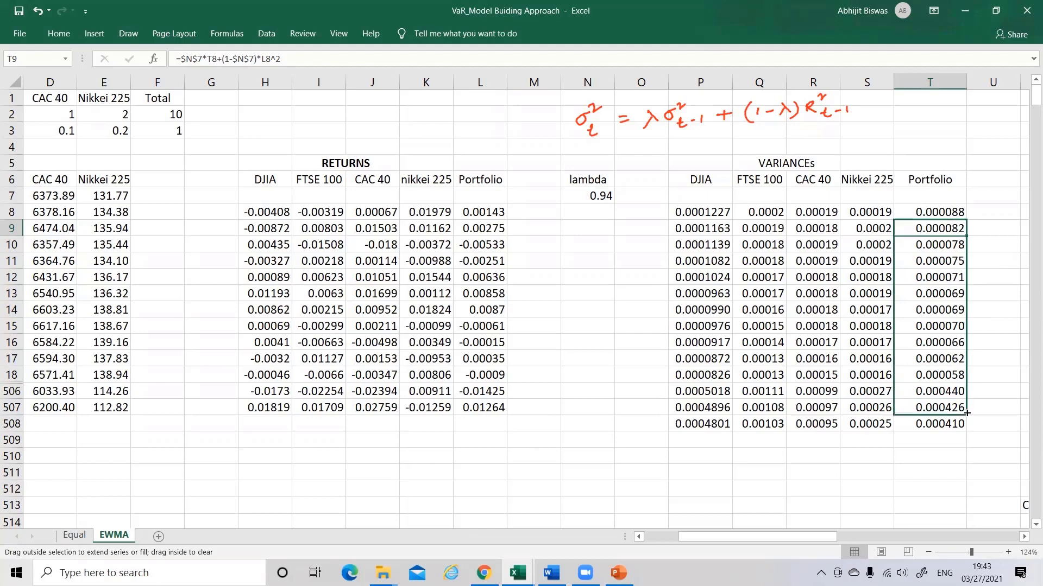
pyautogui.moveTo(967, 413); pyautogui.dragTo(966, 420)
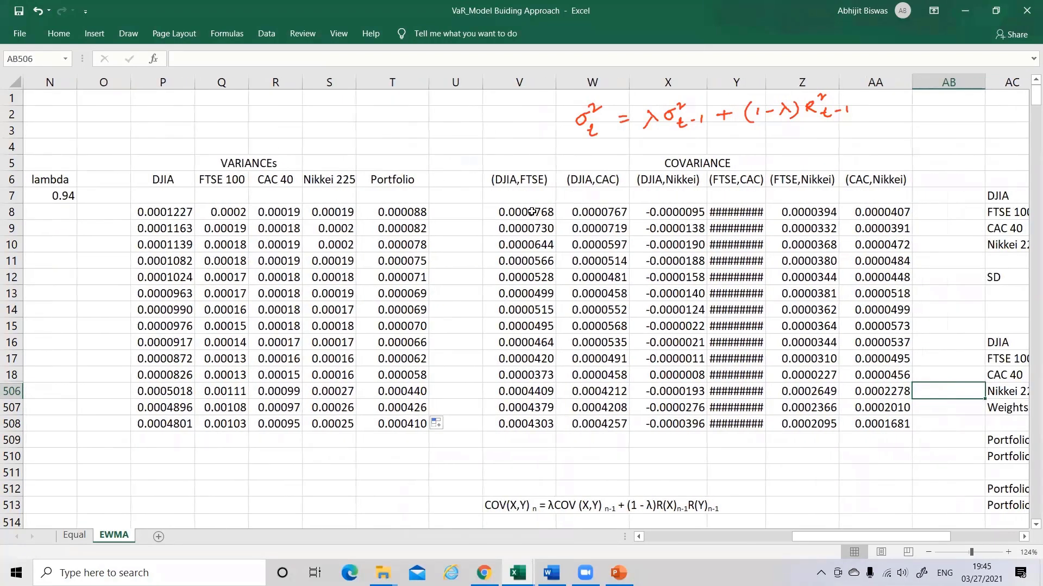
# Widen column Y so the (FTSE,CAC) covariances fit.
pyautogui.doubleClick(766, 83)
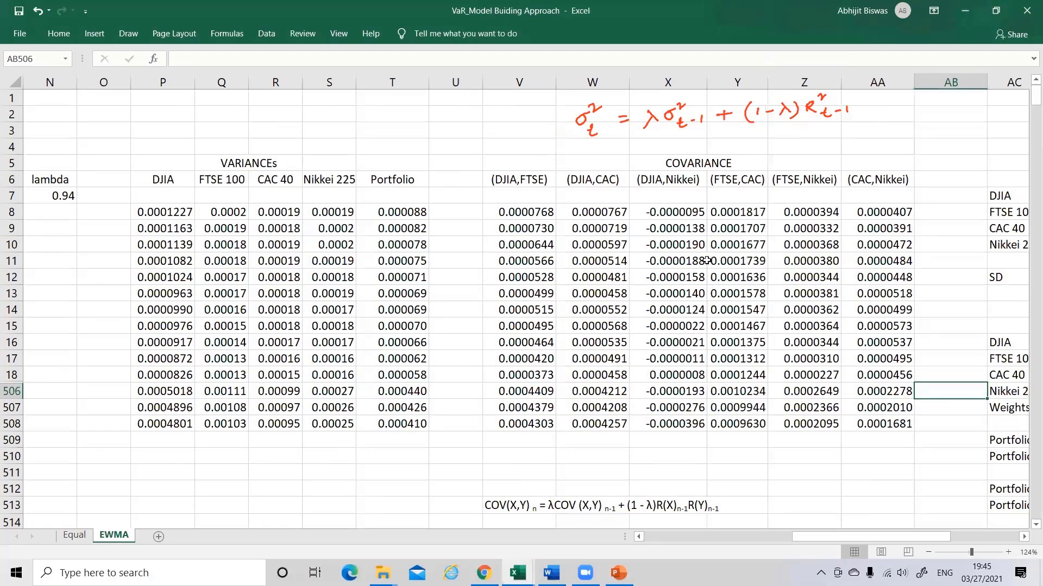
pyautogui.click(640, 456)
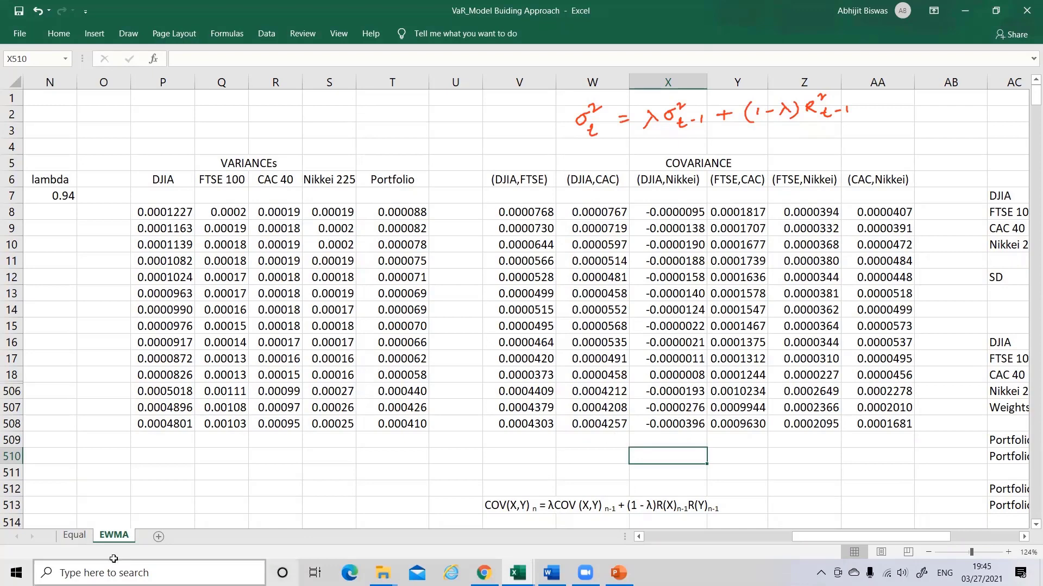
pyautogui.scroll(-1, 447, 324)
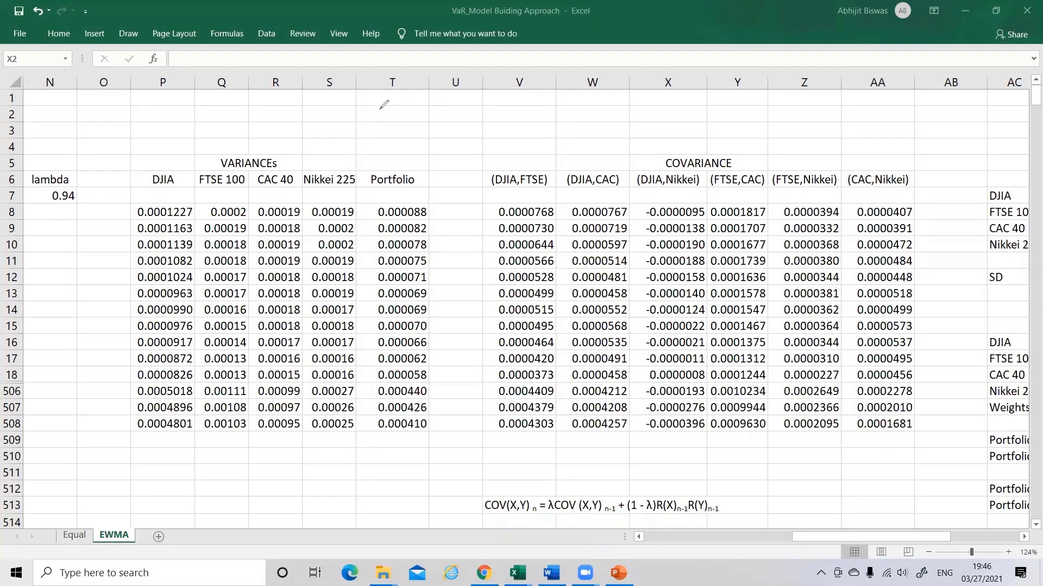
# Handwrite the index initials D F C N above the variances table and list the pairs DF, DC, DN, FC, FN and CN in column O.
pyautogui.moveTo(380, 110); pyautogui.dragTo(379, 118)
pyautogui.moveTo(399, 109); pyautogui.dragTo(399, 119)
pyautogui.moveTo(399, 115); pyautogui.dragTo(427, 117)
pyautogui.moveTo(436, 109)
pyautogui.mouseDown()
pyautogui.moveTo(434, 117)
pyautogui.moveTo(445, 108)
pyautogui.mouseUp()
pyautogui.moveTo(92, 207)
pyautogui.mouseDown()
pyautogui.moveTo(85, 232)
pyautogui.moveTo(93, 220)
pyautogui.moveTo(107, 228)
pyautogui.moveTo(84, 266)
pyautogui.moveTo(104, 259)
pyautogui.mouseUp()
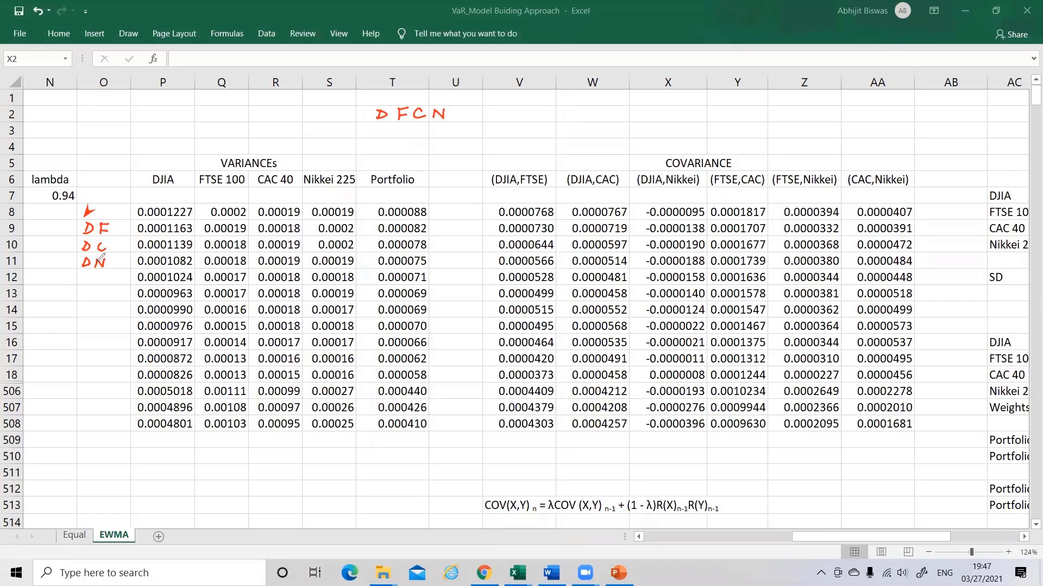
pyautogui.moveTo(82, 275)
pyautogui.mouseDown()
pyautogui.moveTo(91, 275)
pyautogui.moveTo(83, 284)
pyautogui.moveTo(105, 282)
pyautogui.moveTo(83, 300)
pyautogui.mouseUp()
pyautogui.moveTo(83, 296); pyautogui.dragTo(105, 291)
pyautogui.moveTo(91, 309)
pyautogui.mouseDown()
pyautogui.moveTo(80, 316)
pyautogui.moveTo(104, 307)
pyautogui.mouseUp()
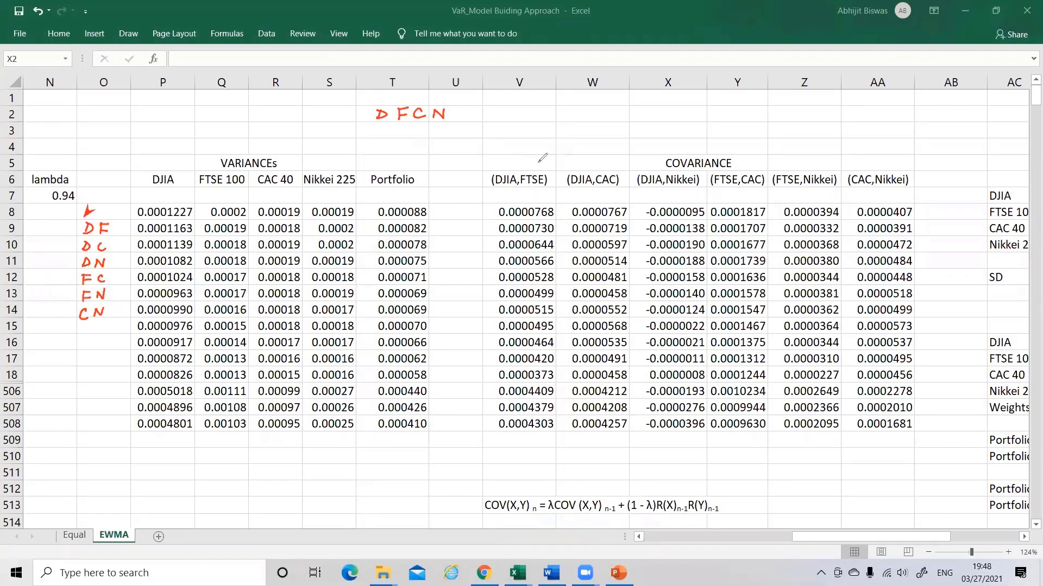
# Mark each of the six covariance pair headings in row 6 with handwritten strokes.
pyautogui.moveTo(516, 169); pyautogui.dragTo(543, 158)
pyautogui.moveTo(598, 169); pyautogui.dragTo(622, 161)
pyautogui.moveTo(653, 173); pyautogui.dragTo(668, 169)
pyautogui.moveTo(745, 171); pyautogui.dragTo(810, 168)
pyautogui.moveTo(878, 171); pyautogui.dragTo(897, 168)
# Make the EWMA covariance formula text COV(X,Y) in V513 bold.
pyautogui.click(517, 212)
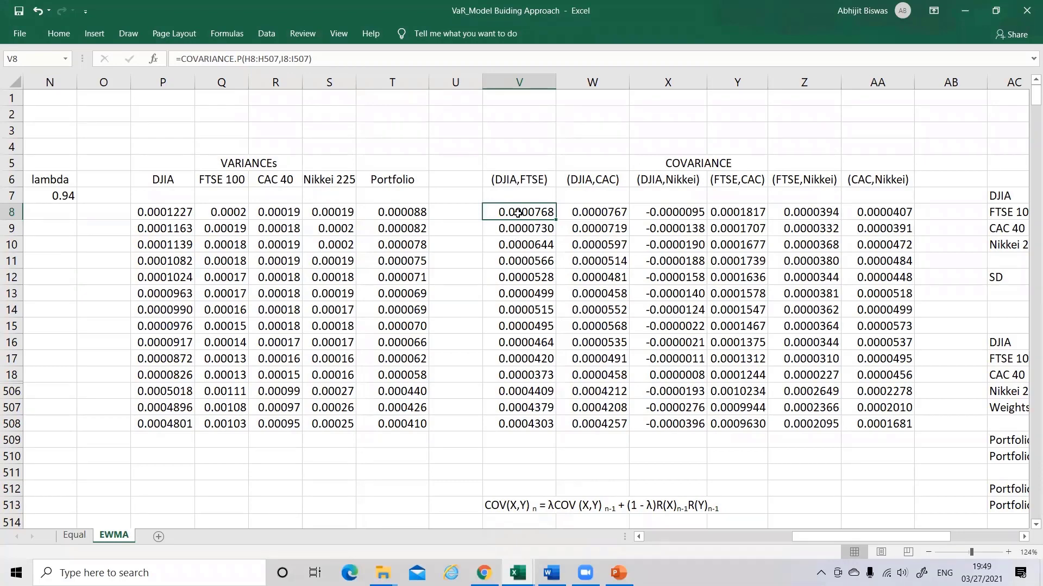
pyautogui.click(449, 455)
pyautogui.scroll(-2, 454, 451)
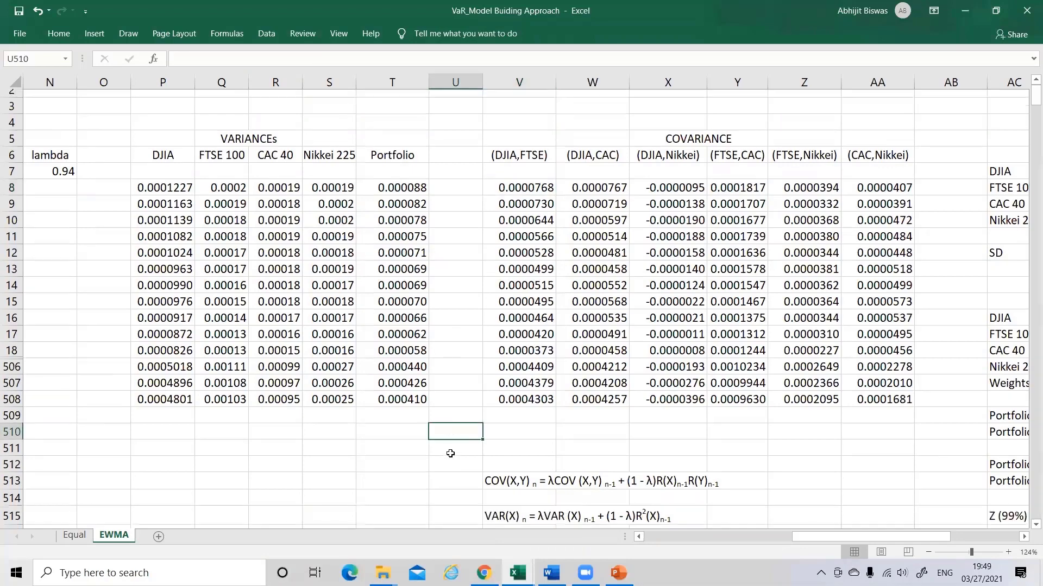
pyautogui.click(513, 411)
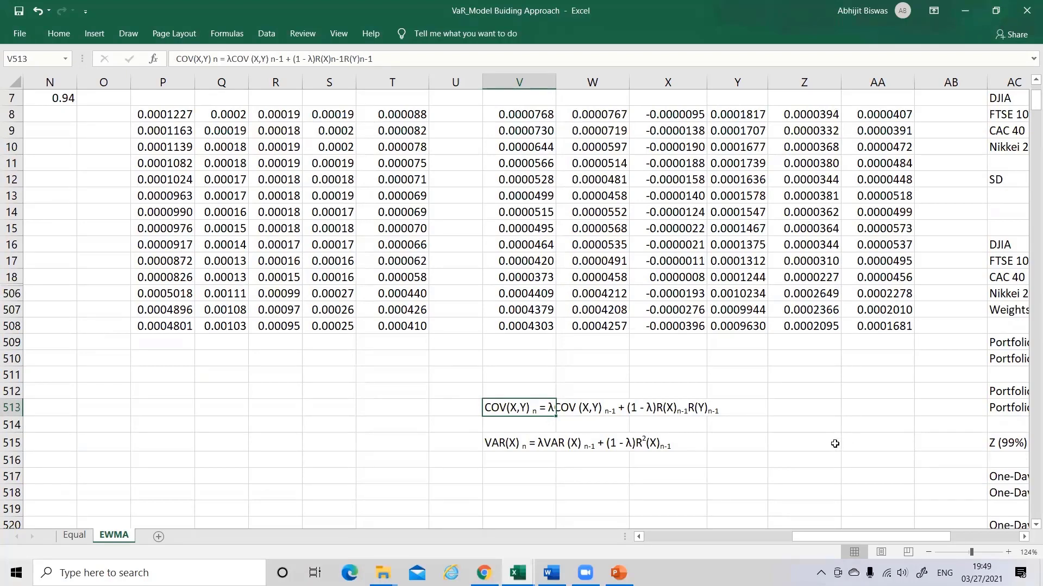
pyautogui.click(817, 455)
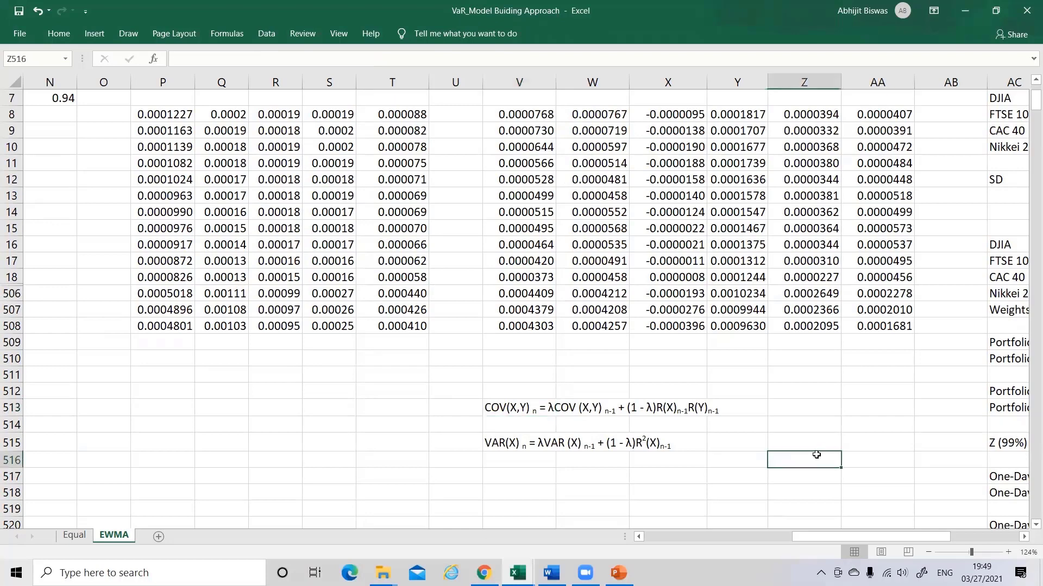
pyautogui.click(490, 408)
pyautogui.hotkey('ctrl', 'b')
pyautogui.click(742, 462)
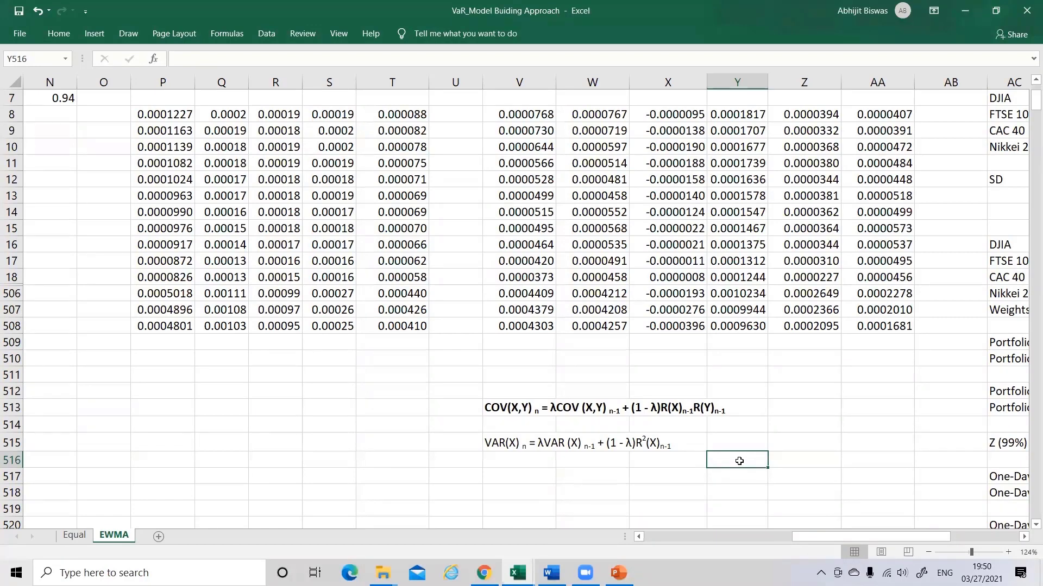
# Review the terms of the bold EWMA covariance formula text in V513.
pyautogui.click(499, 408)
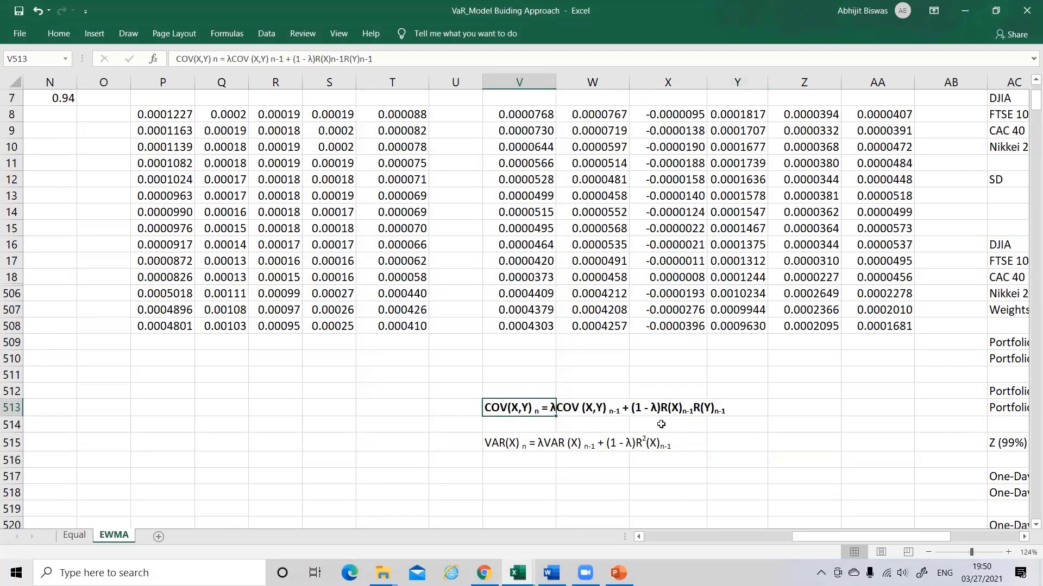
pyautogui.click(677, 424)
pyautogui.click(499, 405)
pyautogui.click(501, 423)
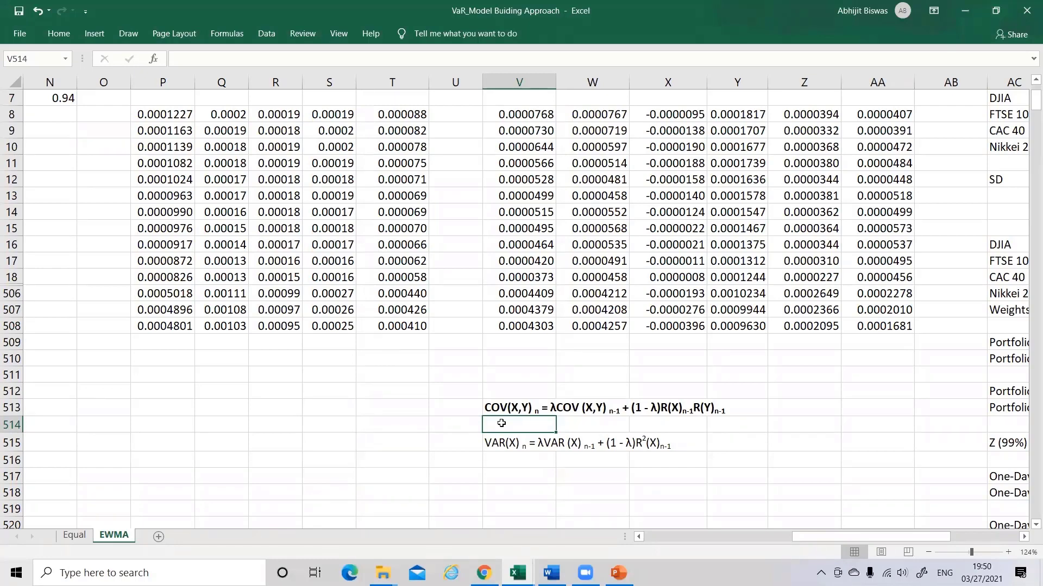
# Examine the (DJIA,FTSE) starting covariance formula in V8 and the return ranges it references.
pyautogui.scroll(2, 501, 423)
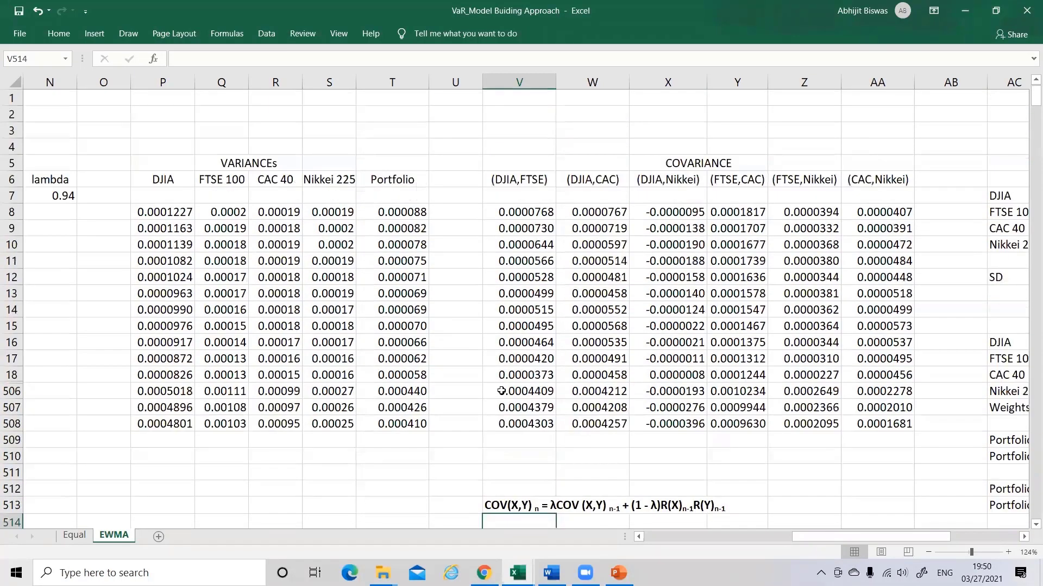
pyautogui.click(527, 213)
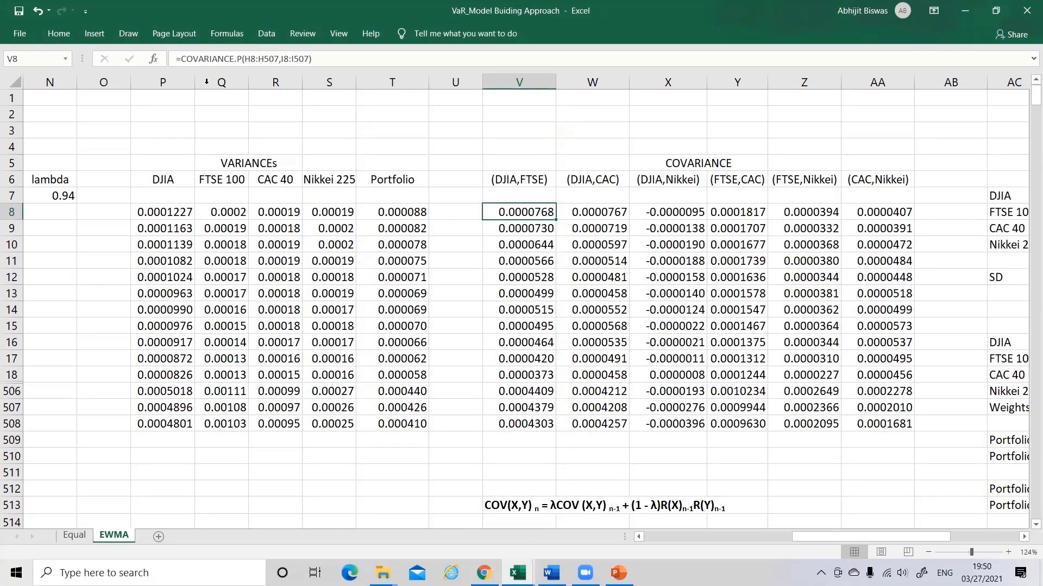
pyautogui.doubleClick(539, 212)
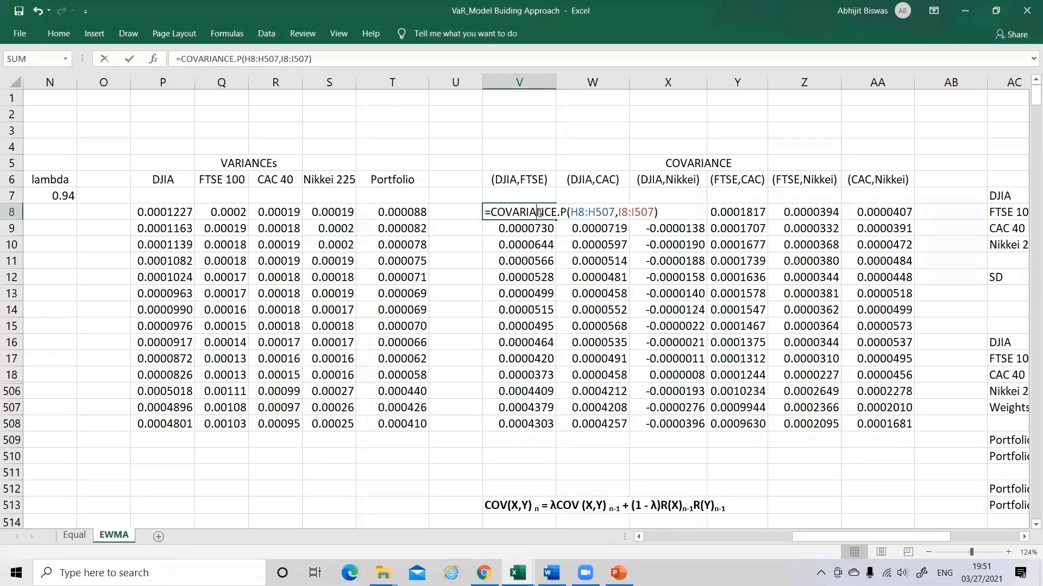
pyautogui.click(662, 212)
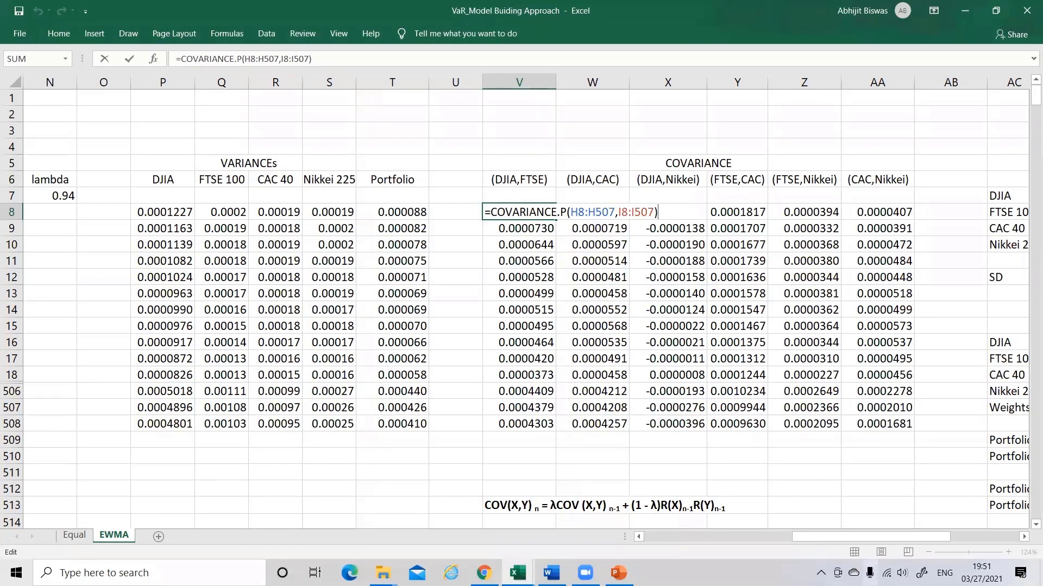
pyautogui.moveTo(828, 535); pyautogui.dragTo(861, 536)
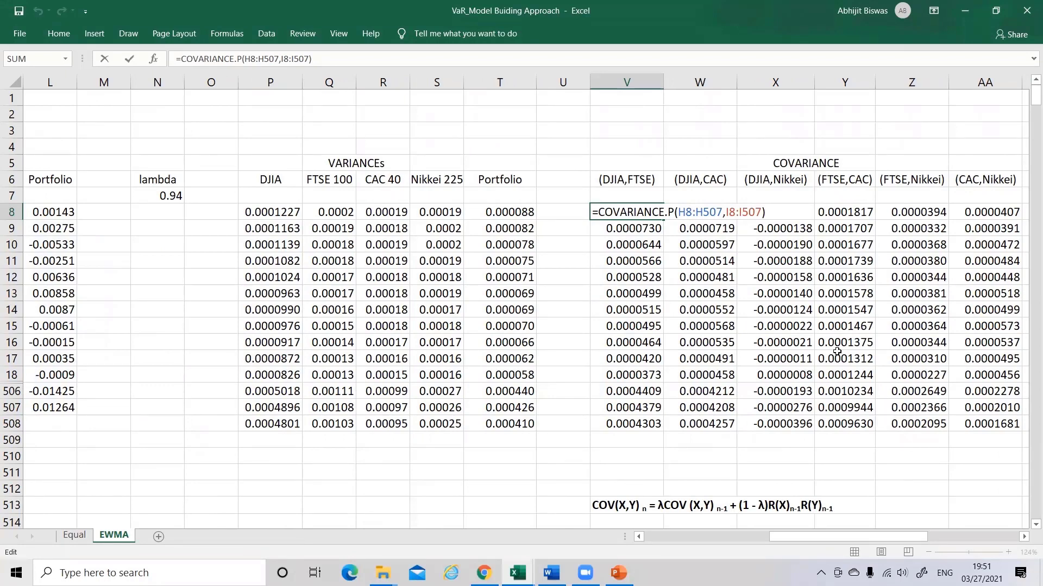
pyautogui.press('Return')
# Check the (DJIA,FTSE) EWMA covariance formula in V9 against the returns and lambda, and fill it down to row 507.
pyautogui.doubleClick(639, 229)
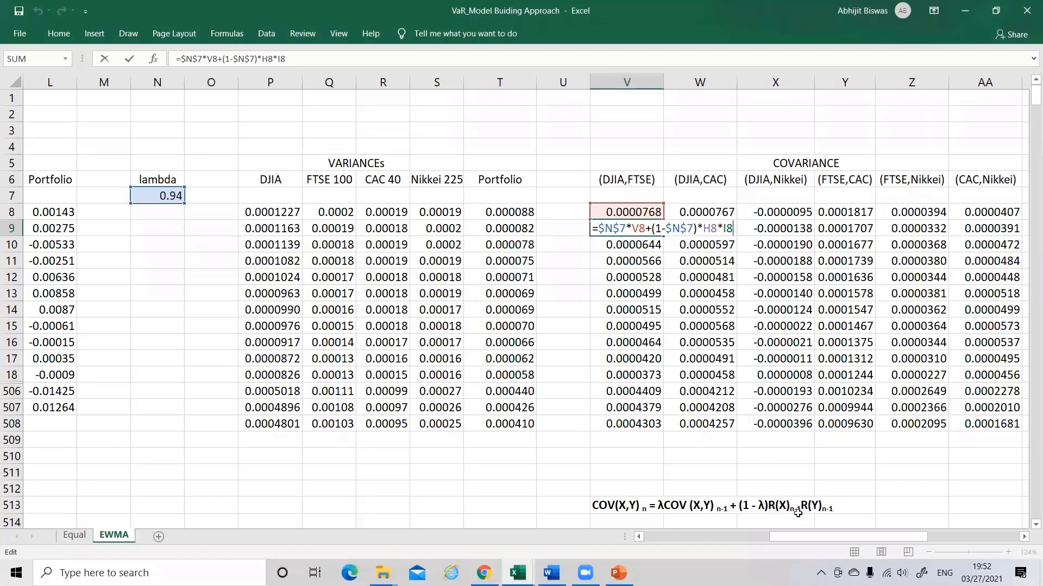
pyautogui.moveTo(824, 537); pyautogui.dragTo(768, 536)
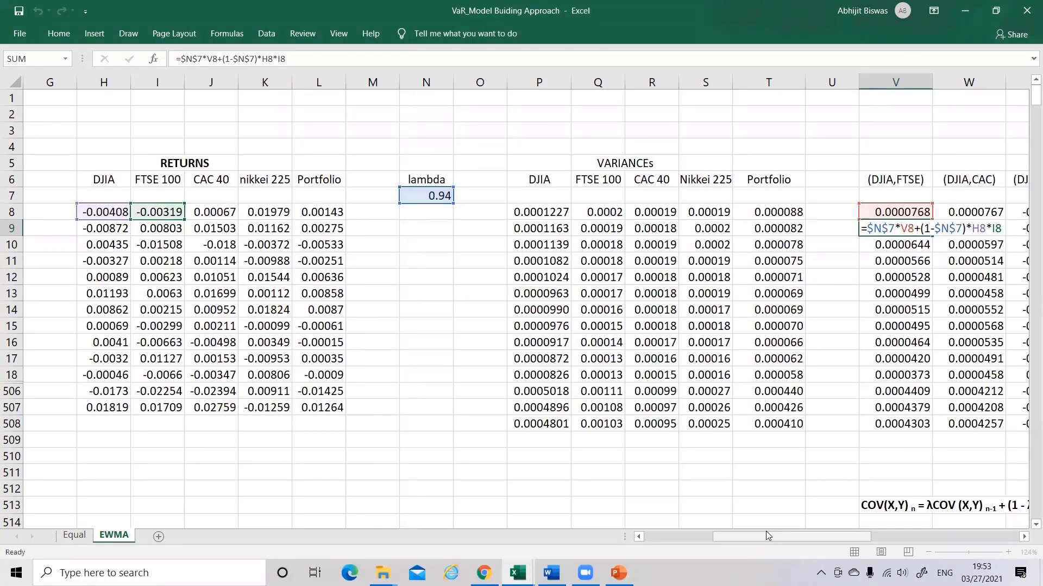
pyautogui.press('Return')
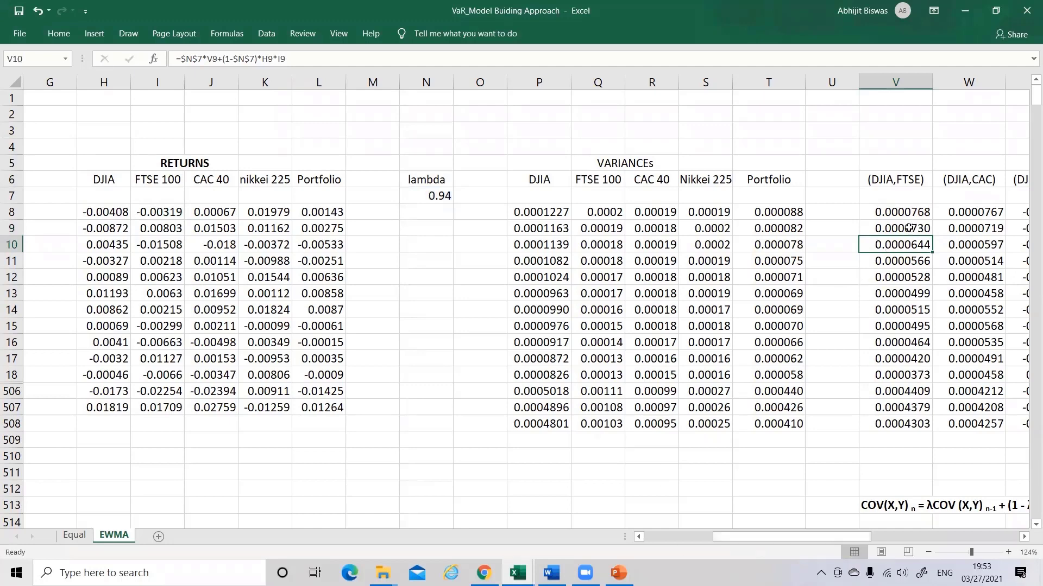
pyautogui.click(912, 228)
pyautogui.moveTo(932, 236); pyautogui.dragTo(928, 408)
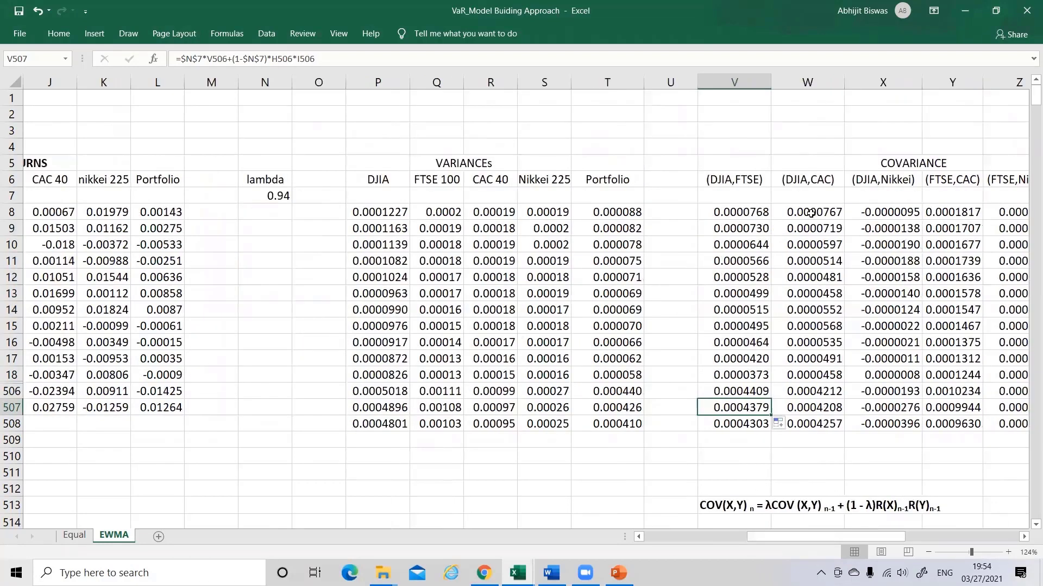
# Check the (DJIA,CAC) starting covariance formula in W8 and fill the EWMA covariance formula from W9 down to row 507.
pyautogui.click(810, 213)
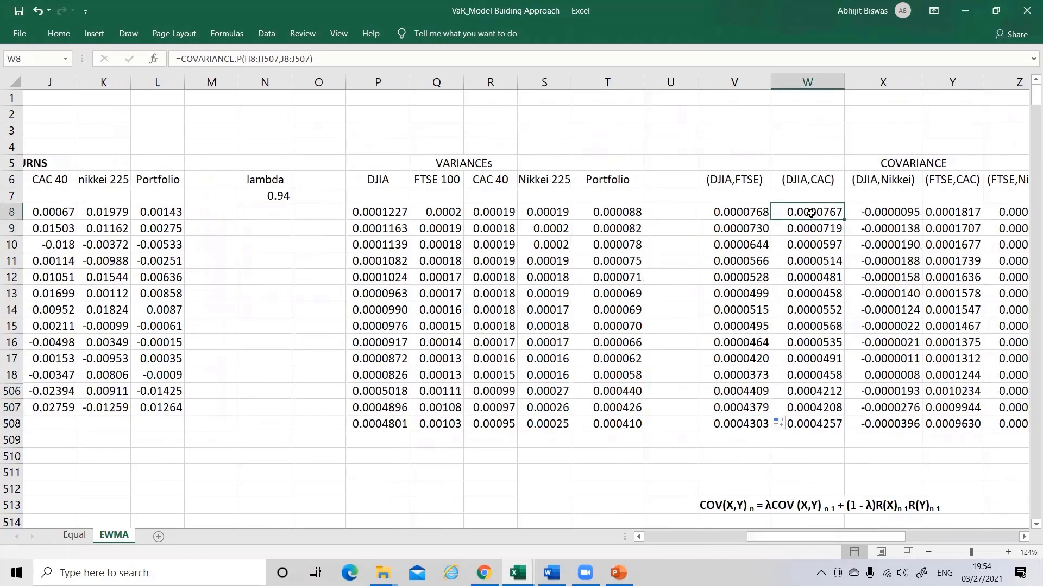
pyautogui.doubleClick(810, 213)
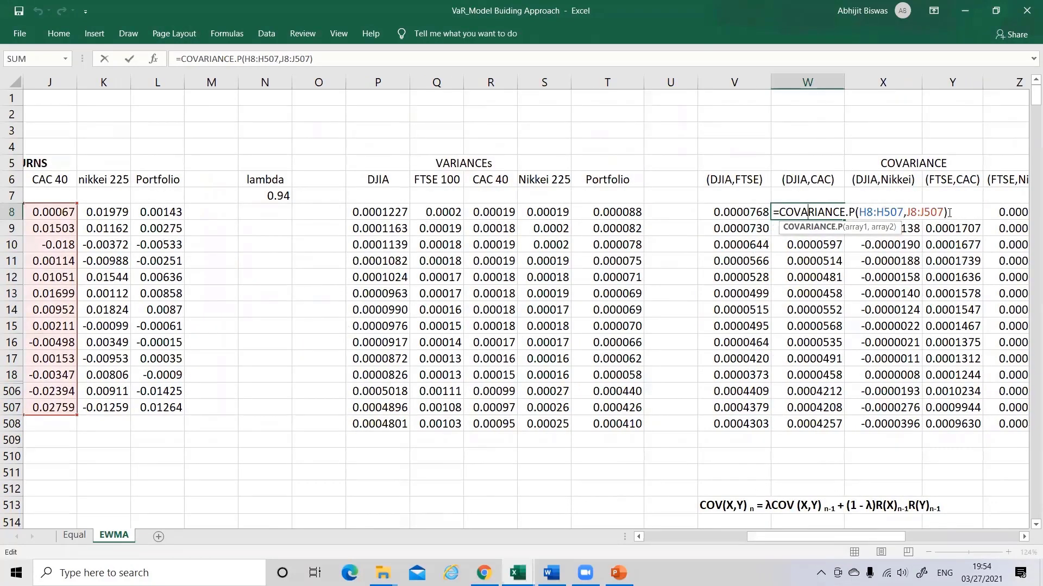
pyautogui.click(950, 213)
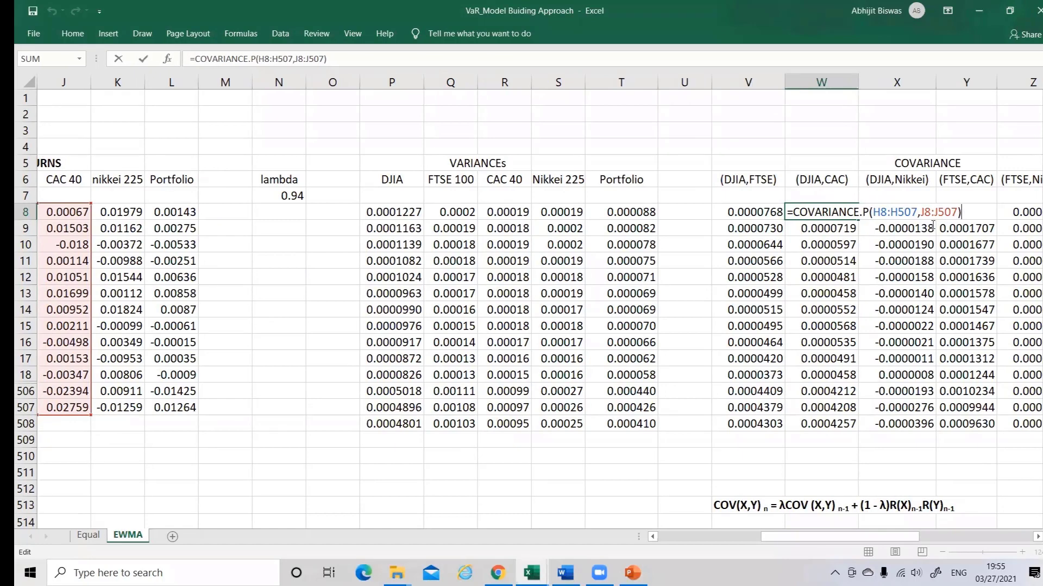
pyautogui.press('Return')
pyautogui.press('F2')
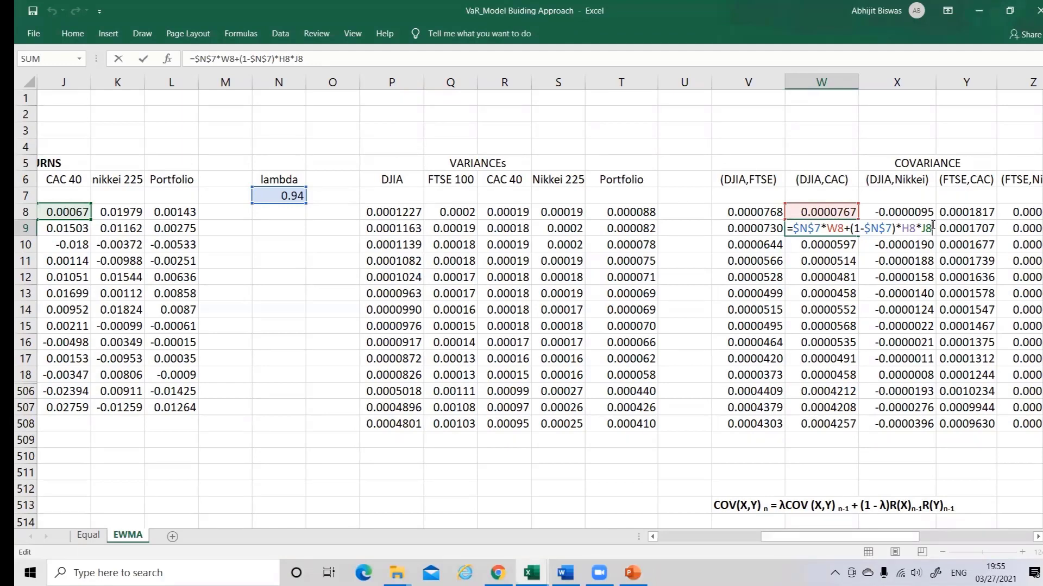
pyautogui.press('Return')
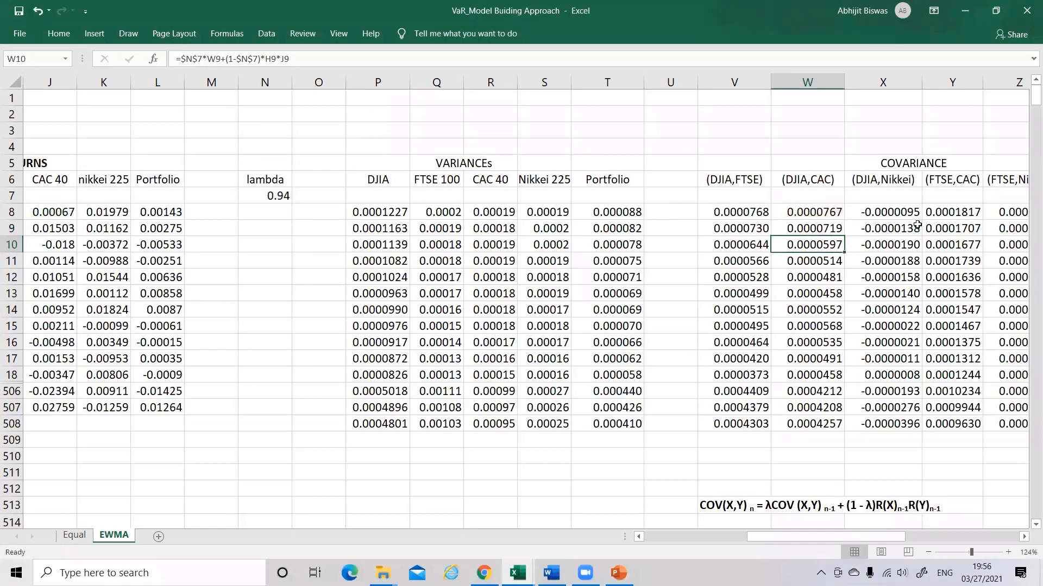
pyautogui.click(818, 224)
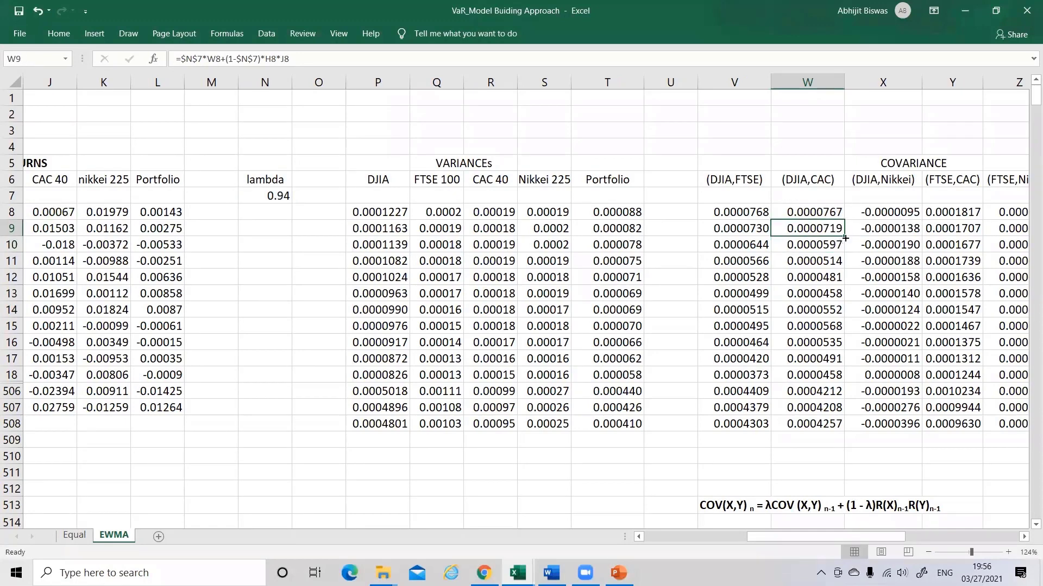
pyautogui.moveTo(845, 238); pyautogui.dragTo(838, 422)
pyautogui.click(852, 456)
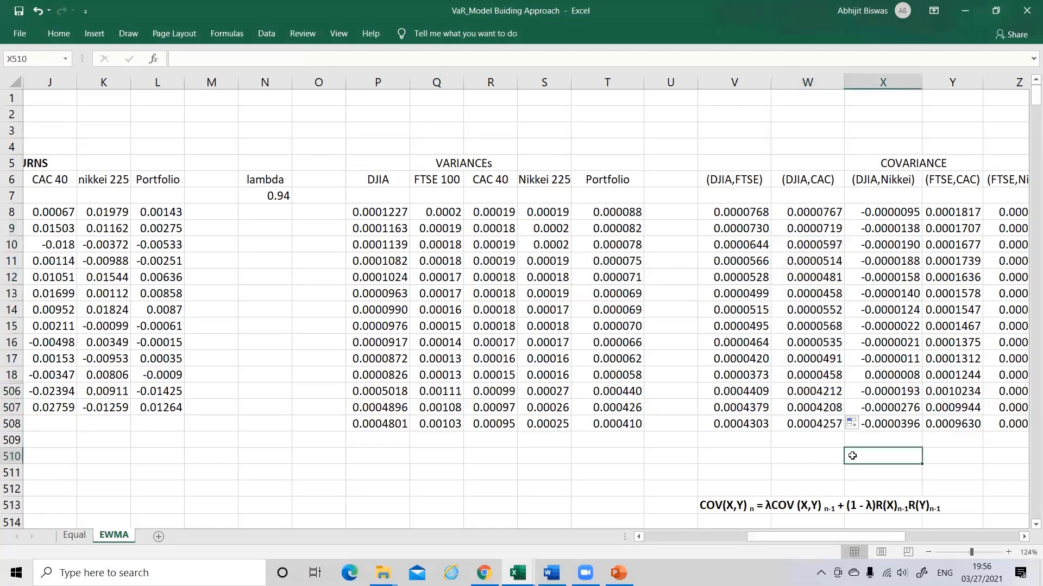
# Examine the (DJIA,Nikkei) starting covariance formula in X8 and the EWMA covariance formula in X9, including their cell references.
pyautogui.click(883, 213)
pyautogui.doubleClick(883, 212)
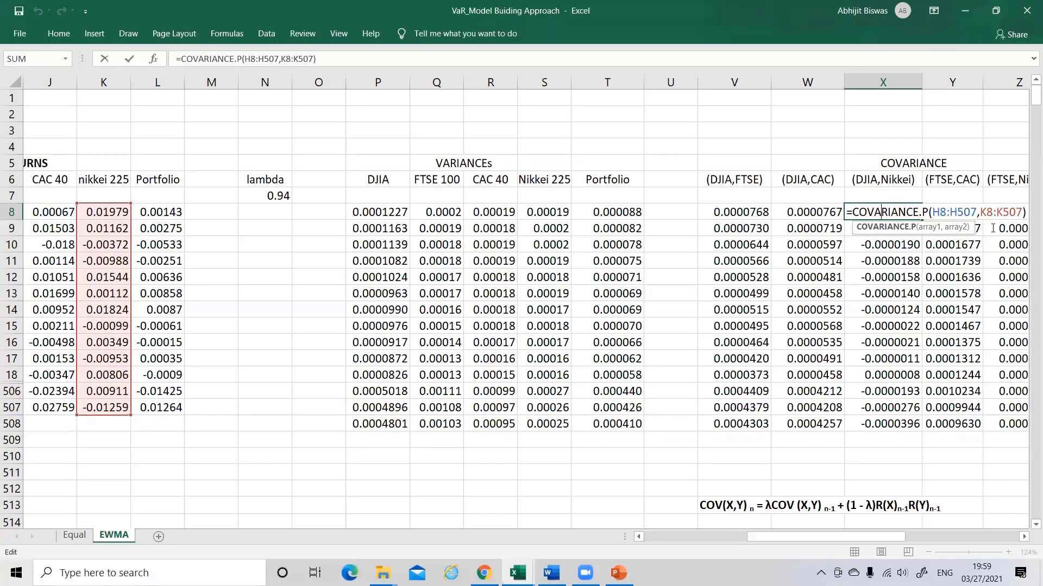
pyautogui.press('Return')
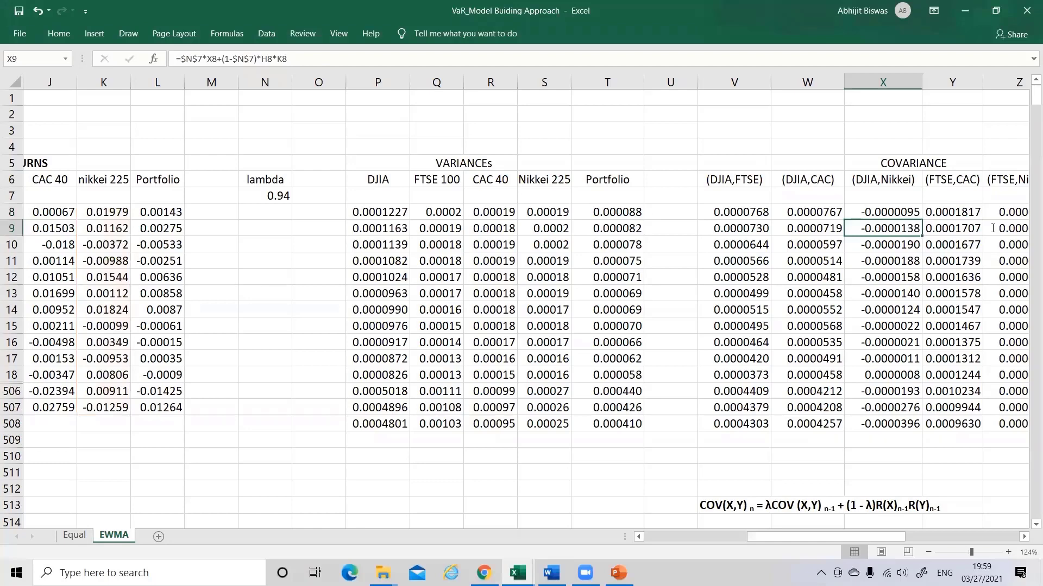
pyautogui.press('F2')
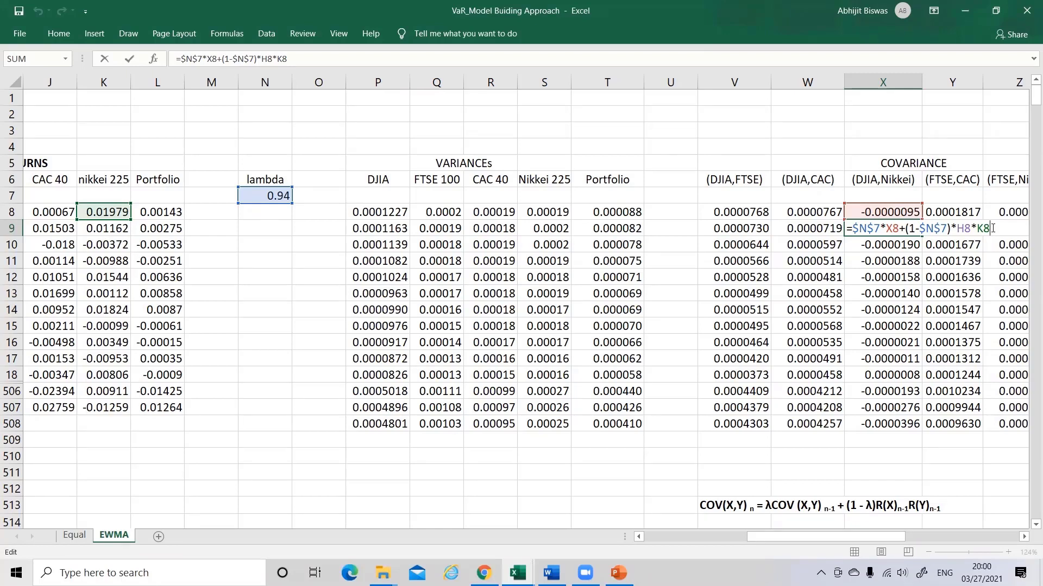
pyautogui.press('Return')
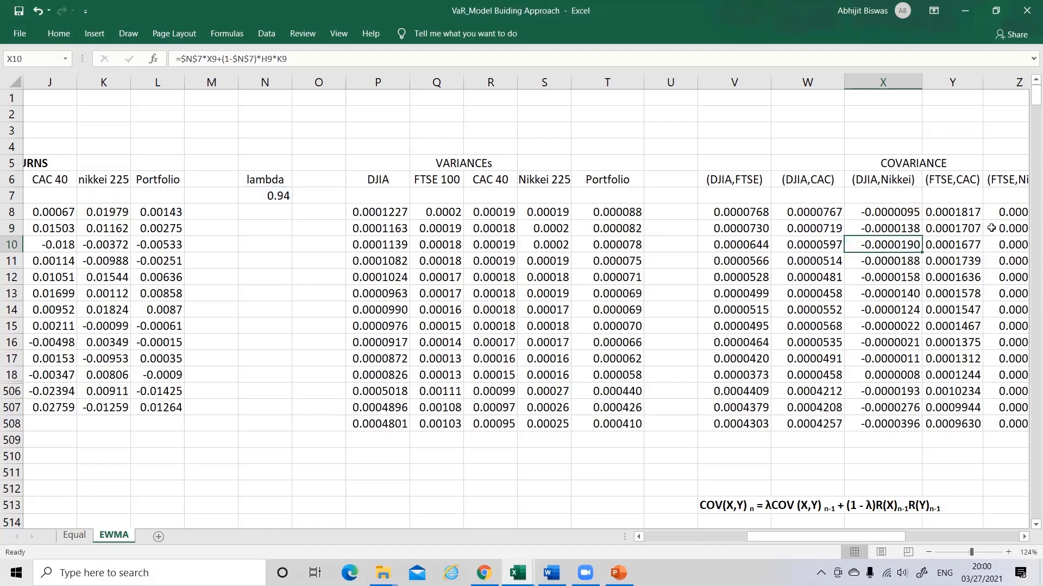
# Fill the (DJIA,Nikkei) EWMA covariance formula from X9 down to row 508.
pyautogui.click(907, 225)
pyautogui.moveTo(922, 234); pyautogui.dragTo(912, 425)
pyautogui.click(873, 449)
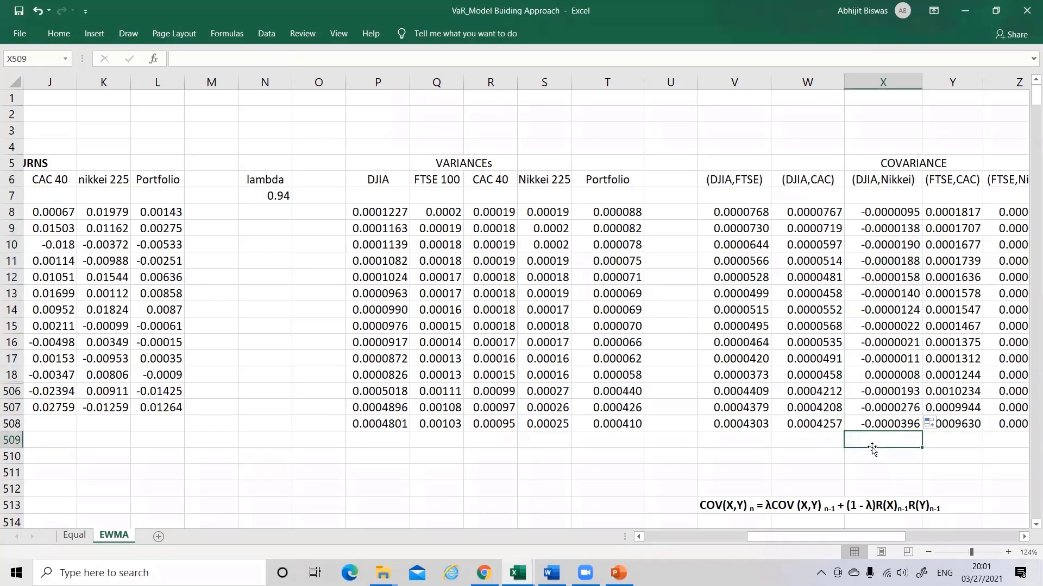
# Check the (FTSE,CAC) covariance formulas in Y8 and Y9, and fill the EWMA formula from Y9 down to row 508.
pyautogui.doubleClick(952, 211)
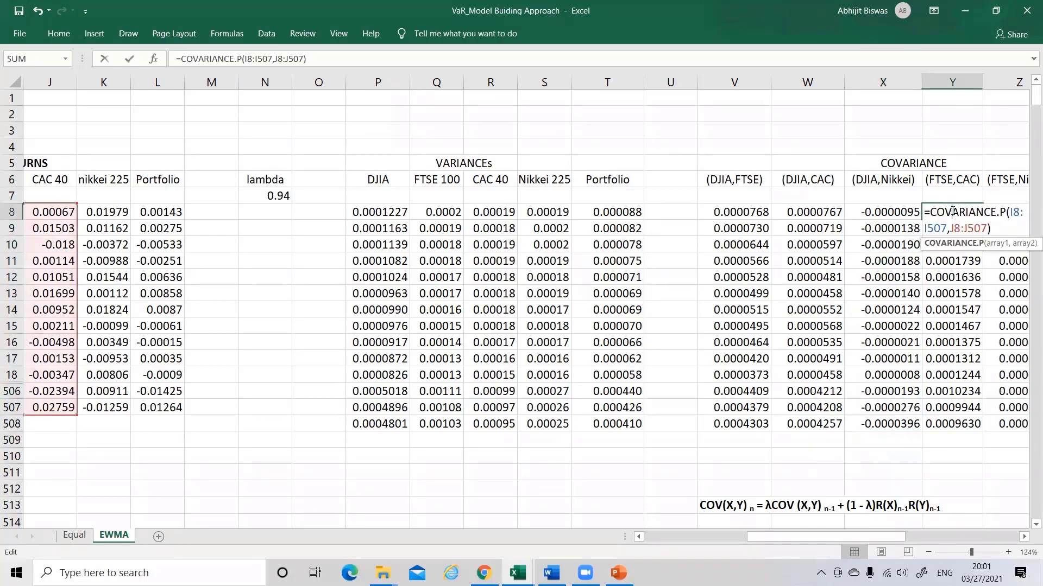
pyautogui.click(1000, 227)
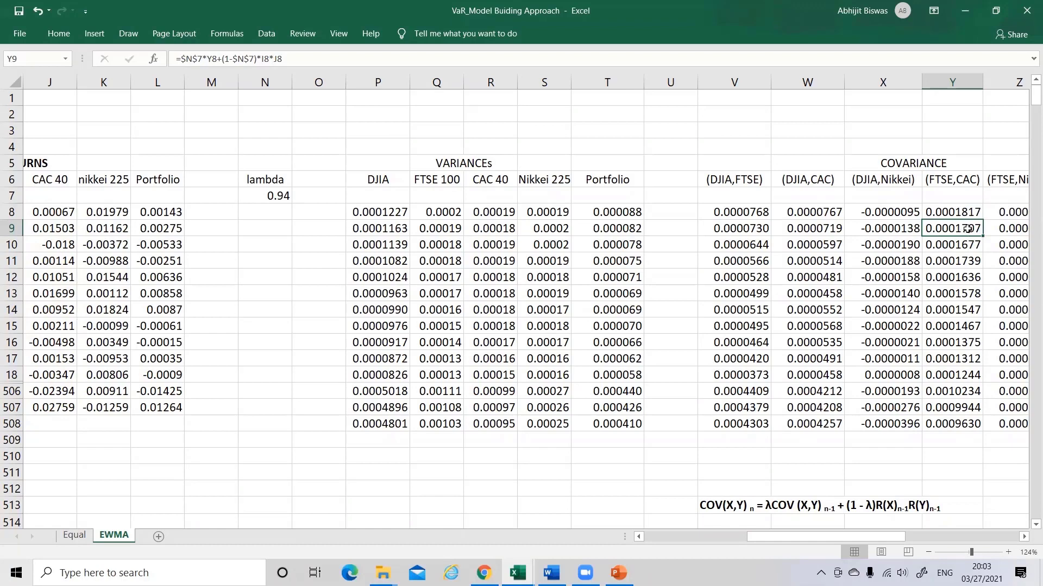
pyautogui.doubleClick(966, 230)
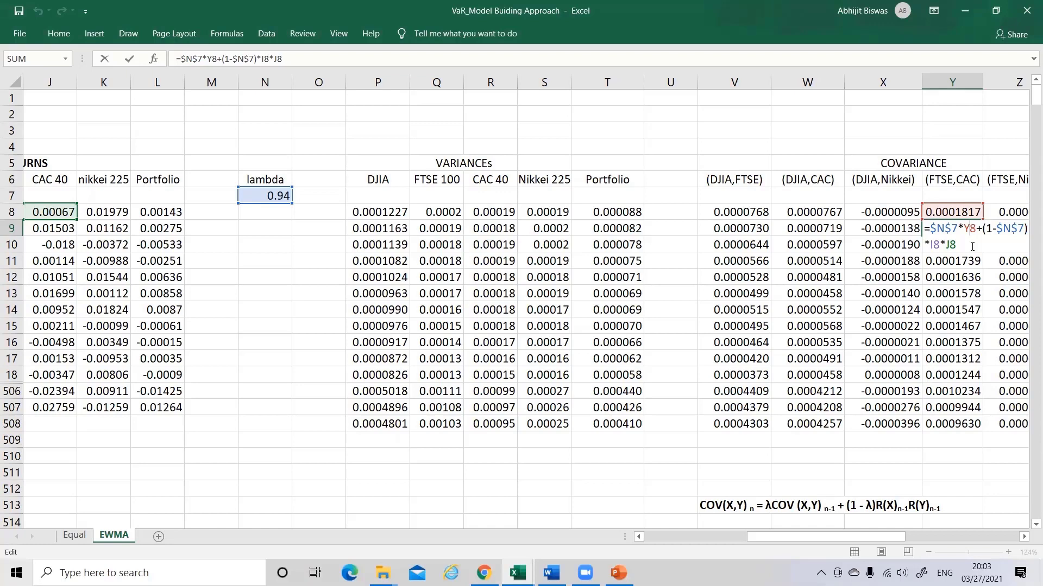
pyautogui.press('Return')
pyautogui.click(968, 228)
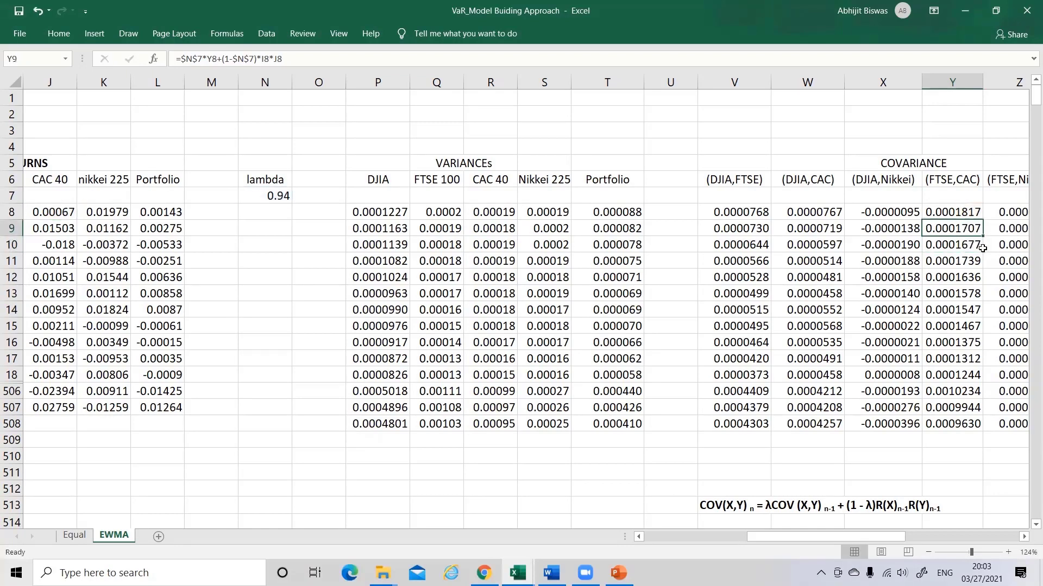
pyautogui.moveTo(985, 237); pyautogui.dragTo(981, 411)
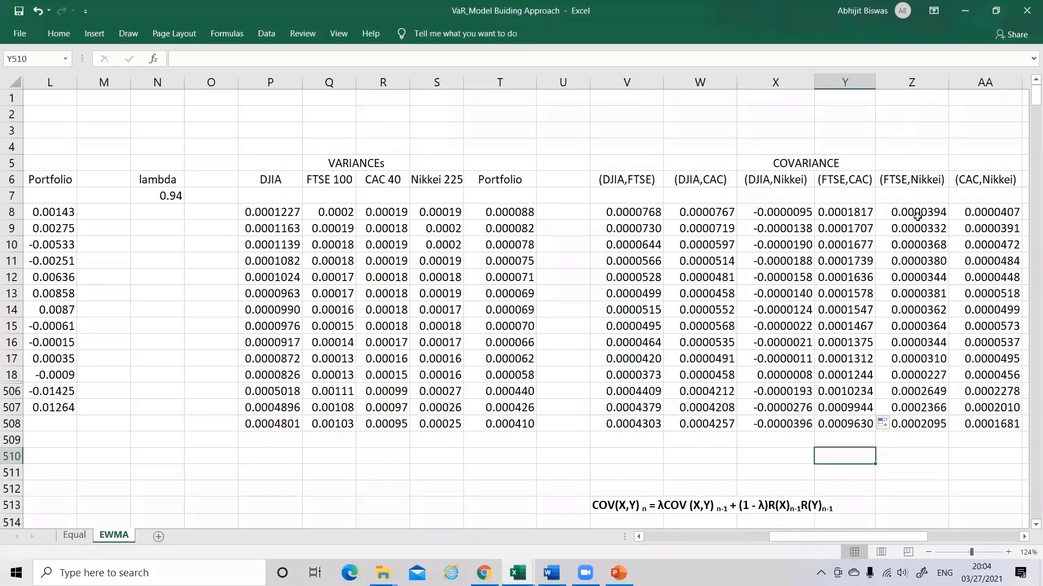
# Check the (FTSE,Nikkei) covariance formulas in Z8 and Z9, and fill the EWMA formula from Z9 down to row 508.
pyautogui.click(917, 216)
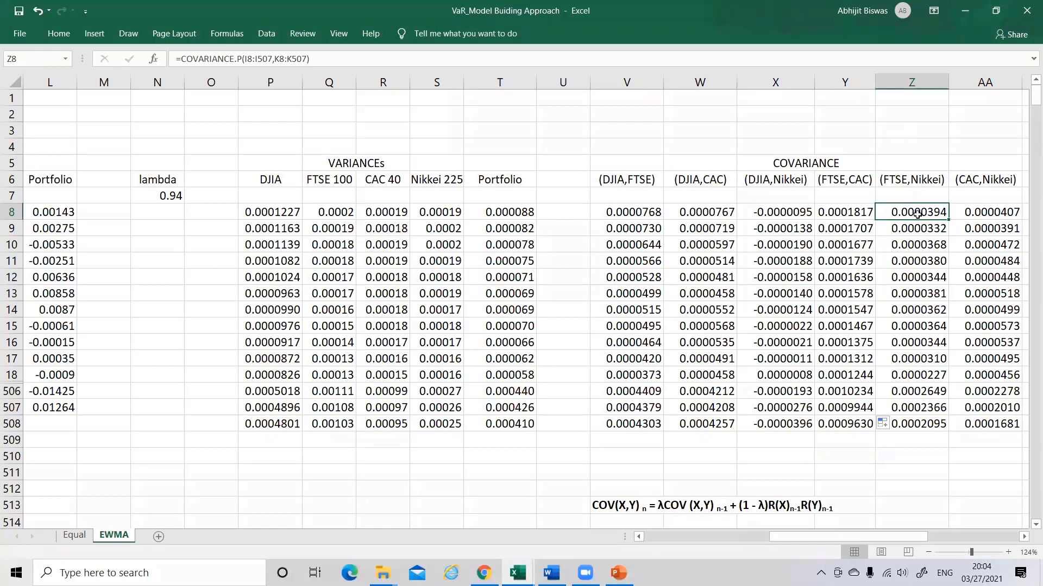
pyautogui.doubleClick(917, 214)
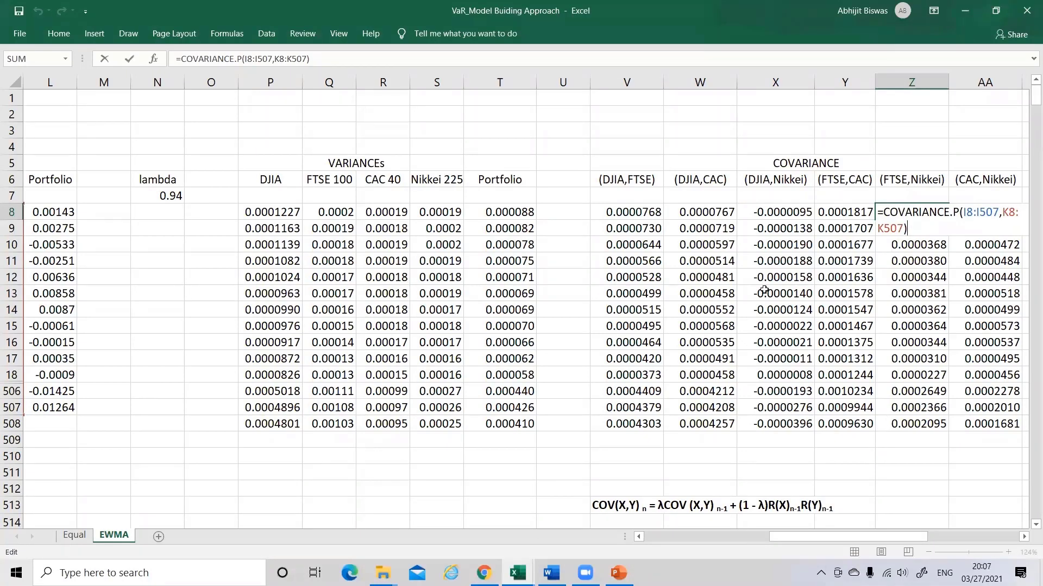
pyautogui.press('Return')
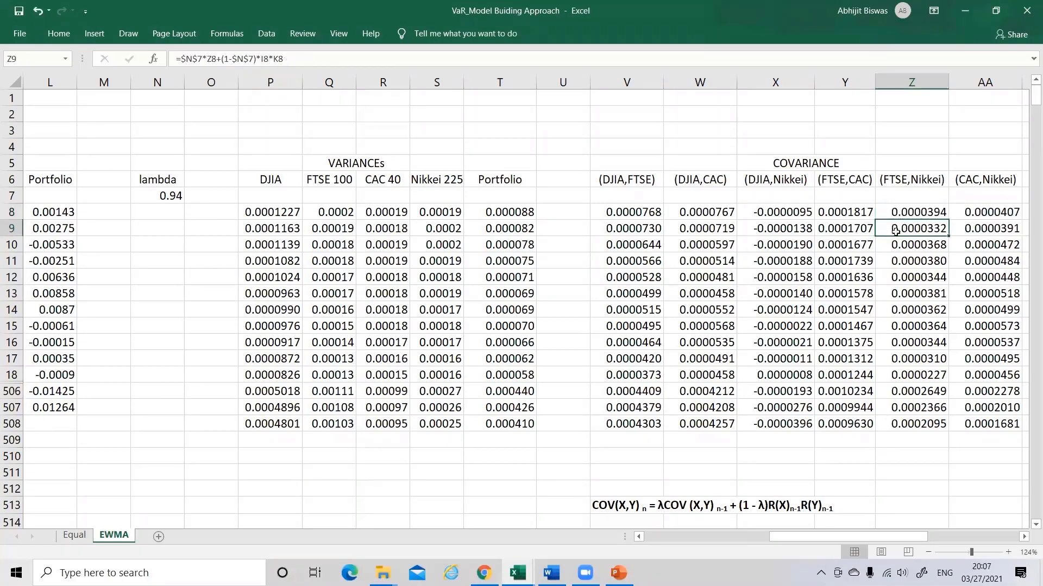
pyautogui.doubleClick(931, 228)
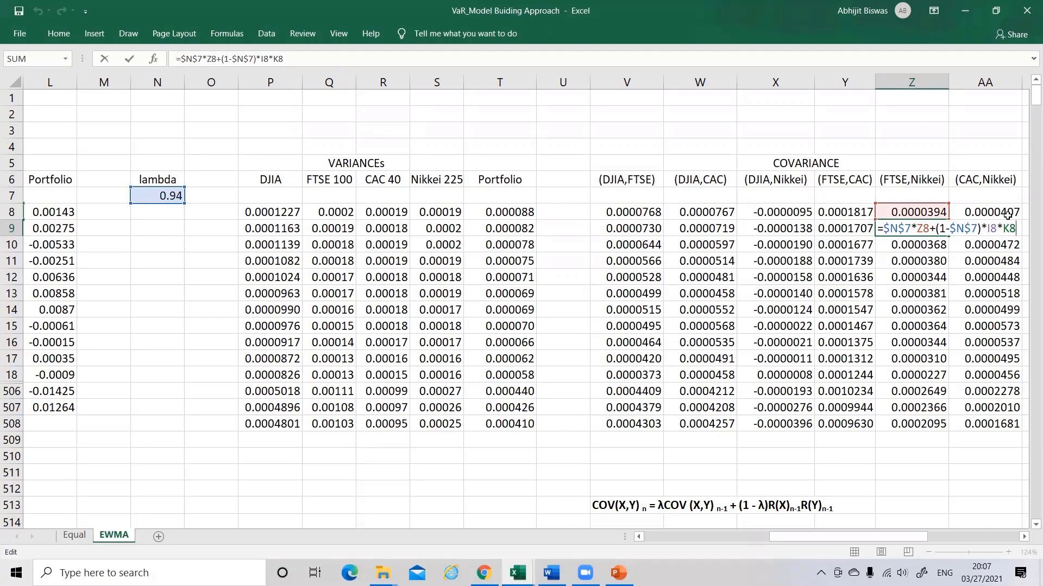
pyautogui.press('Return')
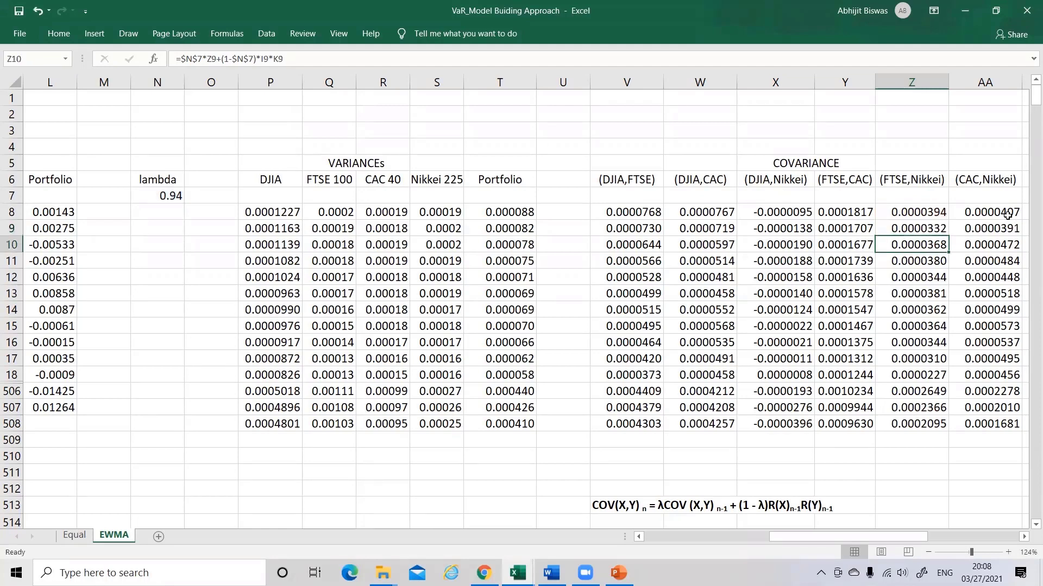
pyautogui.click(913, 439)
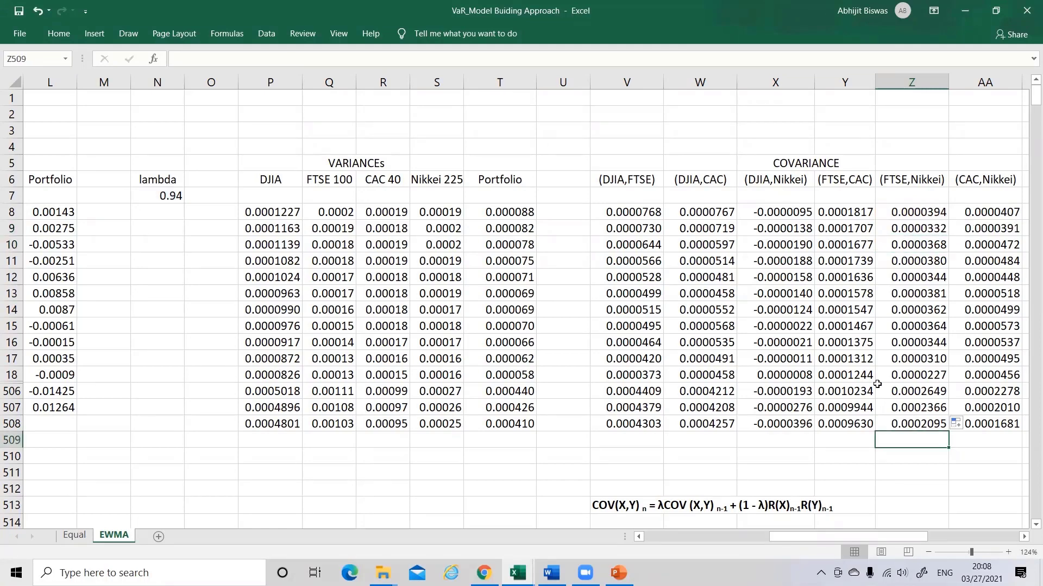
# Check the (CAC,Nikkei) covariance formulas in AA8 and AA9, and fill the EWMA formula from AA9 down to row 508.
pyautogui.click(986, 213)
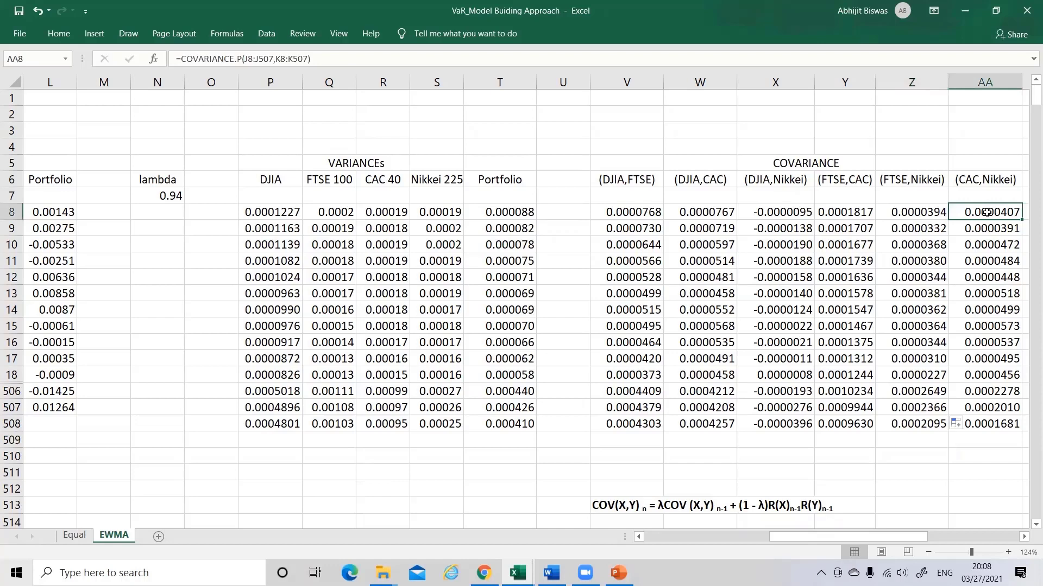
pyautogui.doubleClick(986, 212)
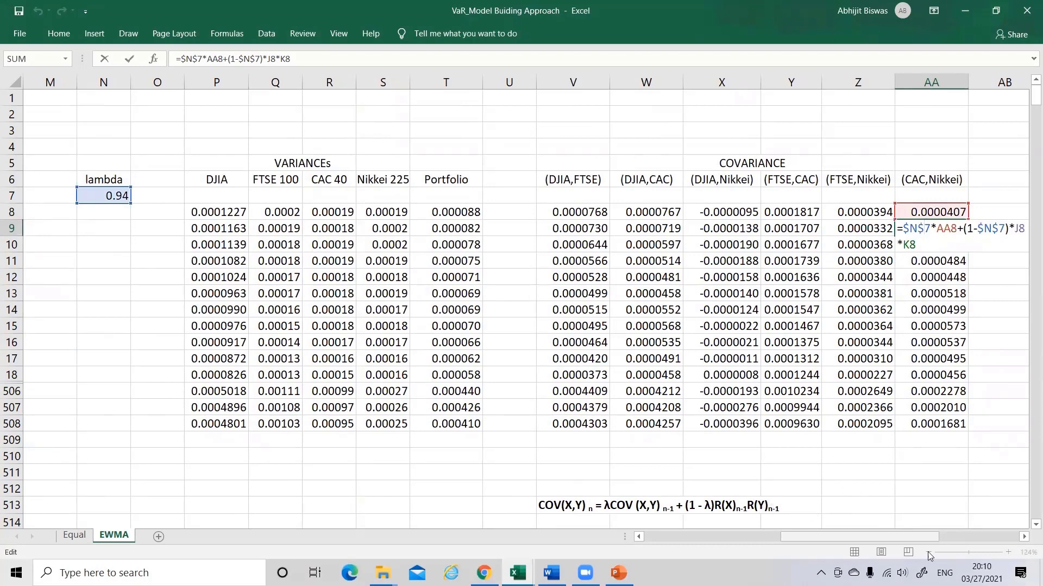
pyautogui.moveTo(895, 539); pyautogui.dragTo(918, 539)
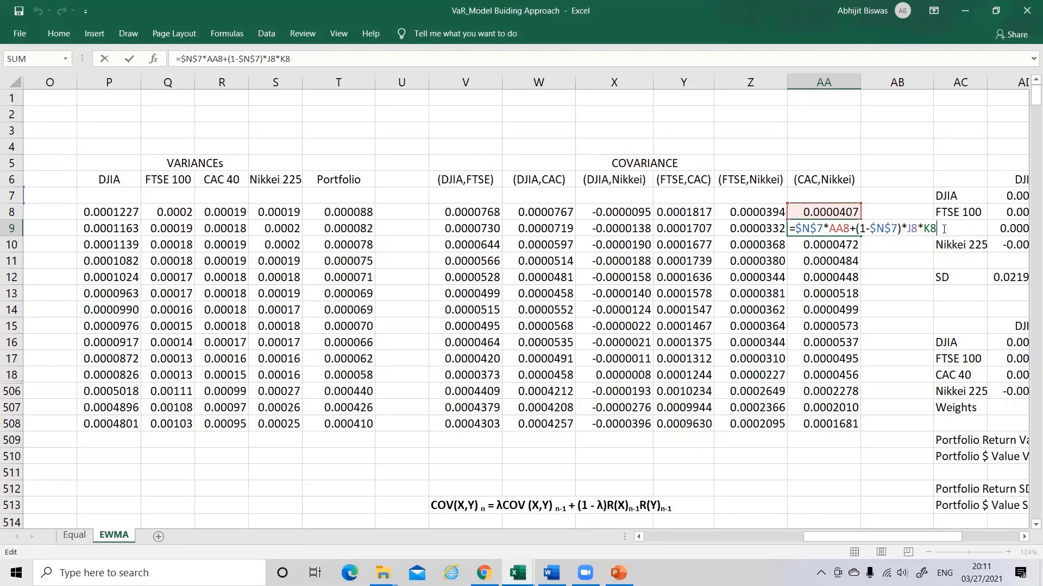
pyautogui.hotkey('ctrl', 'Return')
pyautogui.moveTo(860, 236); pyautogui.dragTo(862, 415)
pyautogui.click(760, 473)
# Go back to the index price data and select the last date in A507.
pyautogui.hscroll(-6, 750, 471)
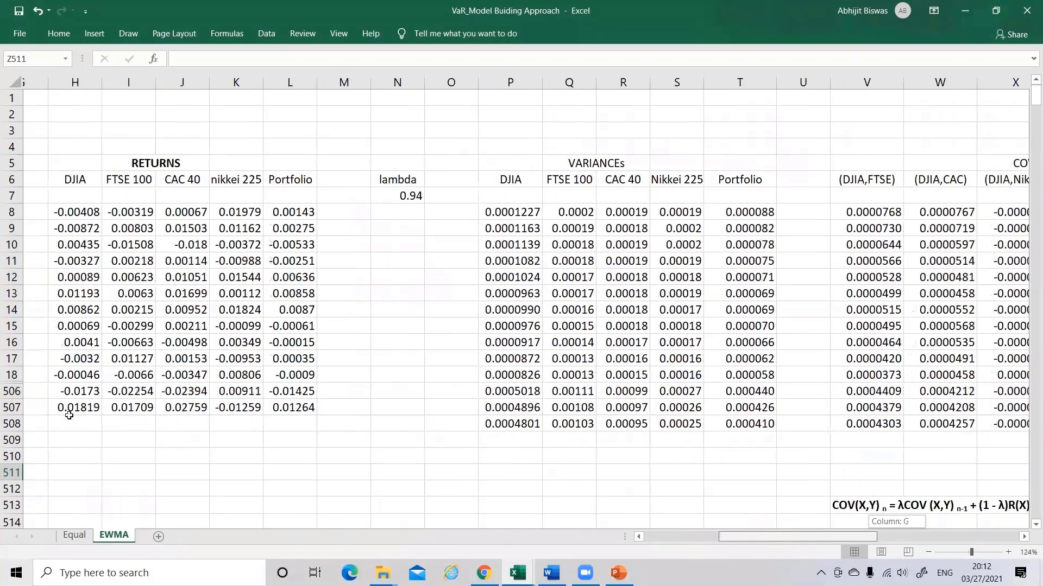
pyautogui.hscroll(-1, 69, 415)
pyautogui.hscroll(-4, 65, 408)
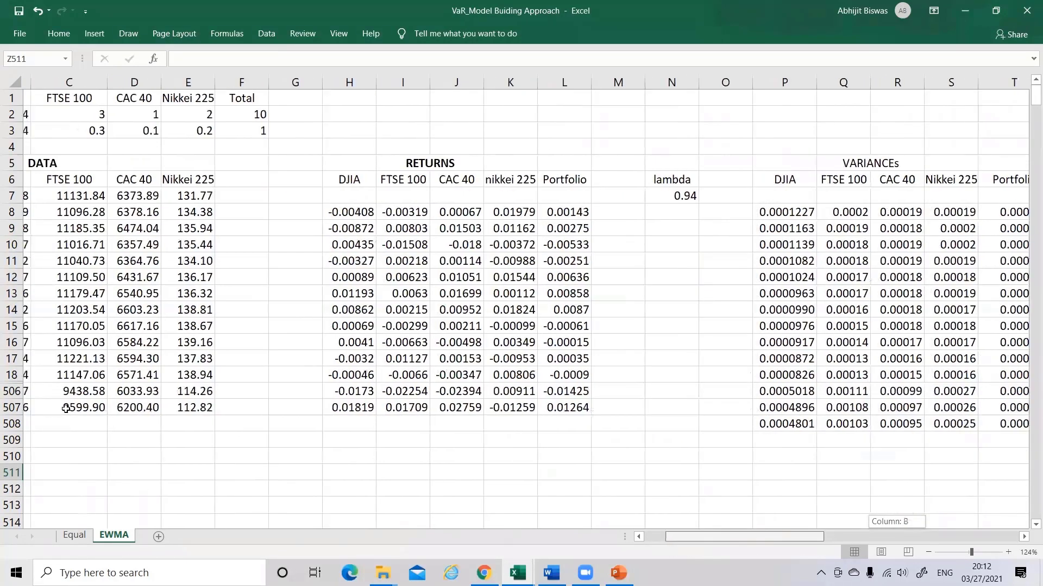
pyautogui.hscroll(-2, 66, 409)
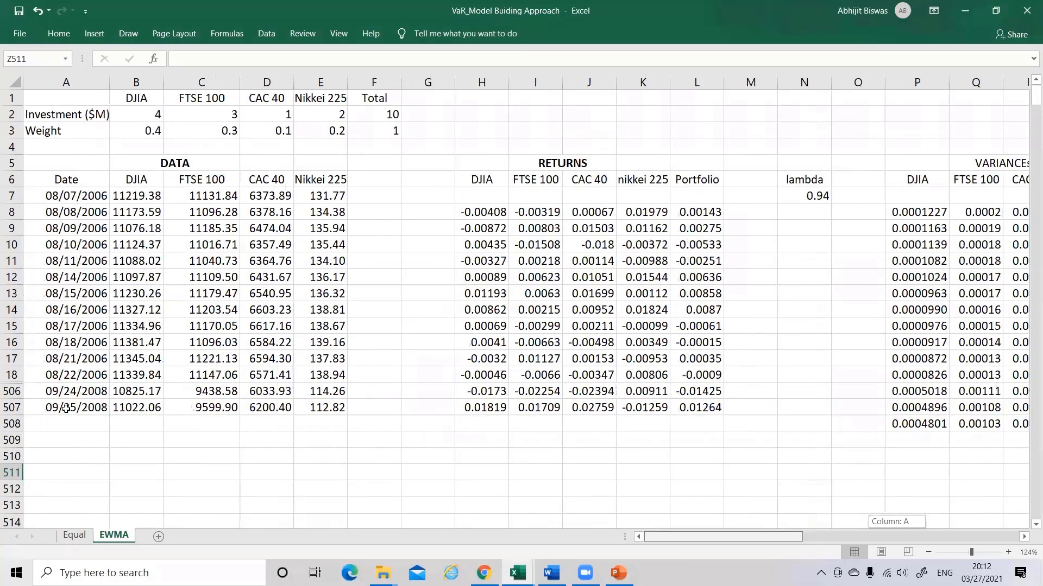
pyautogui.click(66, 409)
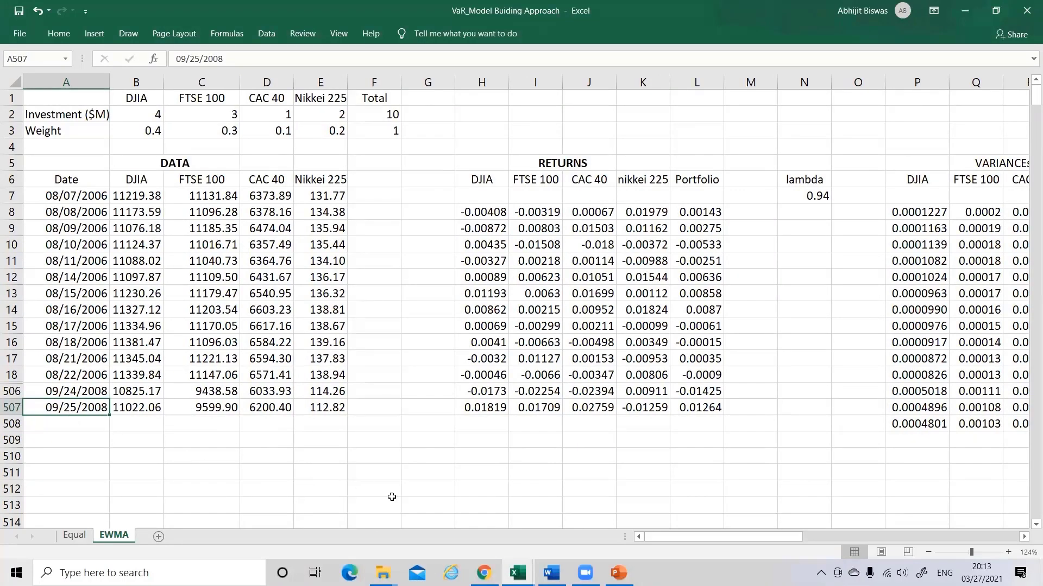
# Highlight the covariance matrix in AD7:AG10, and select its DJIA variance cell AD7.
pyautogui.moveTo(742, 537); pyautogui.dragTo(918, 531)
pyautogui.moveTo(988, 530); pyautogui.dragTo(955, 246)
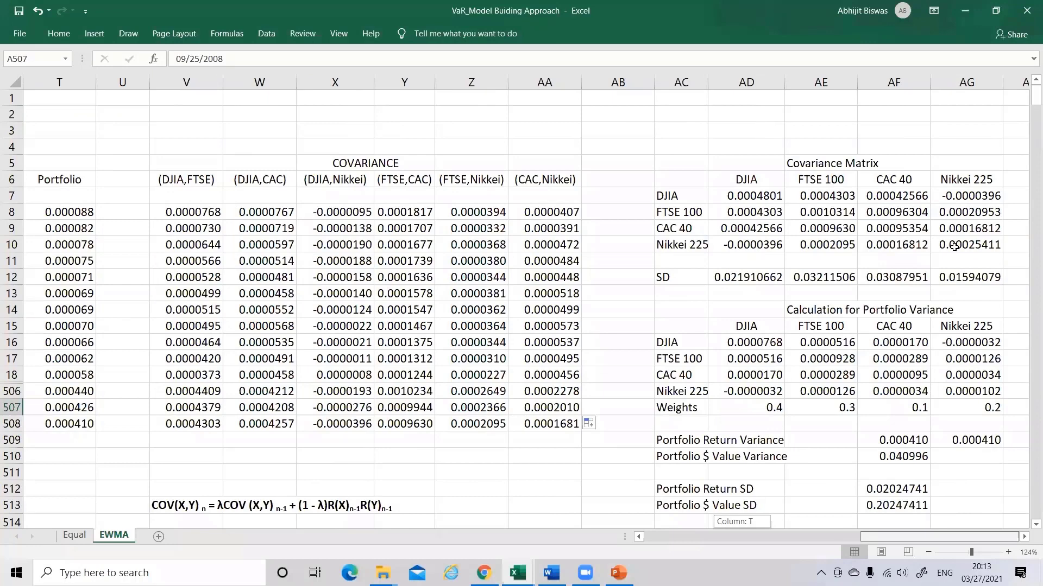
pyautogui.moveTo(747, 196); pyautogui.dragTo(967, 244)
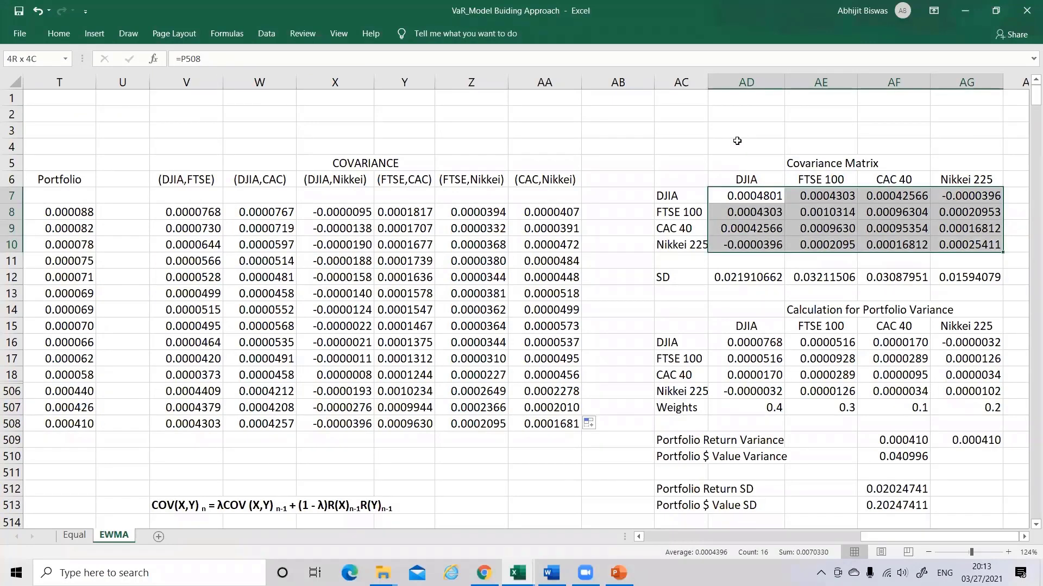
pyautogui.click(737, 140)
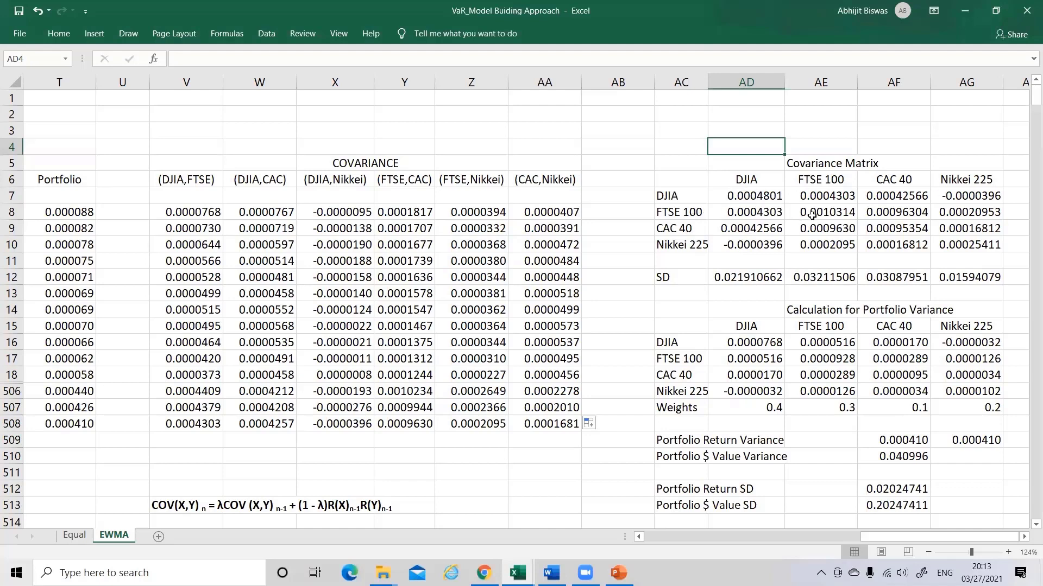
pyautogui.click(758, 195)
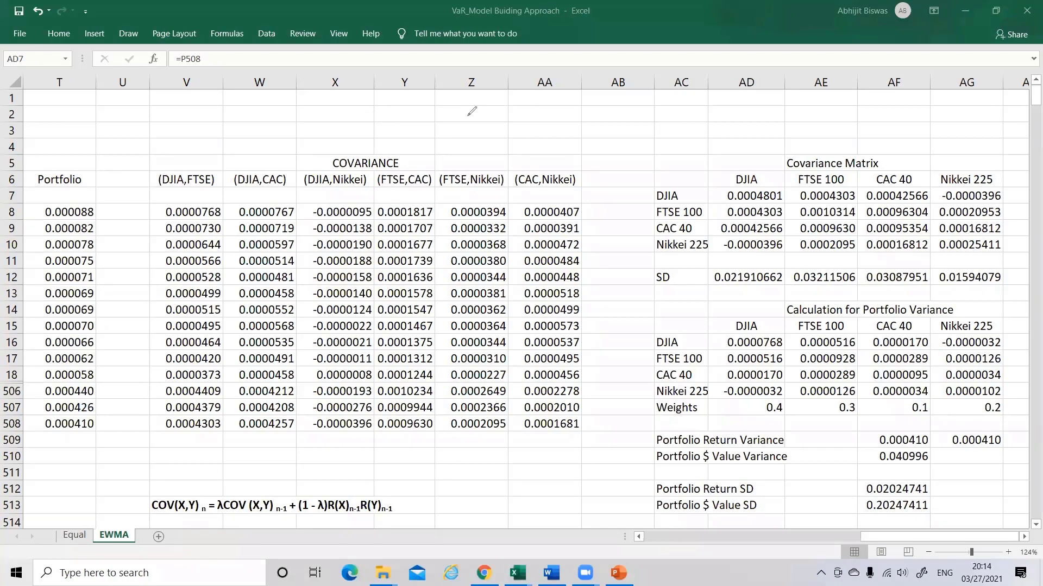
# Handwrite the annotation COV(X,Y) = Σ(X−X̄)(Y−Ȳ)/N above the covariance table.
pyautogui.moveTo(402, 109); pyautogui.dragTo(403, 117)
pyautogui.moveTo(410, 112); pyautogui.dragTo(443, 121)
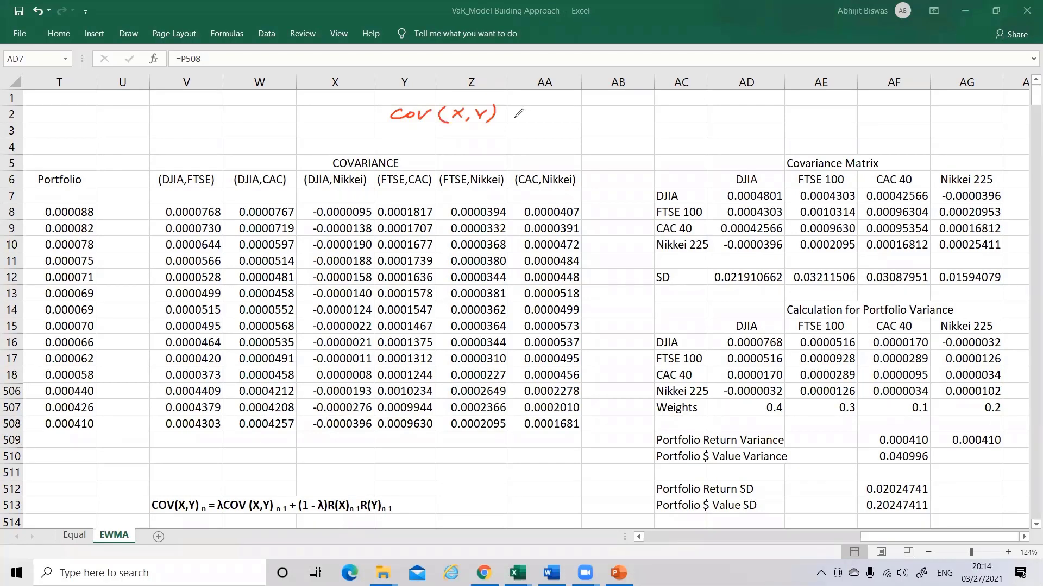
pyautogui.moveTo(514, 112); pyautogui.dragTo(526, 111)
pyautogui.moveTo(514, 118); pyautogui.dragTo(629, 113)
pyautogui.moveTo(629, 103)
pyautogui.mouseDown()
pyautogui.moveTo(617, 113)
pyautogui.moveTo(630, 100)
pyautogui.mouseUp()
pyautogui.moveTo(574, 101); pyautogui.dragTo(574, 114)
pyautogui.moveTo(633, 101)
pyautogui.mouseDown()
pyautogui.moveTo(634, 115)
pyautogui.moveTo(651, 113)
pyautogui.mouseUp()
pyautogui.moveTo(663, 101); pyautogui.dragTo(669, 112)
pyautogui.moveTo(683, 108)
pyautogui.mouseDown()
pyautogui.moveTo(704, 113)
pyautogui.moveTo(712, 98)
pyautogui.moveTo(720, 112)
pyautogui.mouseUp()
pyautogui.moveTo(547, 124); pyautogui.dragTo(682, 124)
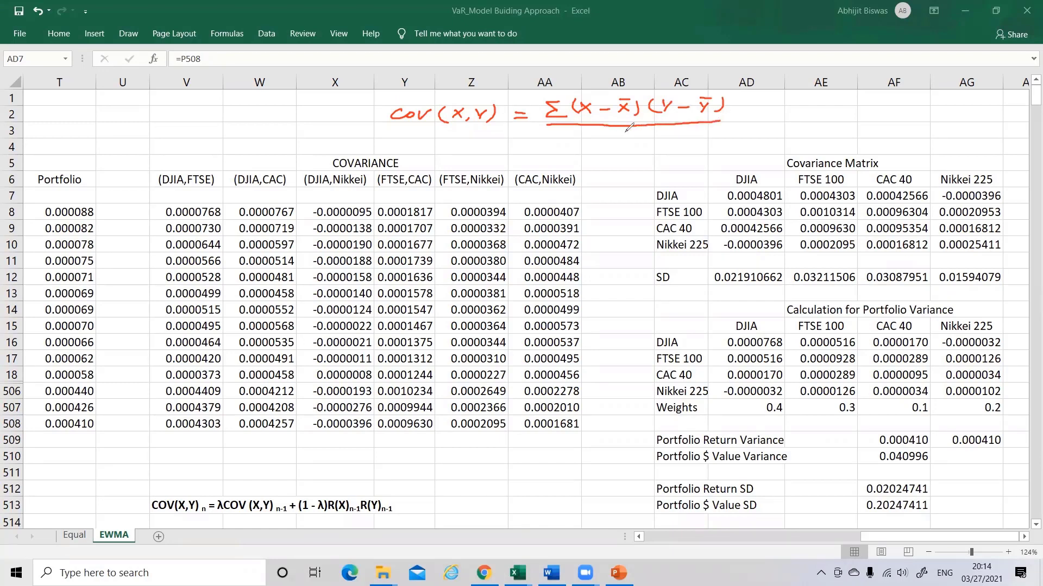
pyautogui.moveTo(613, 142); pyautogui.dragTo(629, 131)
# Handwrite COV(X,X) = Σ(X−X̄)(X−X̄)/N beside the COV(X,Y) annotation.
pyautogui.moveTo(58, 114)
pyautogui.mouseDown()
pyautogui.moveTo(113, 100)
pyautogui.moveTo(137, 116)
pyautogui.moveTo(171, 108)
pyautogui.mouseUp()
pyautogui.moveTo(161, 114); pyautogui.dragTo(196, 112)
pyautogui.moveTo(208, 105); pyautogui.dragTo(208, 111)
pyautogui.moveTo(214, 108); pyautogui.dragTo(220, 108)
pyautogui.moveTo(233, 103); pyautogui.dragTo(199, 113)
pyautogui.moveTo(240, 100)
pyautogui.mouseDown()
pyautogui.moveTo(243, 112)
pyautogui.moveTo(271, 110)
pyautogui.mouseUp()
pyautogui.moveTo(271, 99)
pyautogui.mouseDown()
pyautogui.moveTo(263, 111)
pyautogui.moveTo(299, 111)
pyautogui.moveTo(300, 92)
pyautogui.mouseUp()
pyautogui.moveTo(307, 97); pyautogui.dragTo(310, 111)
pyautogui.moveTo(177, 116); pyautogui.dragTo(301, 118)
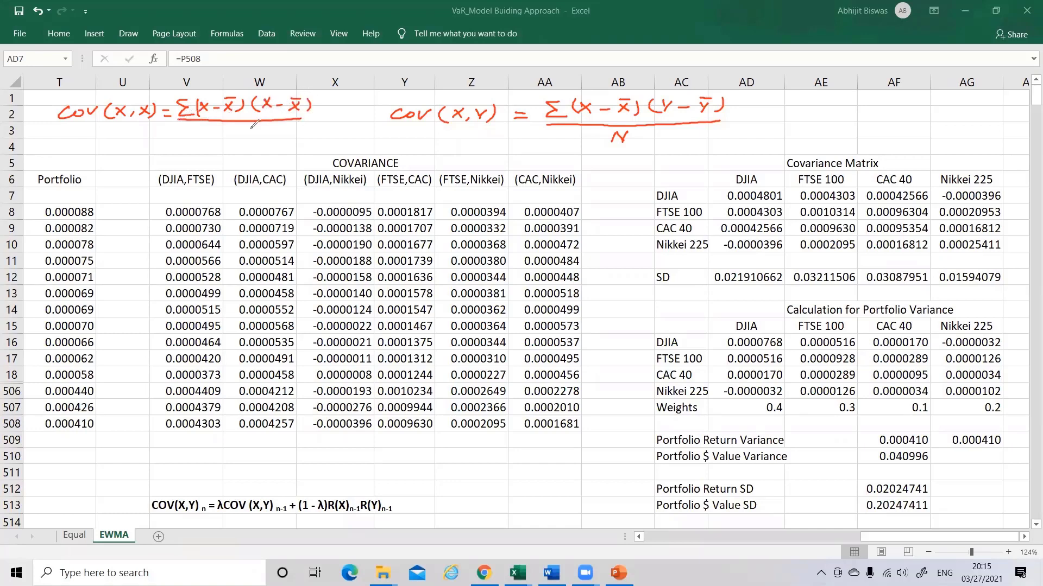
pyautogui.moveTo(228, 136); pyautogui.dragTo(240, 125)
# Handwrite the simplification Σ(X−X̄)²/N = VAR(X) below COV(X,X), and clear all the annotations.
pyautogui.moveTo(151, 153); pyautogui.dragTo(157, 152)
pyautogui.moveTo(150, 157)
pyautogui.mouseDown()
pyautogui.moveTo(214, 153)
pyautogui.moveTo(206, 154)
pyautogui.mouseUp()
pyautogui.moveTo(220, 152); pyautogui.dragTo(237, 153)
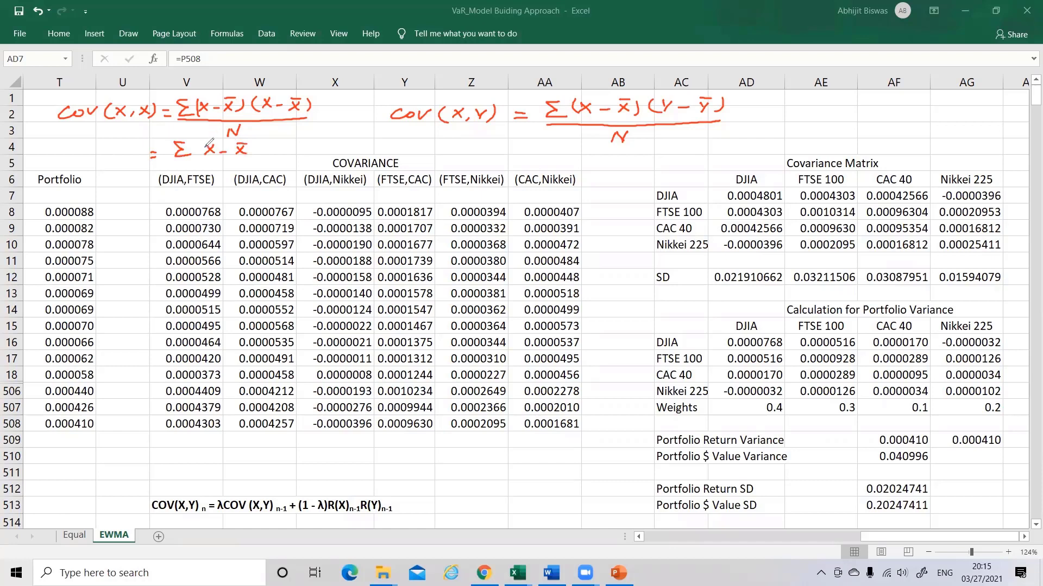
pyautogui.moveTo(210, 147)
pyautogui.mouseDown()
pyautogui.moveTo(206, 160)
pyautogui.moveTo(248, 155)
pyautogui.moveTo(265, 139)
pyautogui.mouseUp()
pyautogui.moveTo(178, 160)
pyautogui.mouseDown()
pyautogui.moveTo(261, 158)
pyautogui.moveTo(224, 163)
pyautogui.mouseUp()
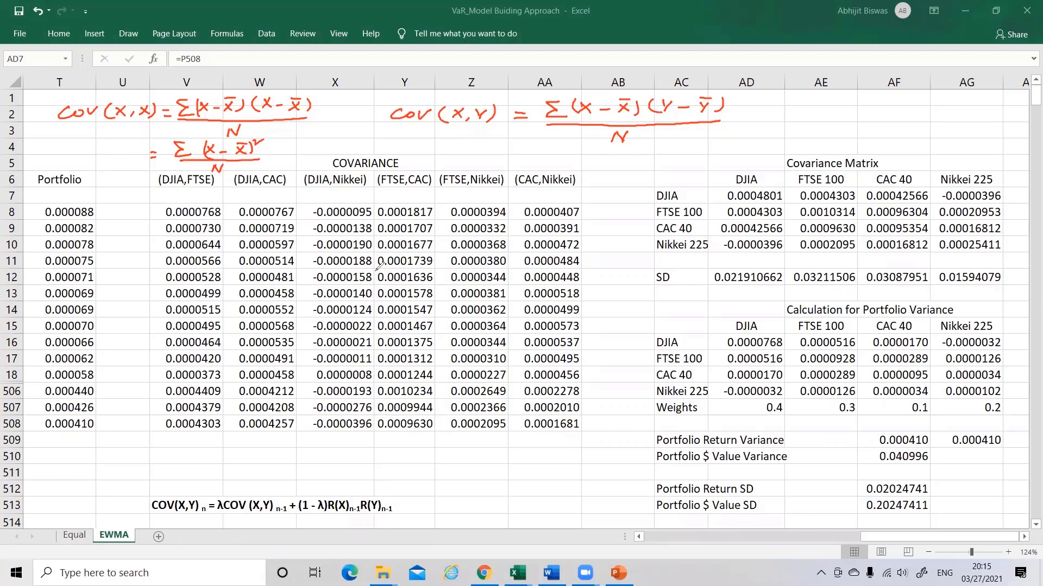
pyautogui.moveTo(279, 150); pyautogui.dragTo(290, 149)
pyautogui.moveTo(280, 157)
pyautogui.mouseDown()
pyautogui.moveTo(312, 142)
pyautogui.moveTo(360, 151)
pyautogui.mouseUp()
pyautogui.moveTo(360, 140)
pyautogui.mouseDown()
pyautogui.moveTo(351, 152)
pyautogui.moveTo(365, 153)
pyautogui.mouseUp()
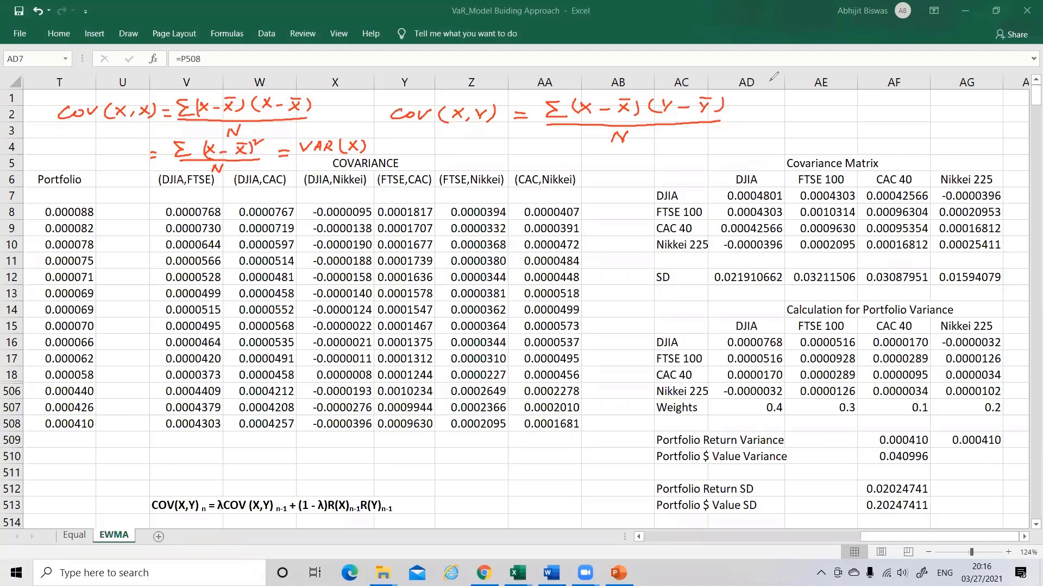
pyautogui.click(674, 186)
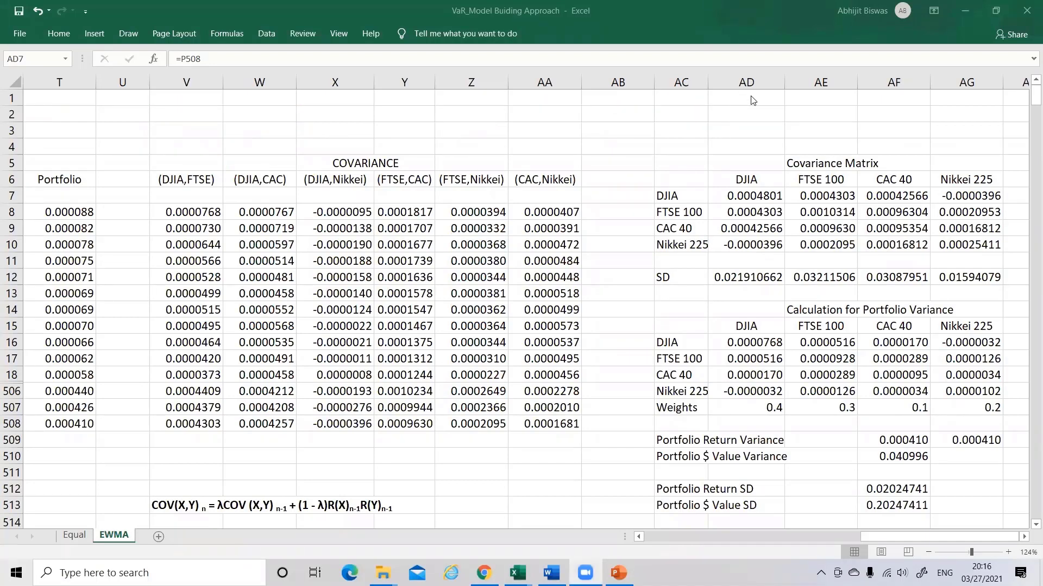
# Examine the DJIA variance formula in AD7 of the covariance matrix and trace its reference to P508 in the variance table.
pyautogui.click(755, 194)
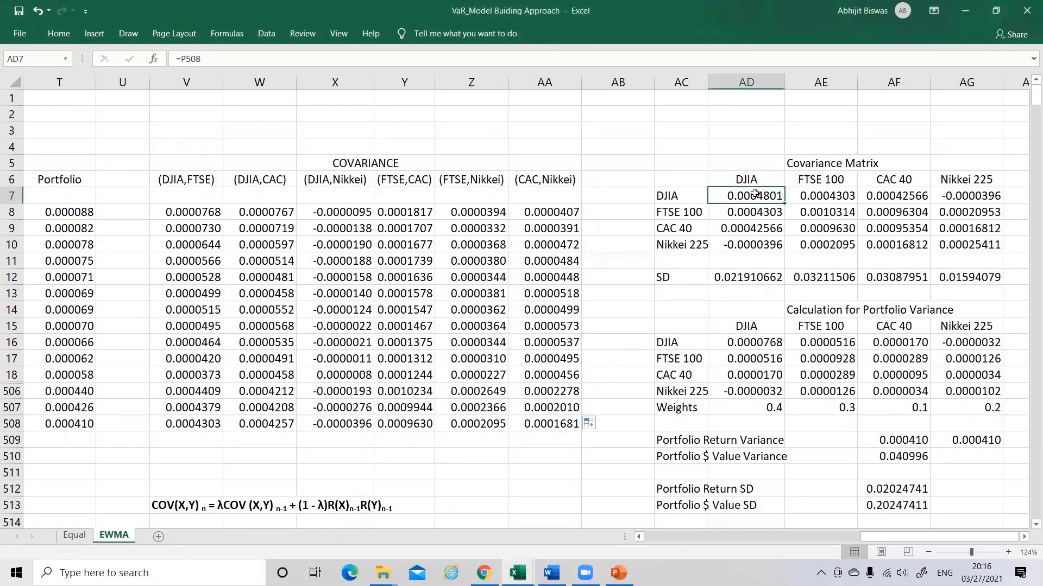
pyautogui.doubleClick(755, 194)
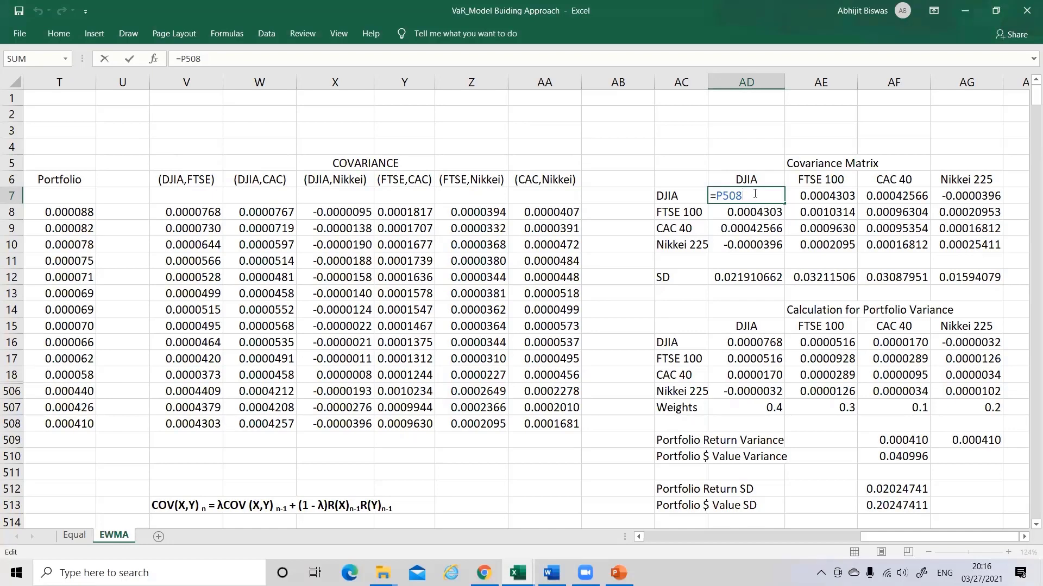
pyautogui.press('Return')
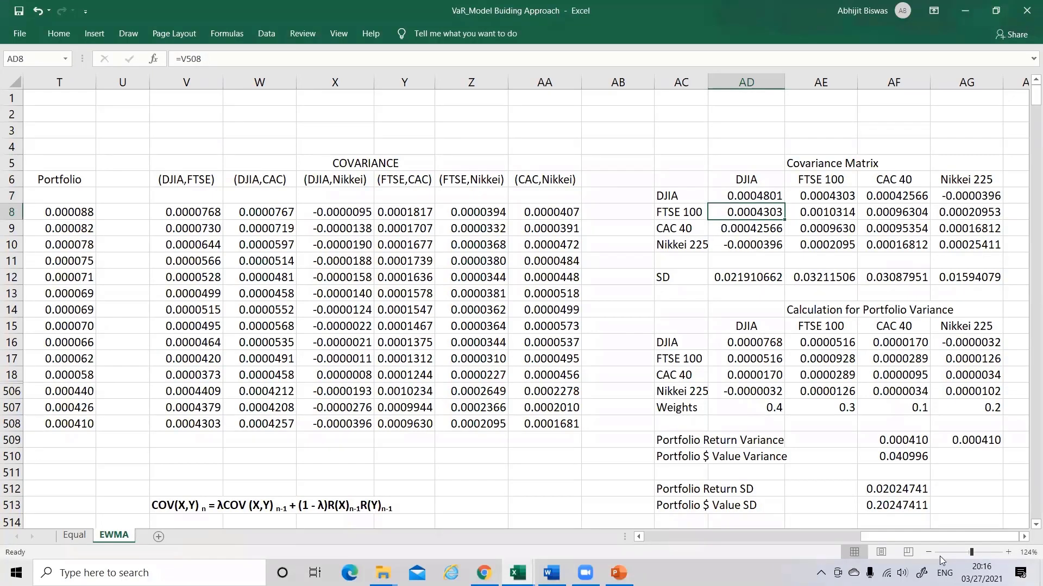
pyautogui.moveTo(881, 539); pyautogui.dragTo(797, 544)
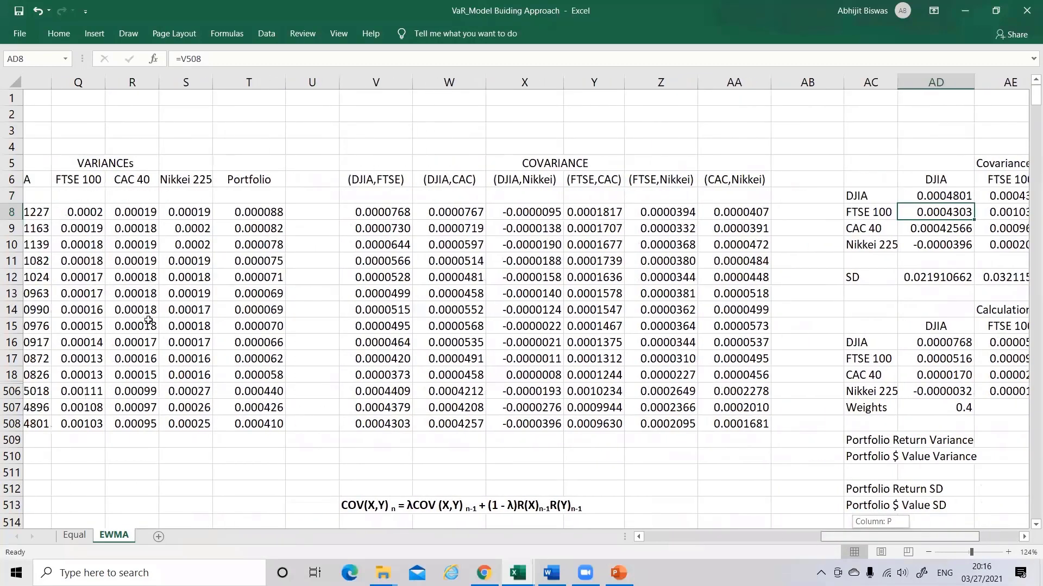
pyautogui.hscroll(-2, 157, 418)
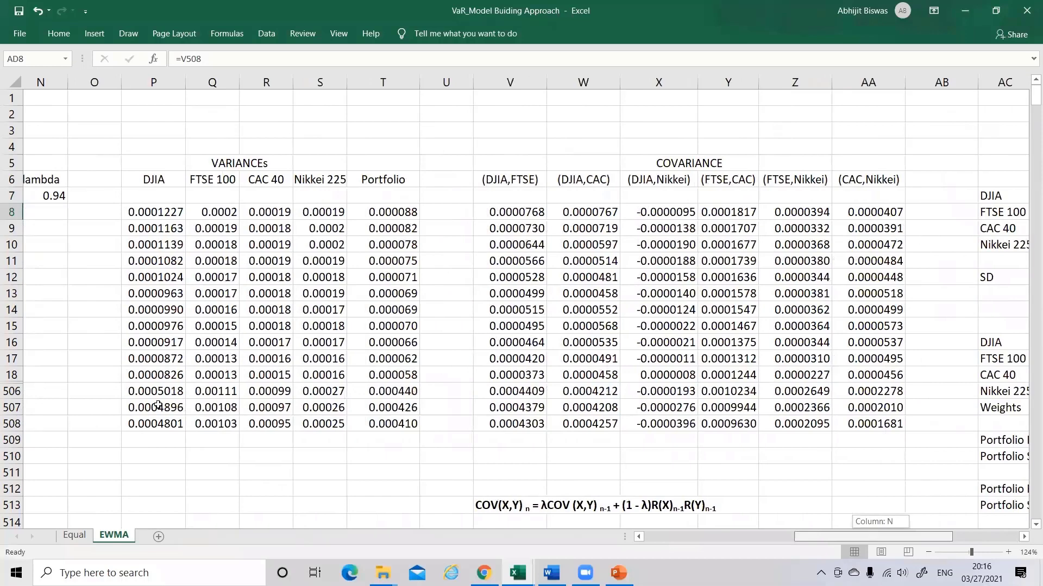
# Fill the DJIA variance formula from P507 down into P508.
pyautogui.hscroll(-1, 158, 406)
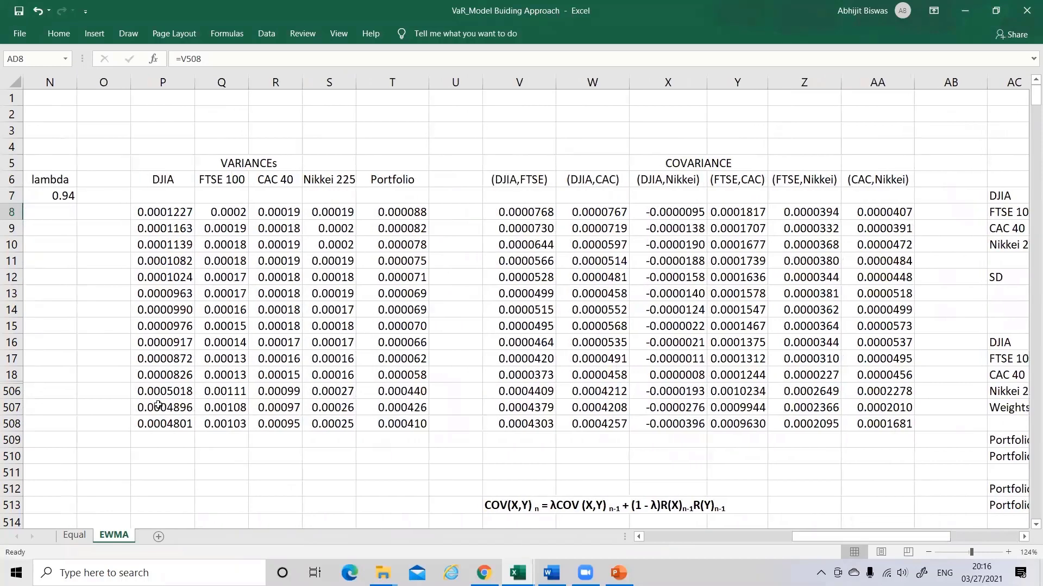
pyautogui.click(192, 413)
pyautogui.moveTo(194, 414); pyautogui.dragTo(193, 430)
pyautogui.click(273, 460)
# Compare the EWMA formulas for the DJIA variance in P508 and P507.
pyautogui.click(178, 424)
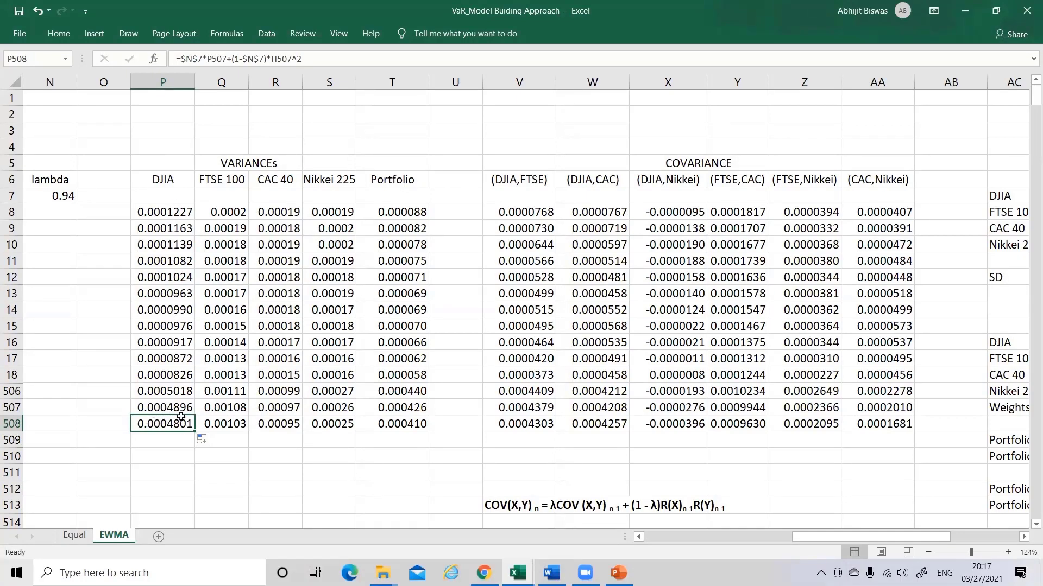
pyautogui.click(179, 412)
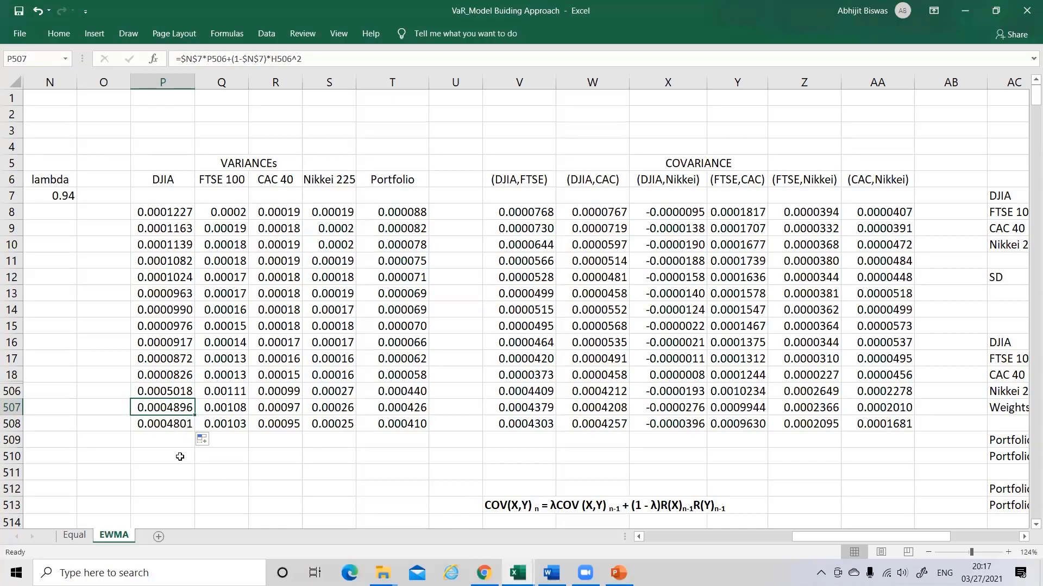
pyautogui.press('Down')
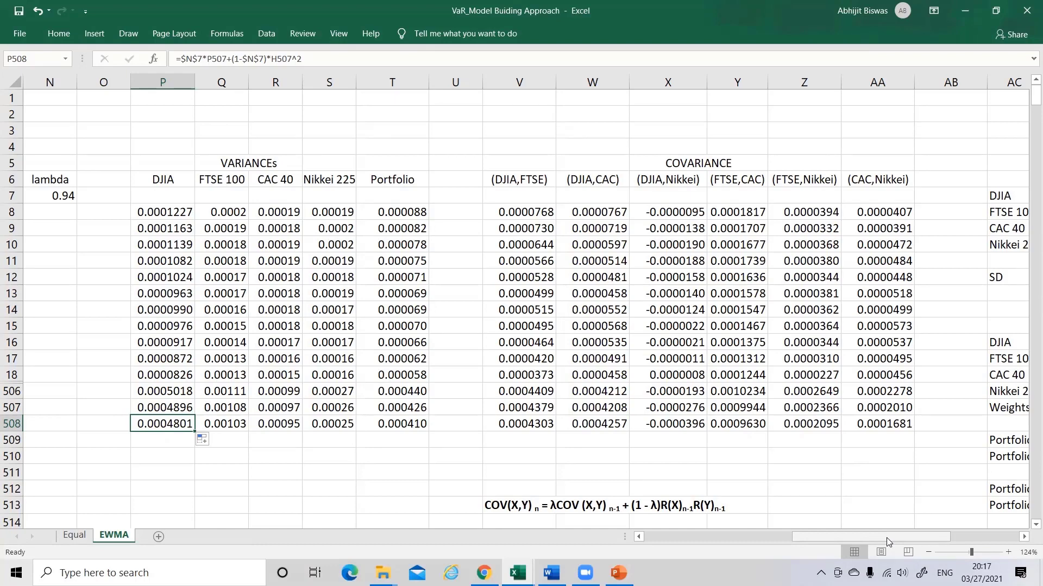
# Fill the row 507 variance formulas in P507:T507 down into row 508 for all indices and the portfolio.
pyautogui.moveTo(888, 542)
pyautogui.mouseDown()
pyautogui.moveTo(907, 538)
pyautogui.moveTo(892, 540)
pyautogui.mouseUp()
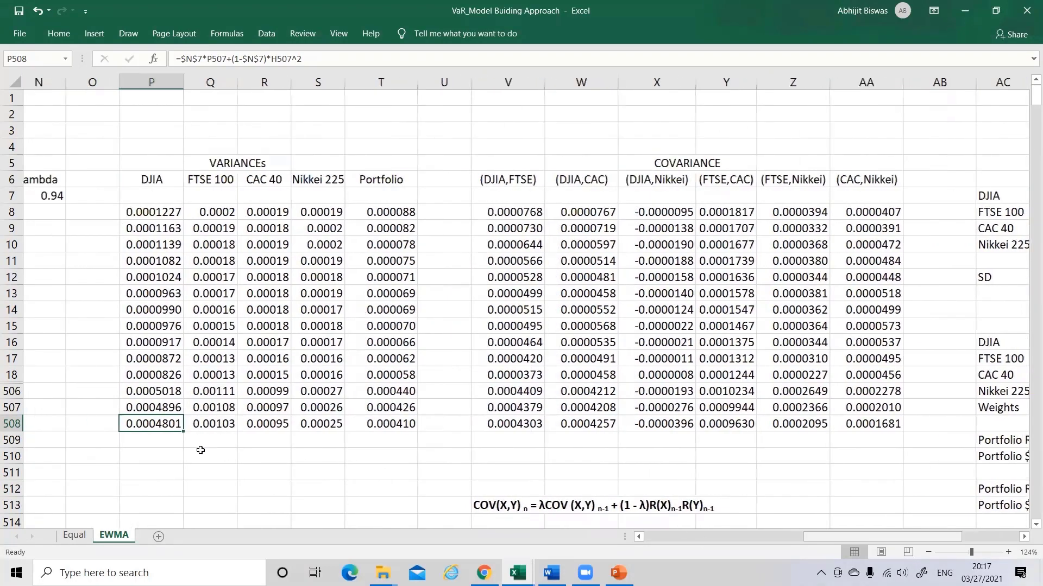
pyautogui.hscroll(1, 200, 450)
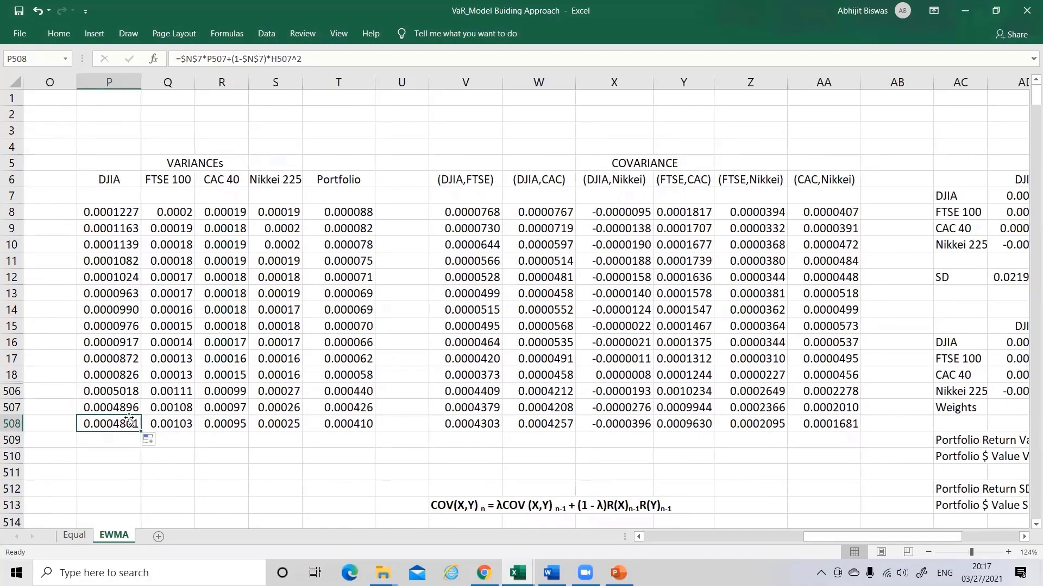
pyautogui.click(110, 408)
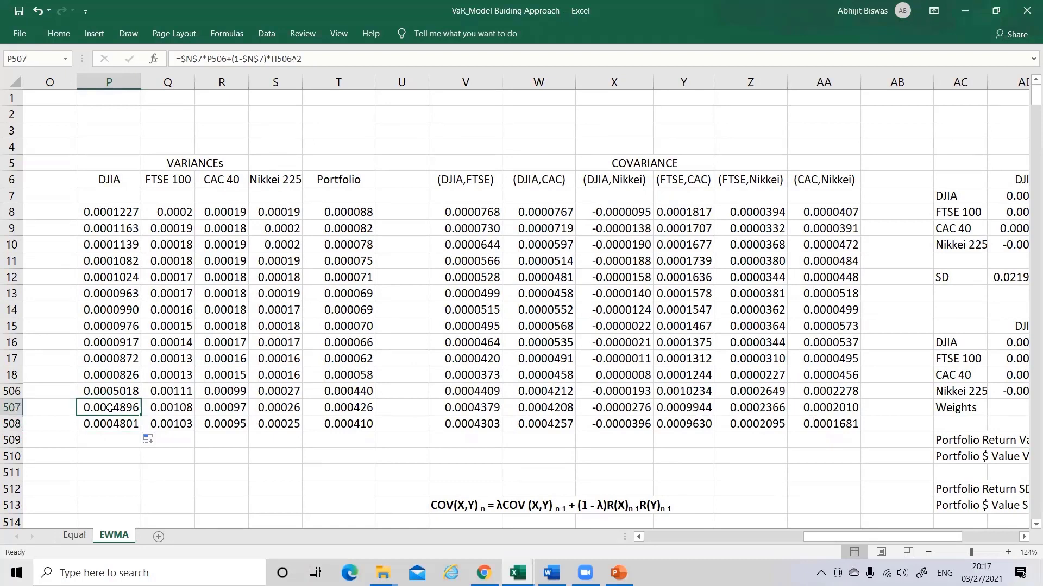
pyautogui.hotkey('shift', 'Right')
pyautogui.hotkey('shift', 'Right')
pyautogui.hotkey('shift', 'Right')
pyautogui.hotkey('shift', 'Right')
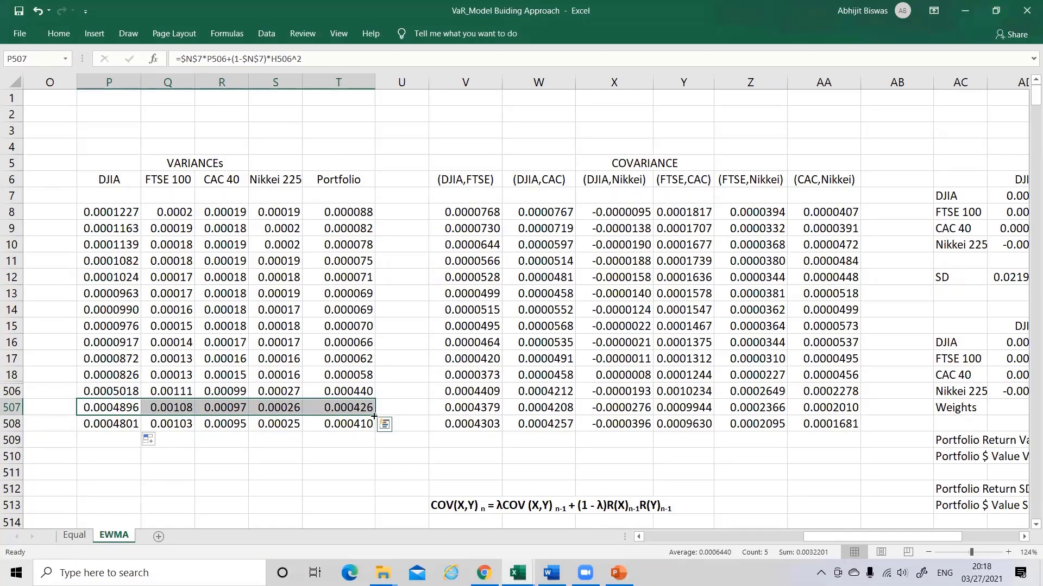
pyautogui.moveTo(374, 416); pyautogui.dragTo(375, 432)
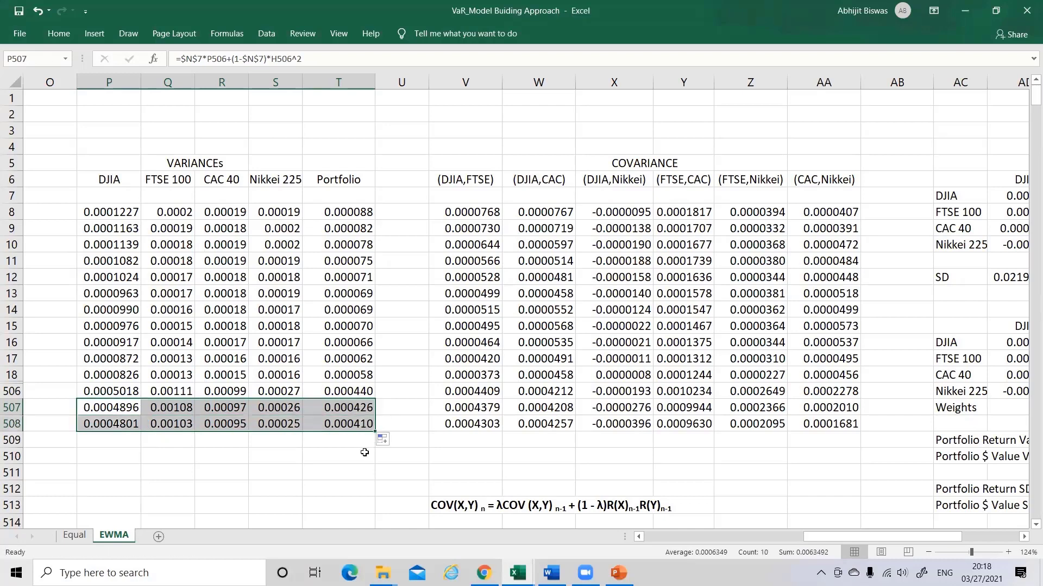
# Highlight the row 508 variances and the variance block P507:T508 to review the filled range.
pyautogui.click(354, 455)
pyautogui.moveTo(106, 423); pyautogui.dragTo(334, 422)
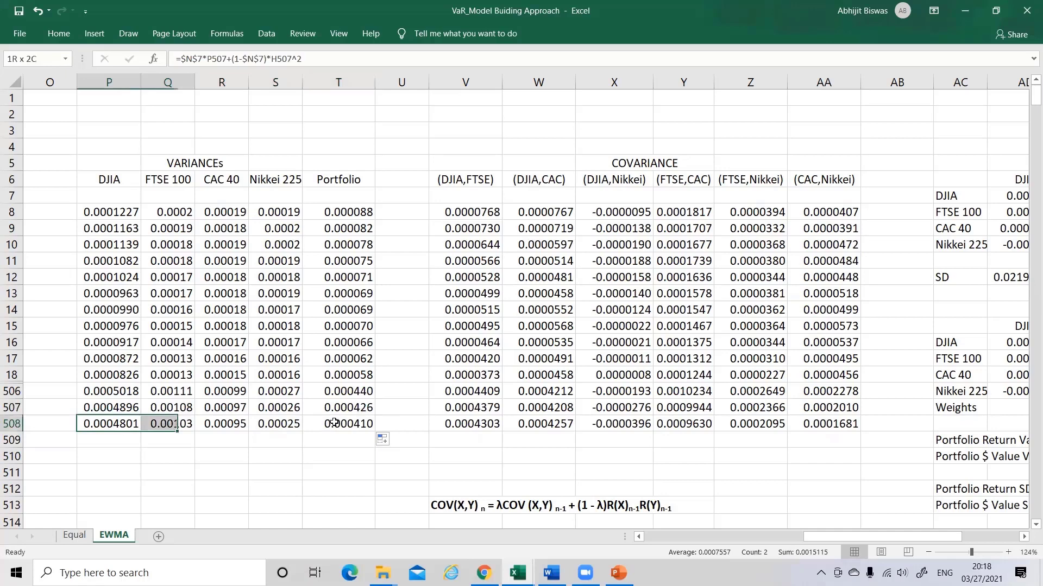
pyautogui.click(312, 468)
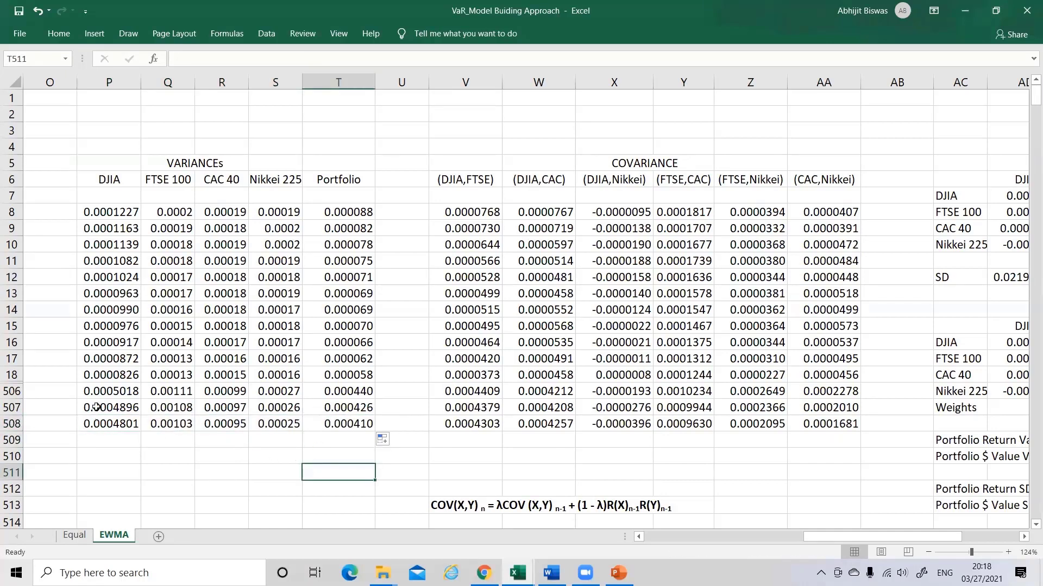
pyautogui.click(99, 407)
pyautogui.moveTo(99, 408); pyautogui.dragTo(374, 431)
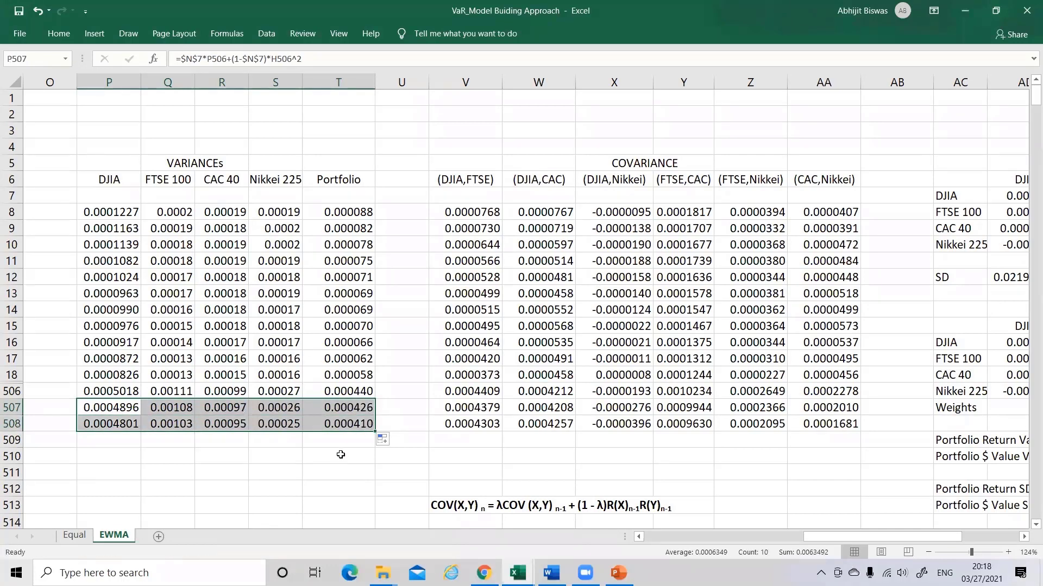
pyautogui.click(340, 454)
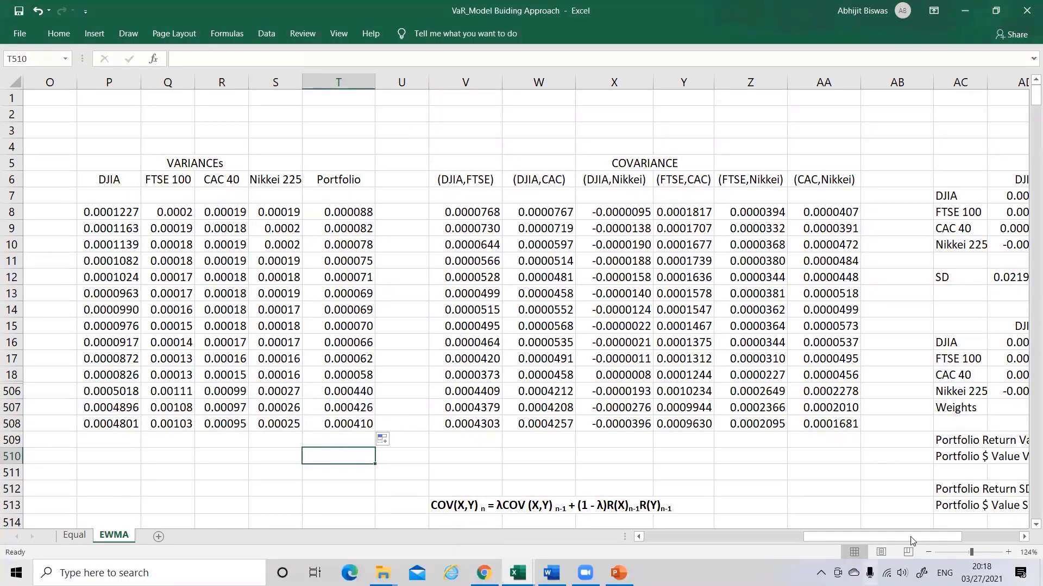
# Trace the references in AD7 and AD8 of the covariance matrix to the variance and covariance tables.
pyautogui.moveTo(929, 537); pyautogui.dragTo(986, 529)
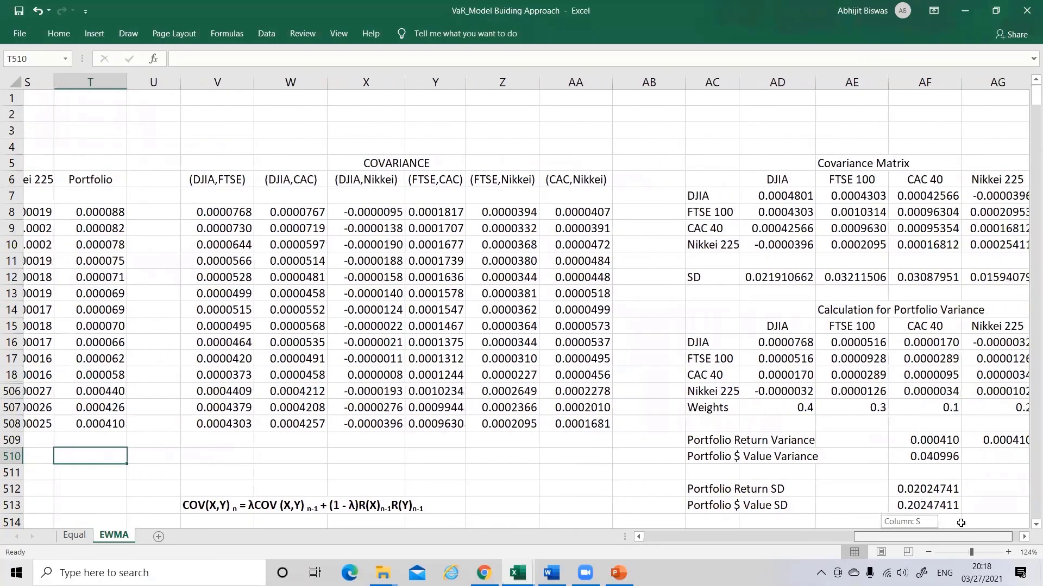
pyautogui.click(763, 194)
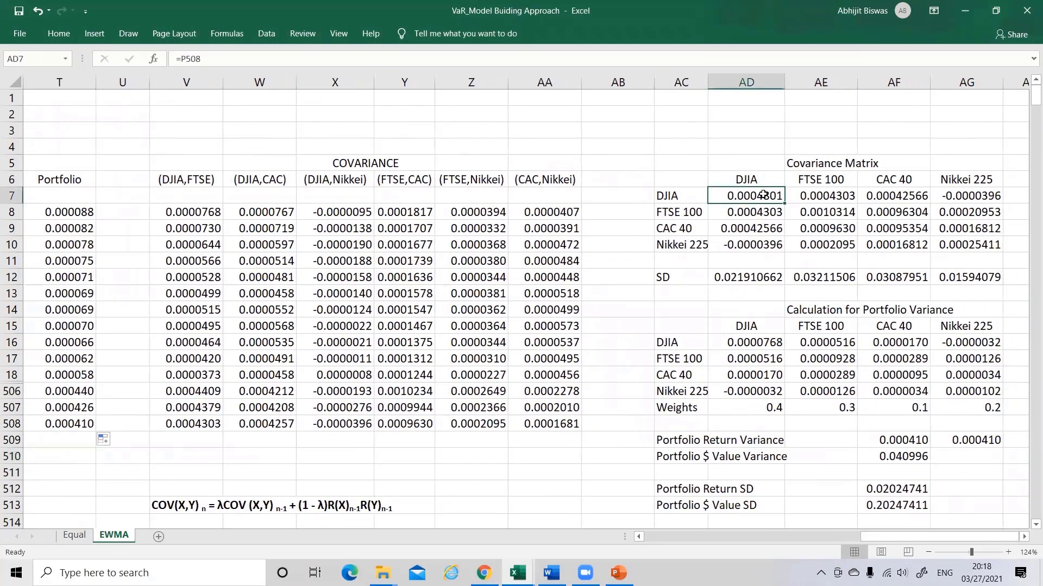
pyautogui.doubleClick(764, 194)
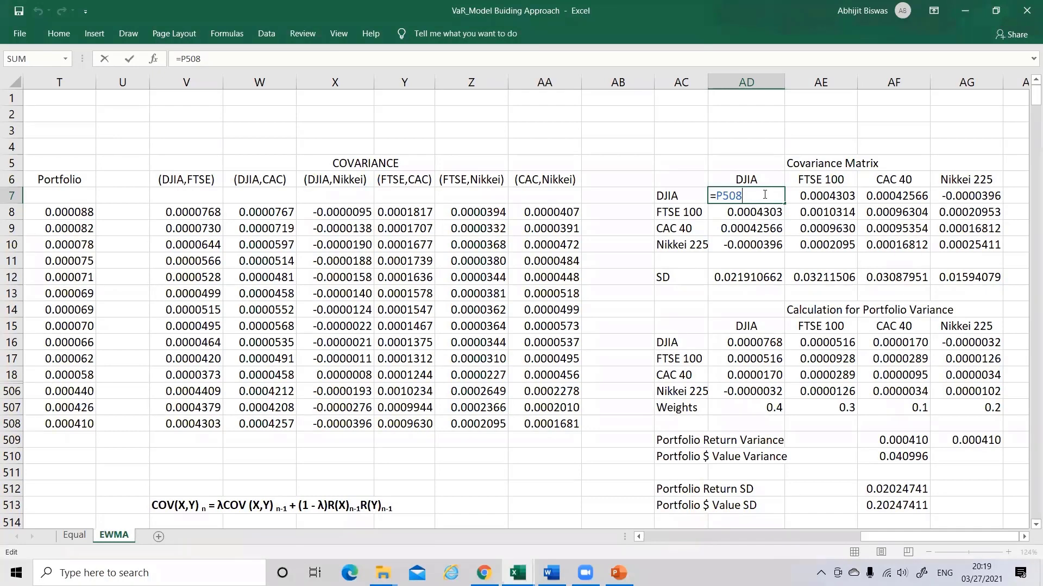
pyautogui.press('Return')
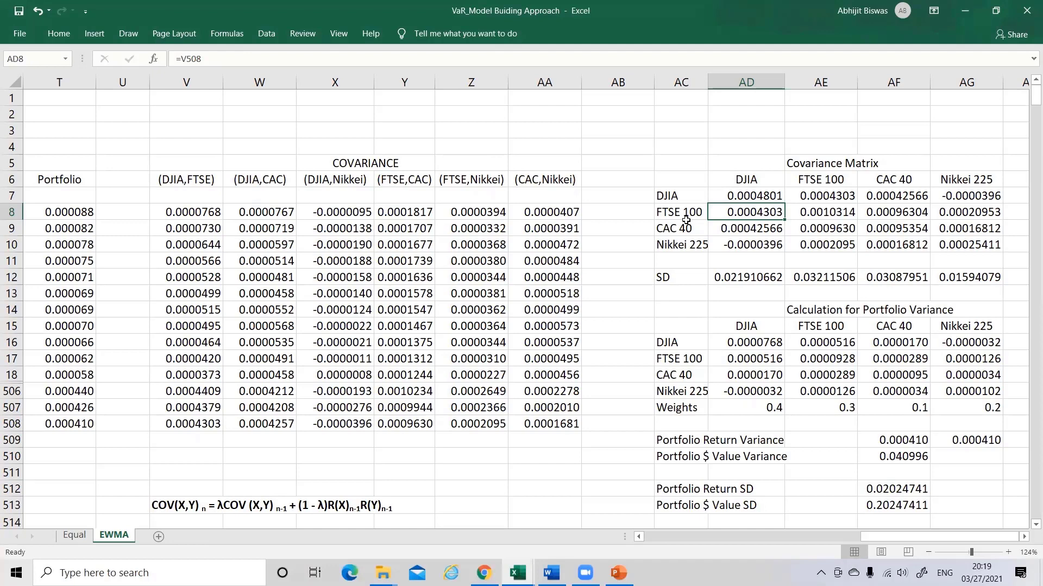
pyautogui.doubleClick(764, 215)
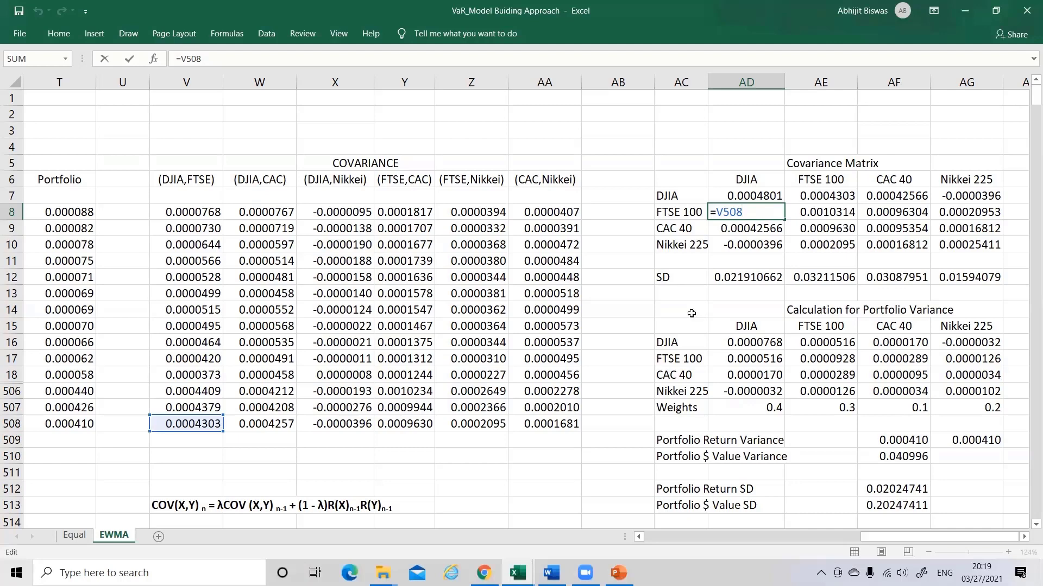
pyautogui.press('Return')
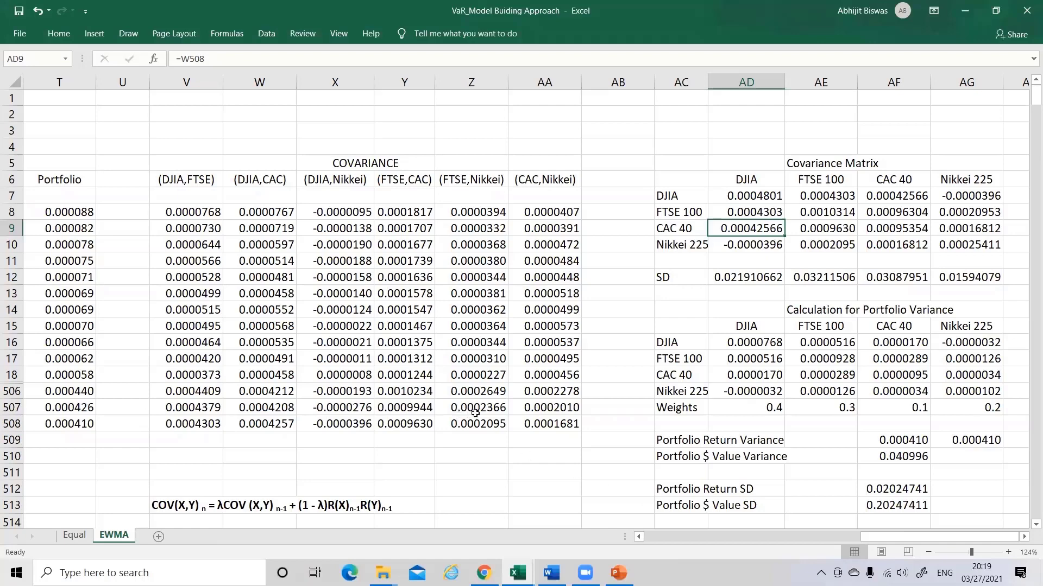
# Fill the six covariance formulas in V507:AA507 down into row 508.
pyautogui.hscroll(-1, 489, 412)
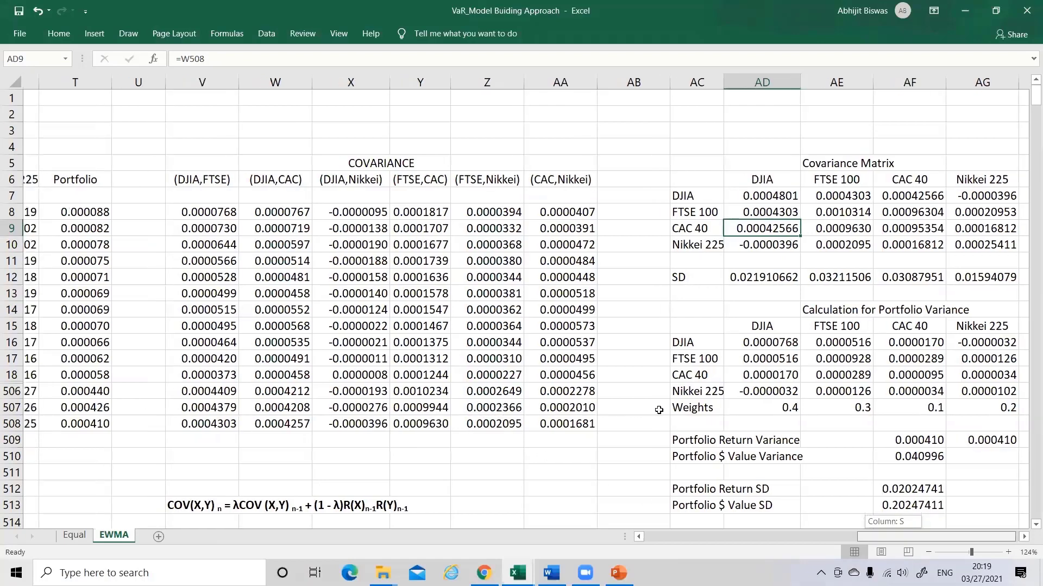
pyautogui.hscroll(-2, 689, 410)
pyautogui.hscroll(-2, 883, 407)
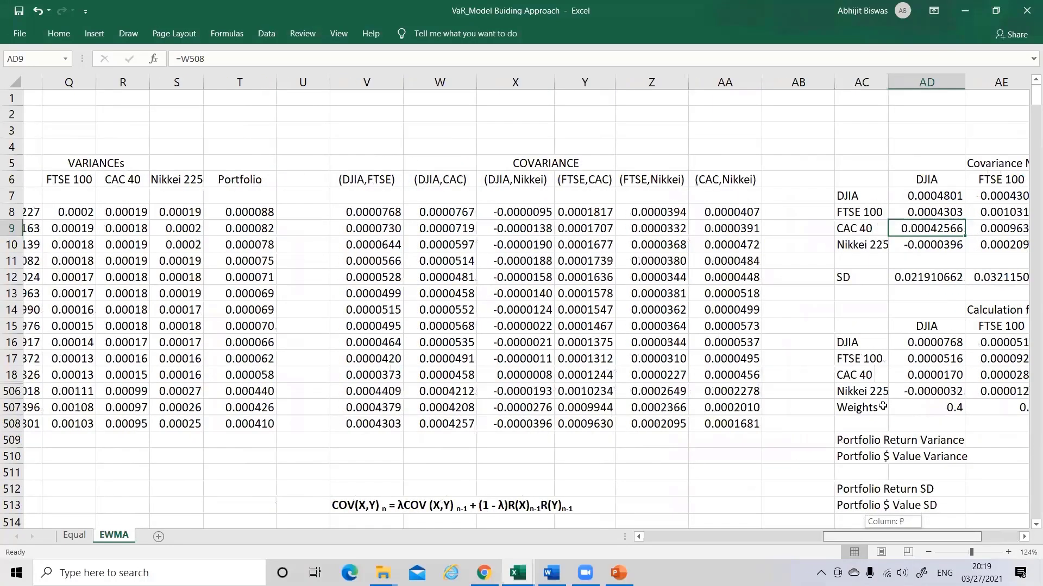
pyautogui.hscroll(-1, 882, 408)
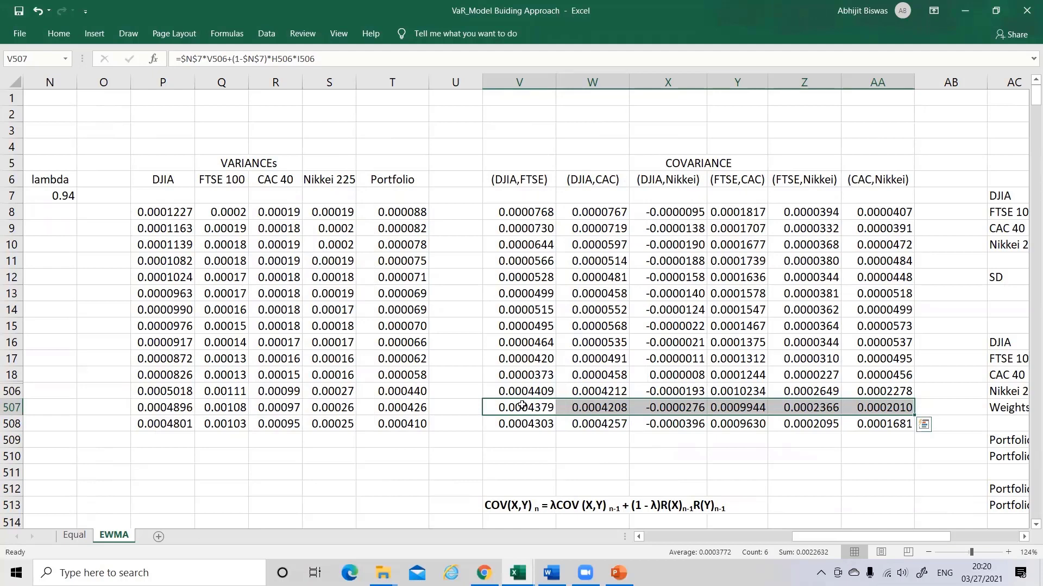
pyautogui.moveTo(521, 408); pyautogui.dragTo(873, 411)
pyautogui.moveTo(915, 415); pyautogui.dragTo(913, 432)
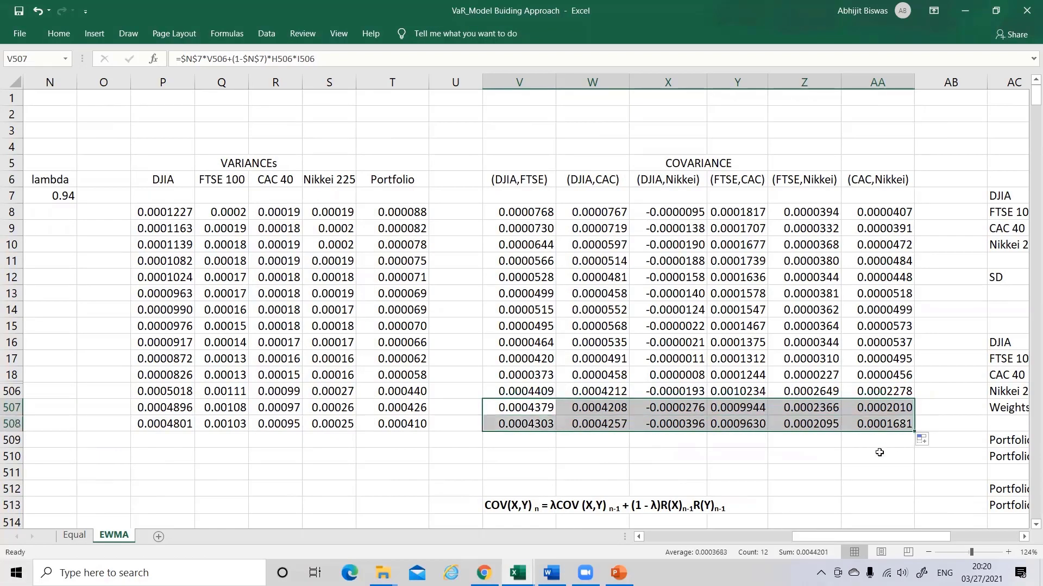
# Highlight the row 507 covariance formulas in V507:AA507 again to review the range to copy down.
pyautogui.click(518, 412)
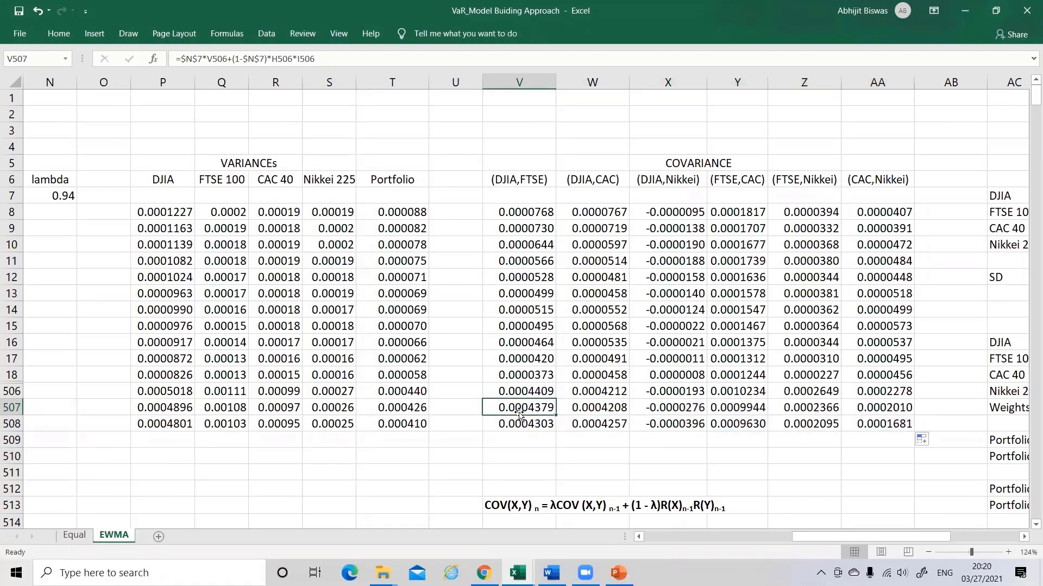
pyautogui.hotkey('shift', 'Right')
pyautogui.hotkey('shift', 'Right')
pyautogui.hotkey('shift', 'Right')
pyautogui.hotkey('shift', 'Right')
pyautogui.hotkey('shift', 'Right')
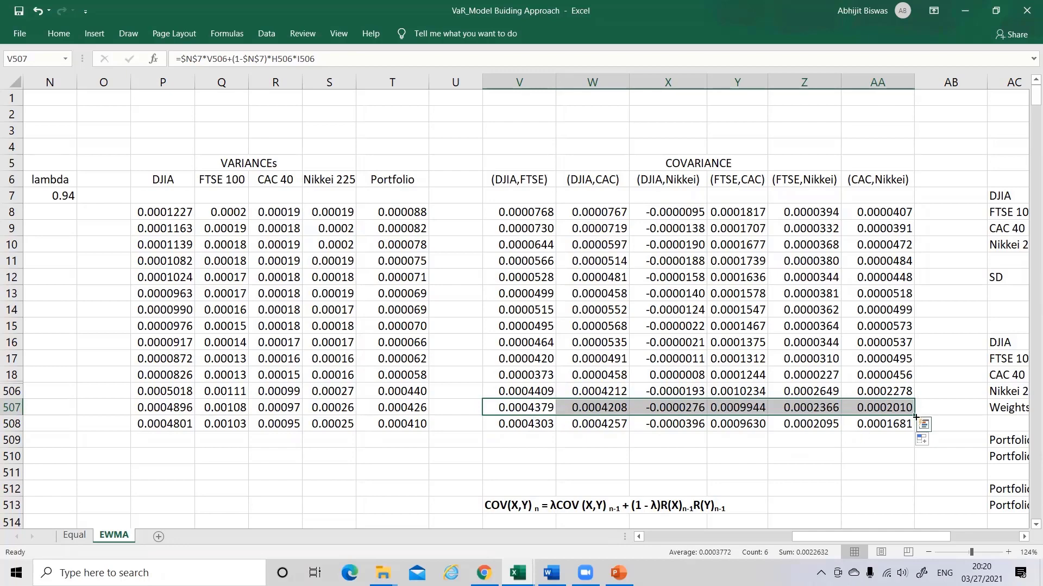
pyautogui.click(877, 440)
# Examine the DJIA–FTSE 100 covariance formula in AD8 and trace its reference in the covariance table.
pyautogui.click(1023, 536)
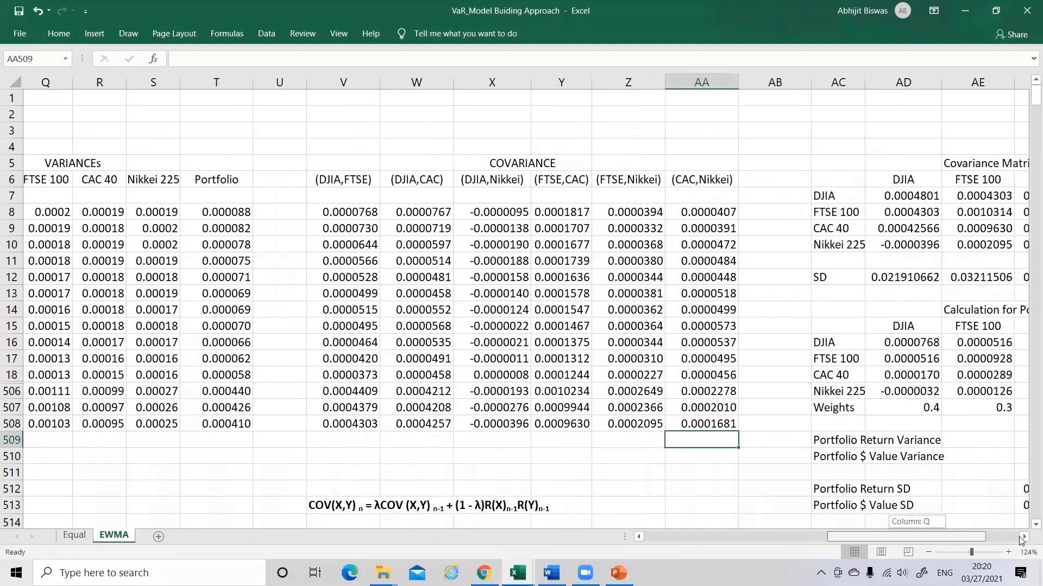
pyautogui.click(1023, 536)
pyautogui.click(1023, 536)
pyautogui.click(1023, 537)
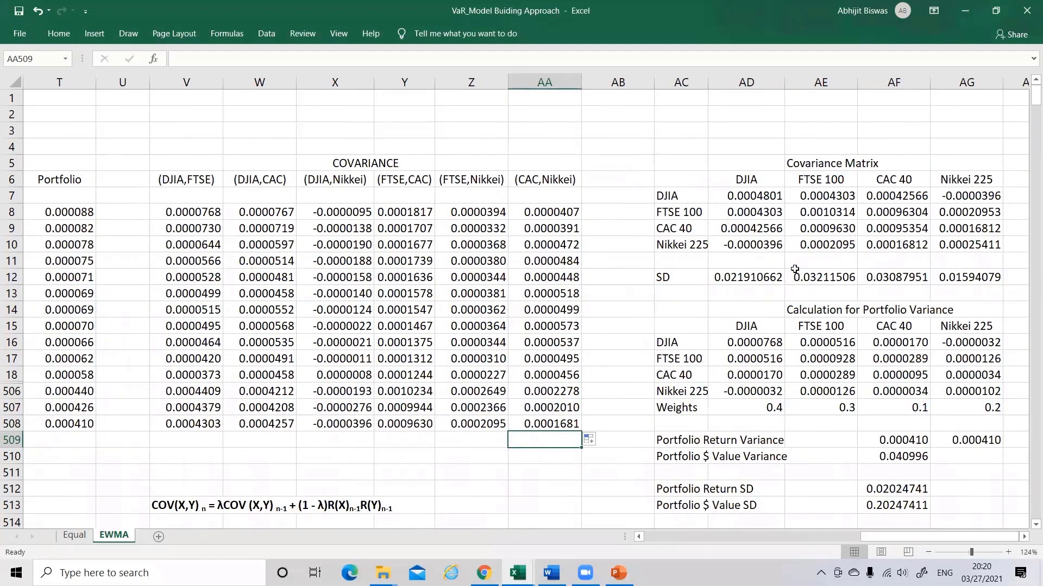
pyautogui.click(747, 212)
pyautogui.doubleClick(768, 217)
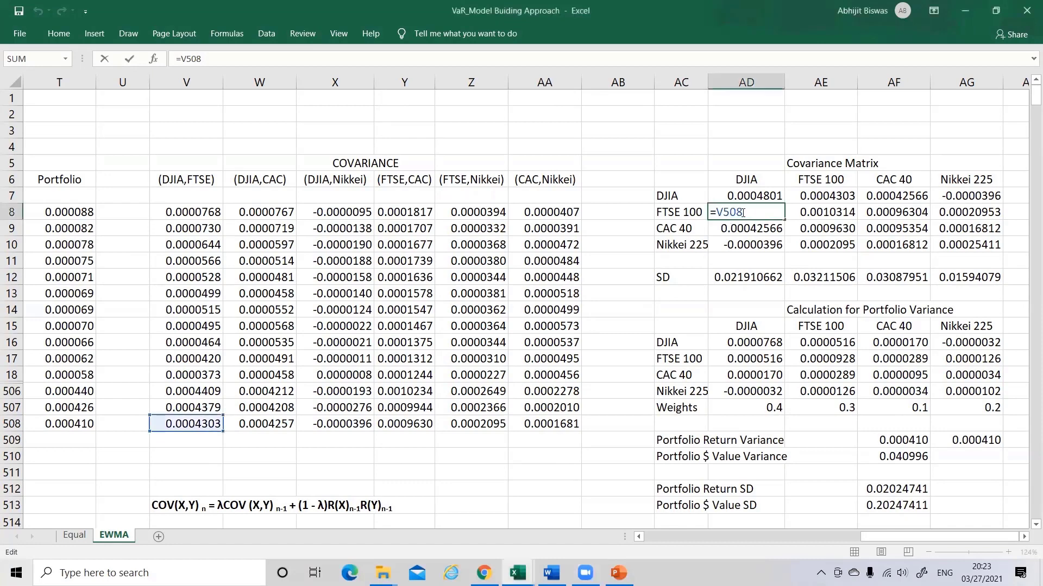
pyautogui.press('Return')
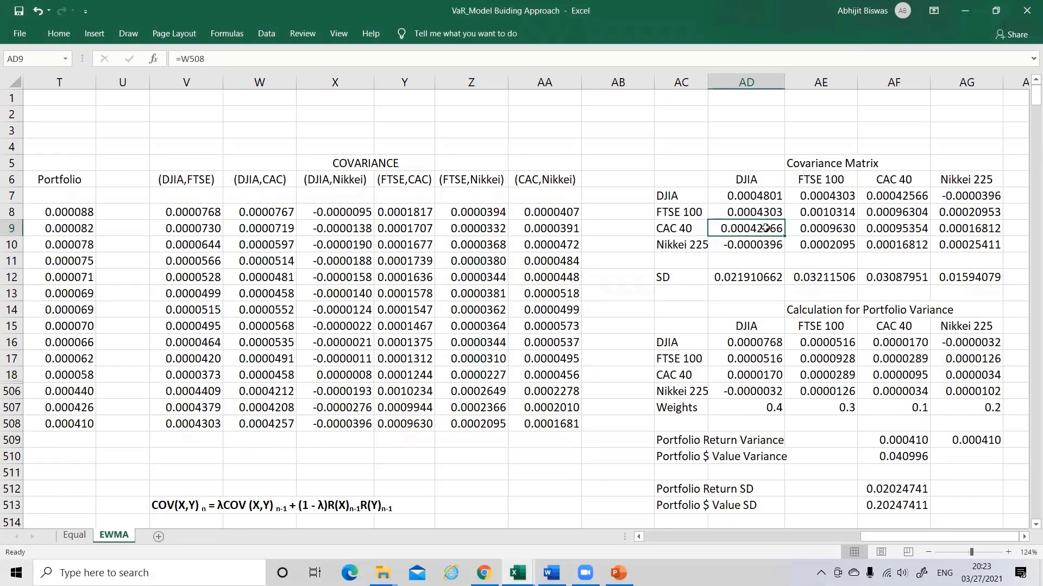
# Trace the DJIA–CAC 40 and DJIA–Nikkei 225 covariance references in AD9 and AD10 to the covariance table.
pyautogui.doubleClick(766, 228)
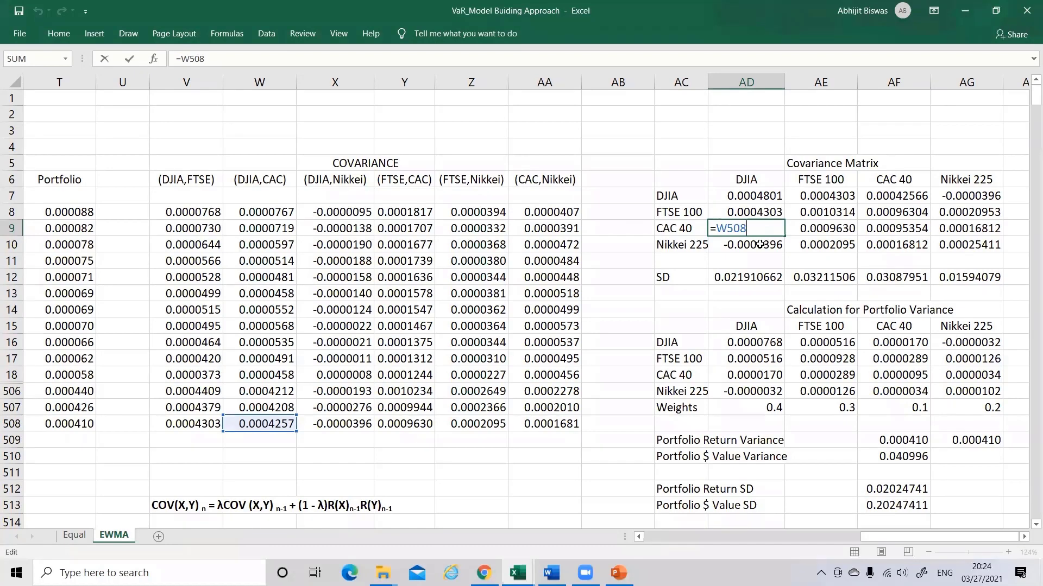
pyautogui.press('Return')
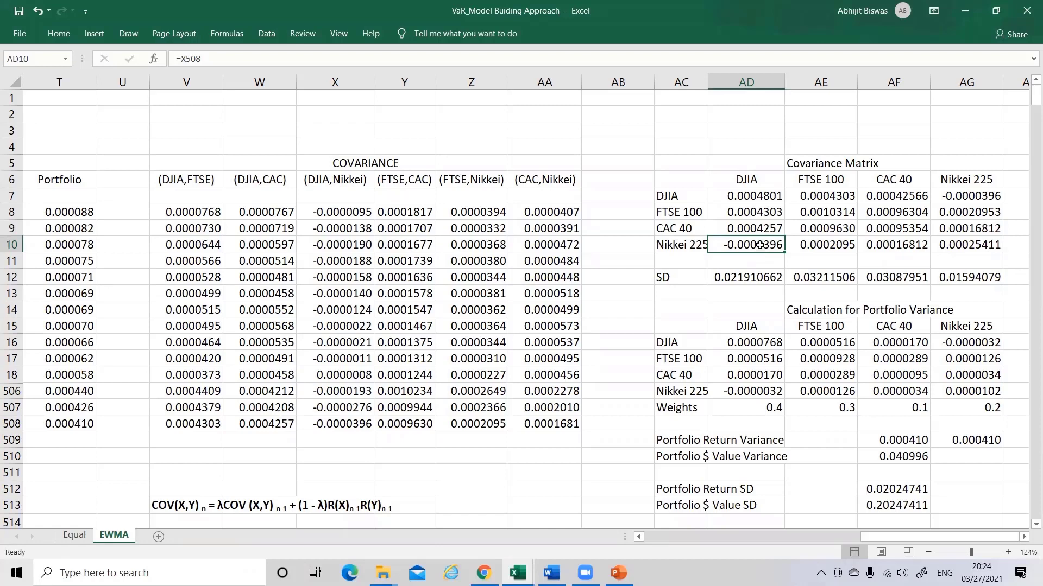
pyautogui.doubleClick(762, 247)
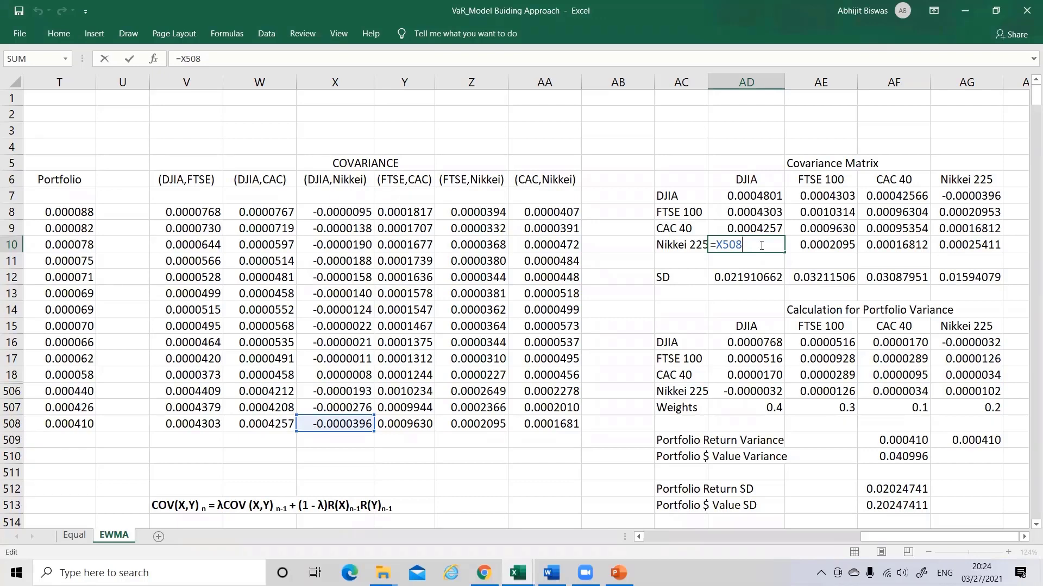
pyautogui.press('Return')
# Examine the formula in AE7 and trace its reference to the mirrored DJIA–FTSE 100 entry in the covariance matrix.
pyautogui.click(832, 200)
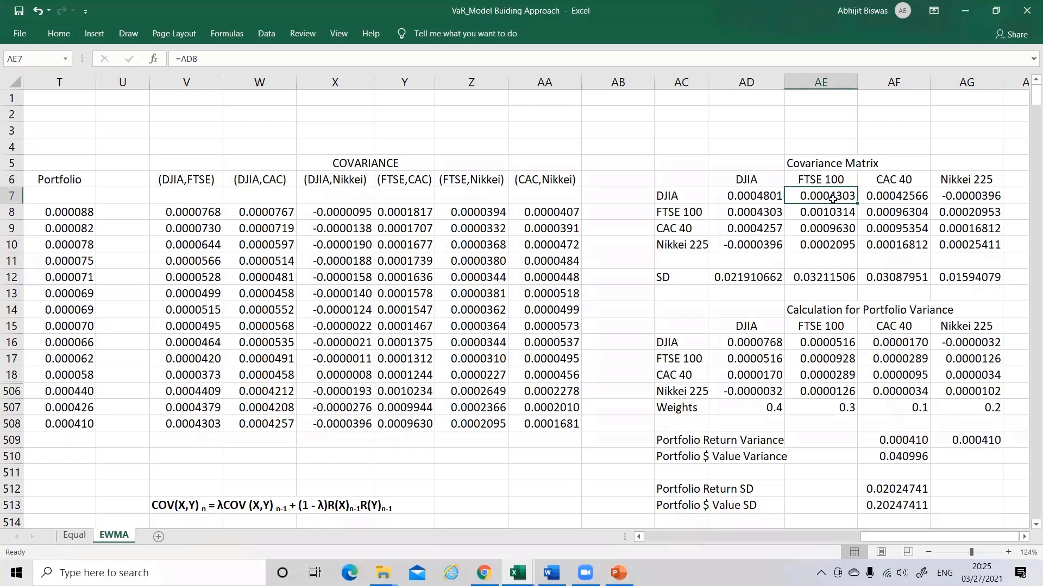
pyautogui.doubleClick(832, 199)
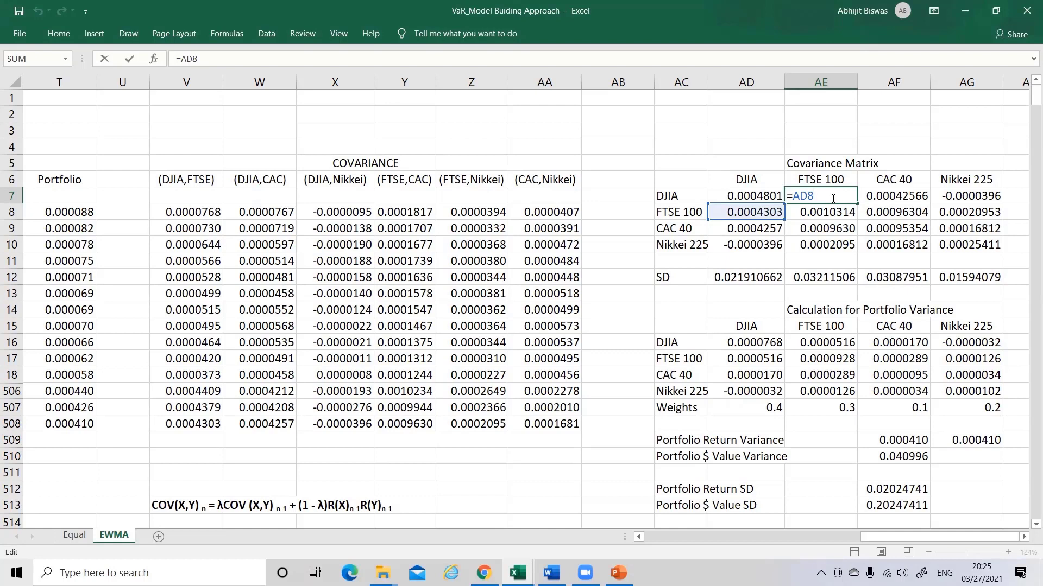
pyautogui.press('Return')
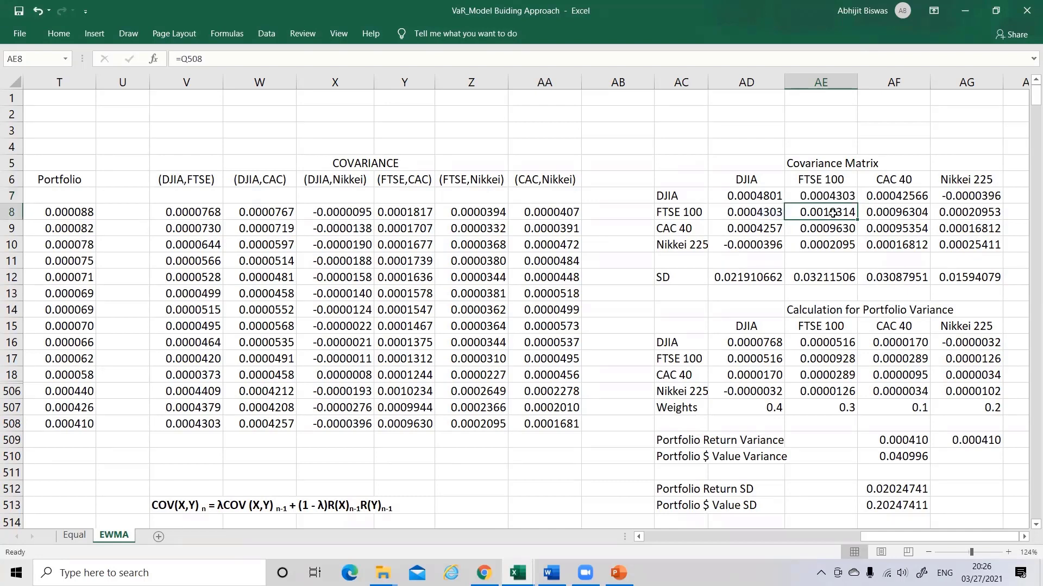
# Examine the FTSE 100 column formulas in AE8, AE9 and AE10 and trace their references to the row 508 variance and covariances.
pyautogui.doubleClick(833, 213)
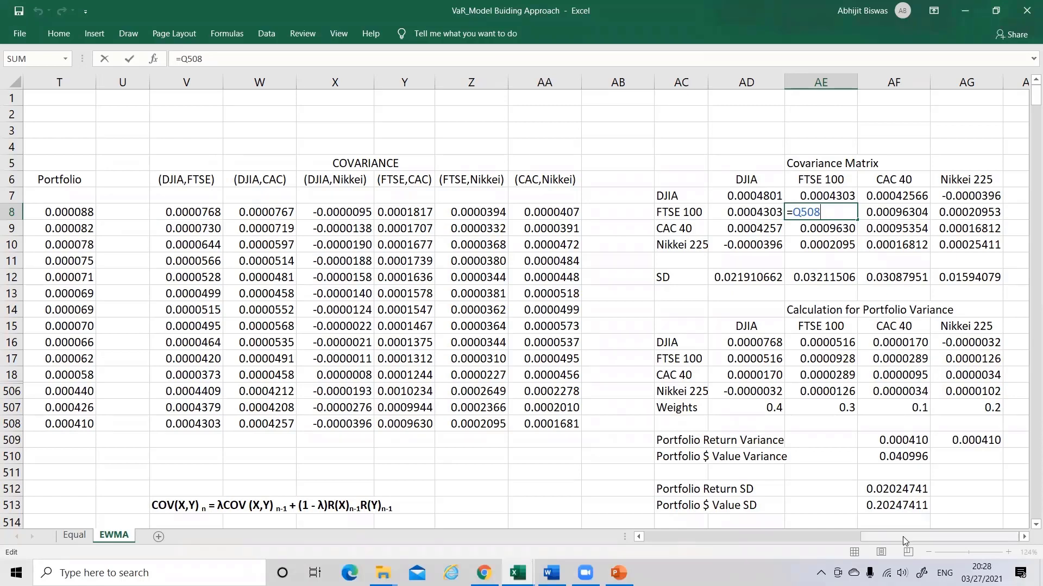
pyautogui.press('Return')
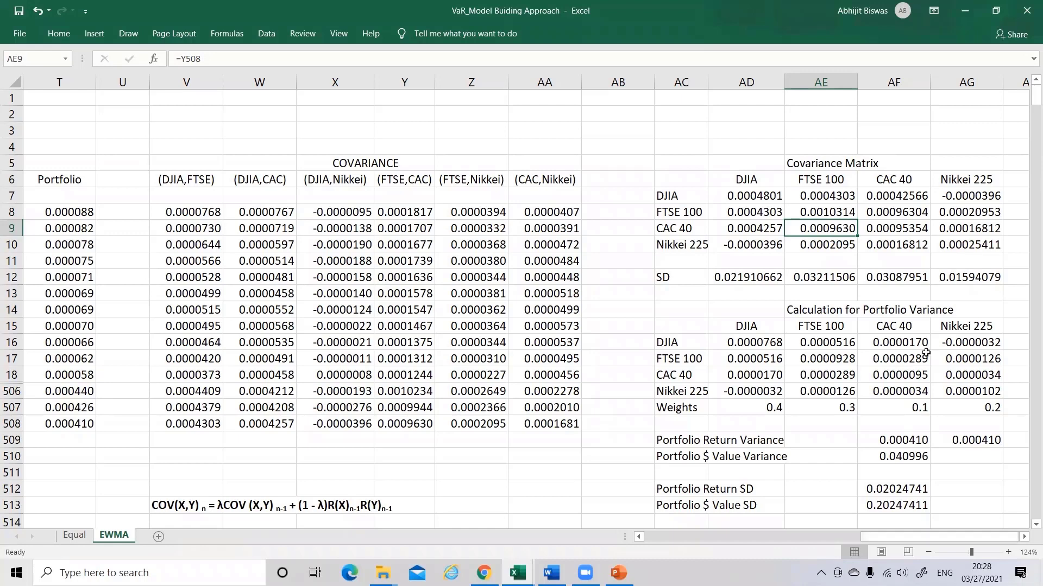
pyautogui.doubleClick(840, 232)
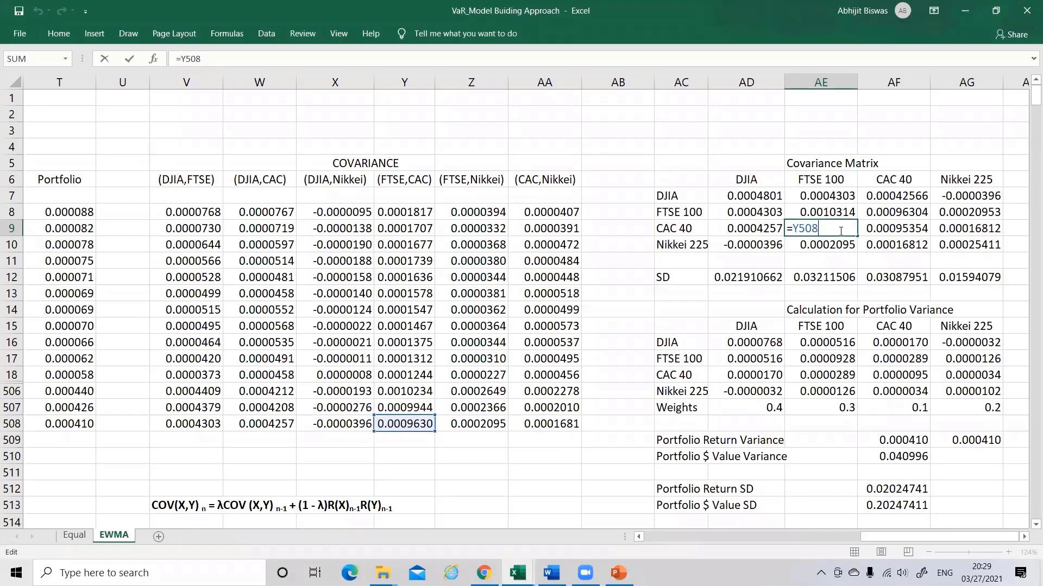
pyautogui.press('Return')
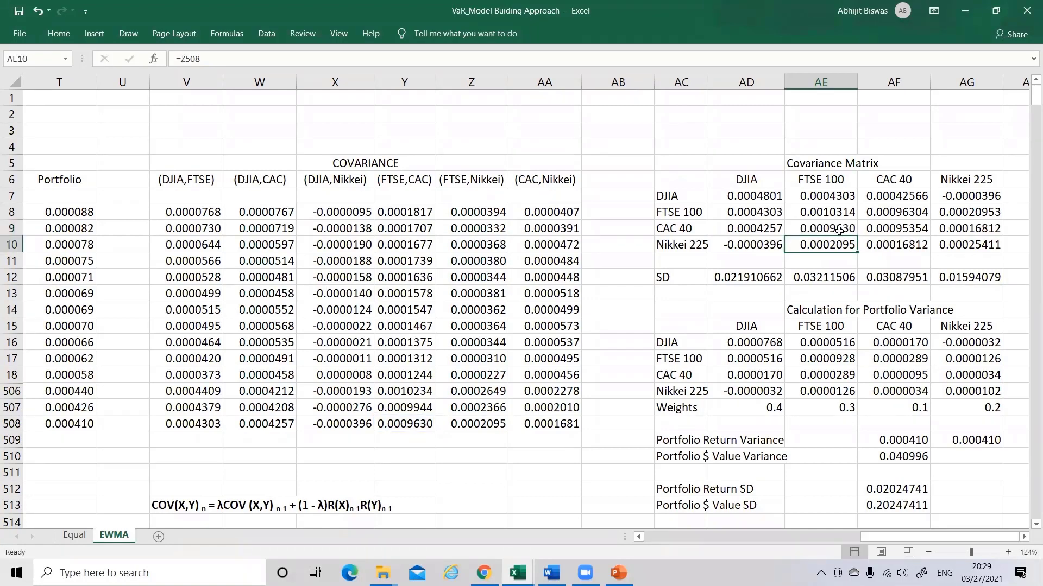
pyautogui.write('=Z508')
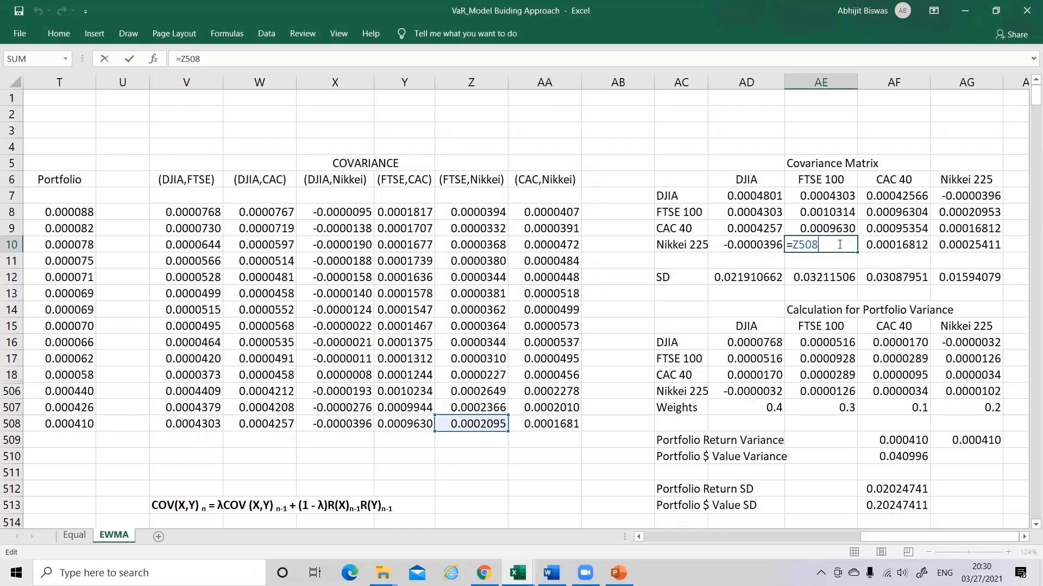
# Trace the CAC 40 column entries in AF7 and AF8 to their mirrored cells in the covariance matrix.
pyautogui.doubleClick(902, 196)
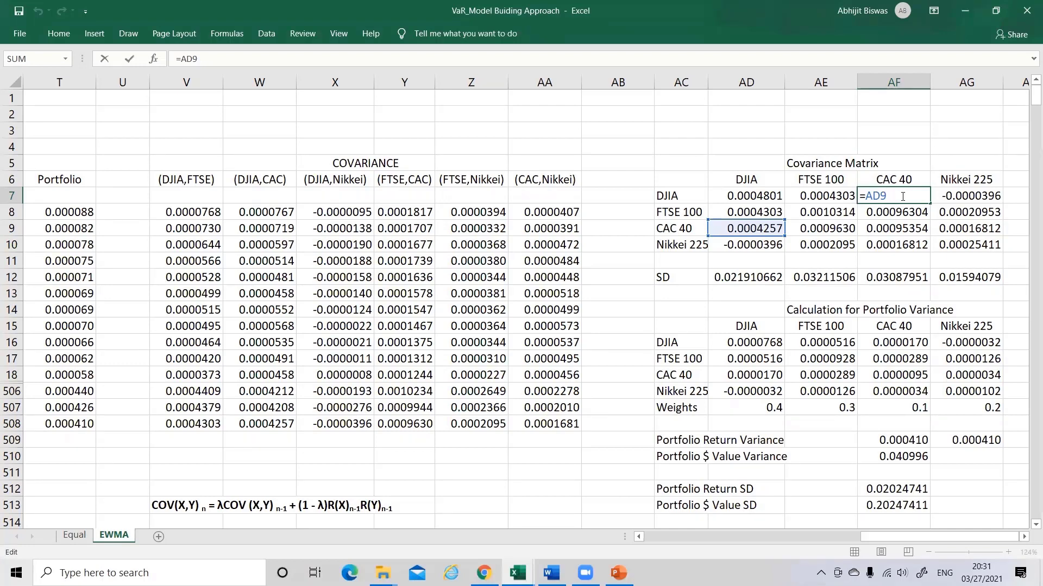
pyautogui.press('Return')
pyautogui.write('=AE9')
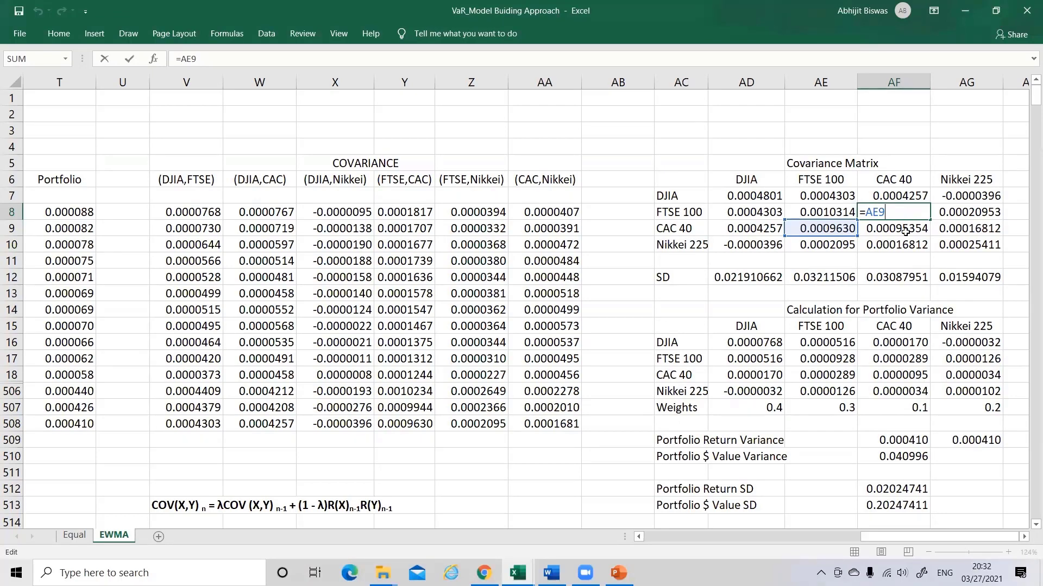
pyautogui.press('Return')
# Examine the CAC 40 variance formula in AF9 and trace the CAC 40–Nikkei 225 covariance reference in AF10.
pyautogui.doubleClick(905, 230)
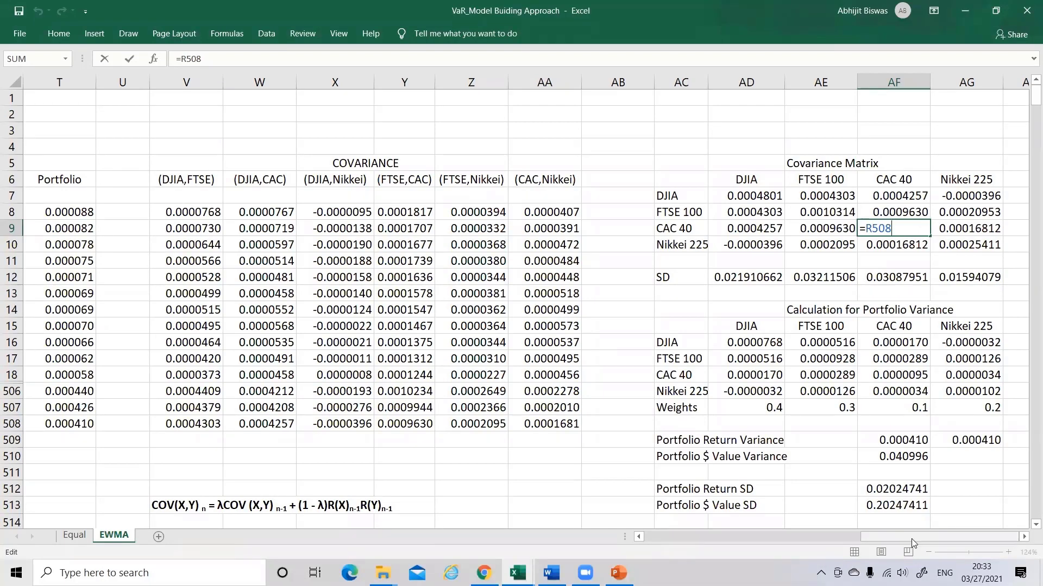
pyautogui.press('Return')
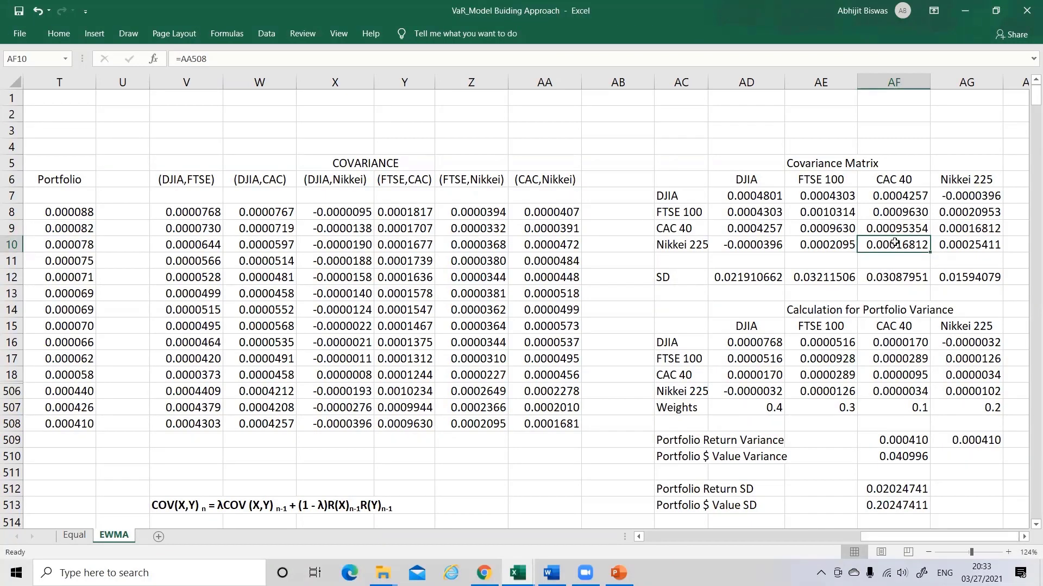
pyautogui.doubleClick(895, 244)
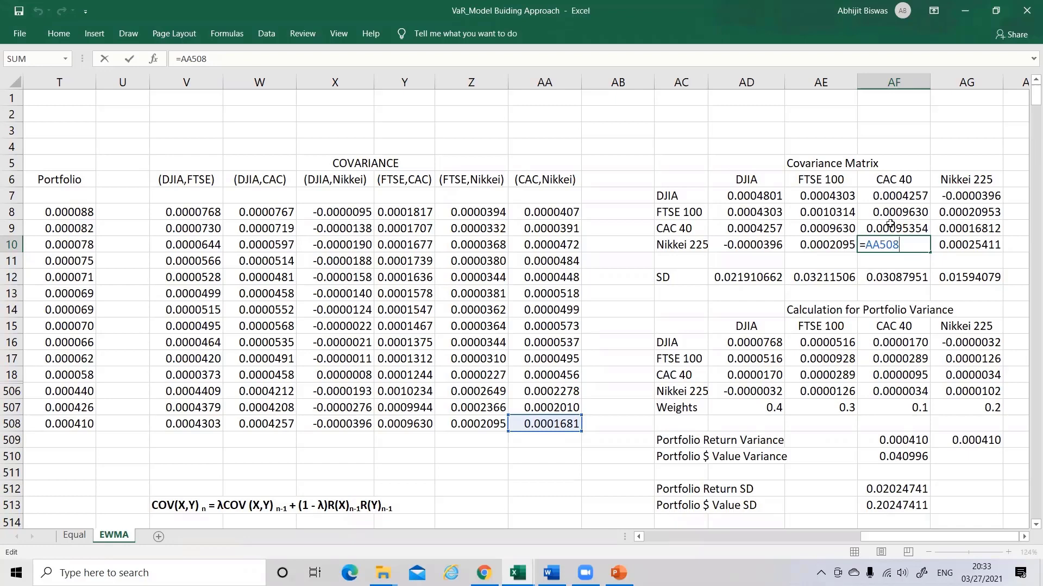
pyautogui.press('Return')
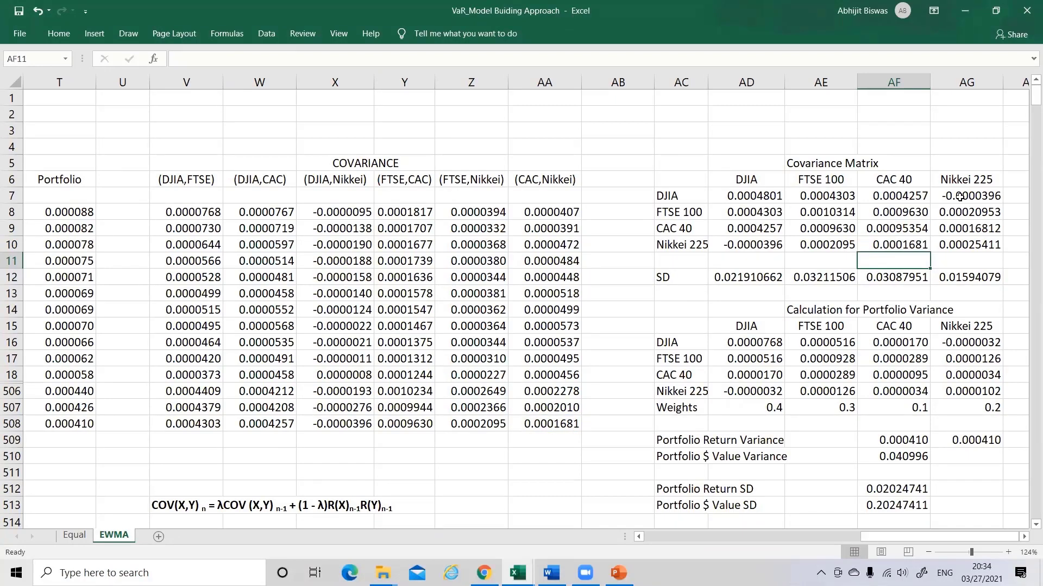
# Trace the Nikkei 225 column entries in AG7, AG8 and AG9 to their mirrored cells in the covariance matrix.
pyautogui.doubleClick(959, 197)
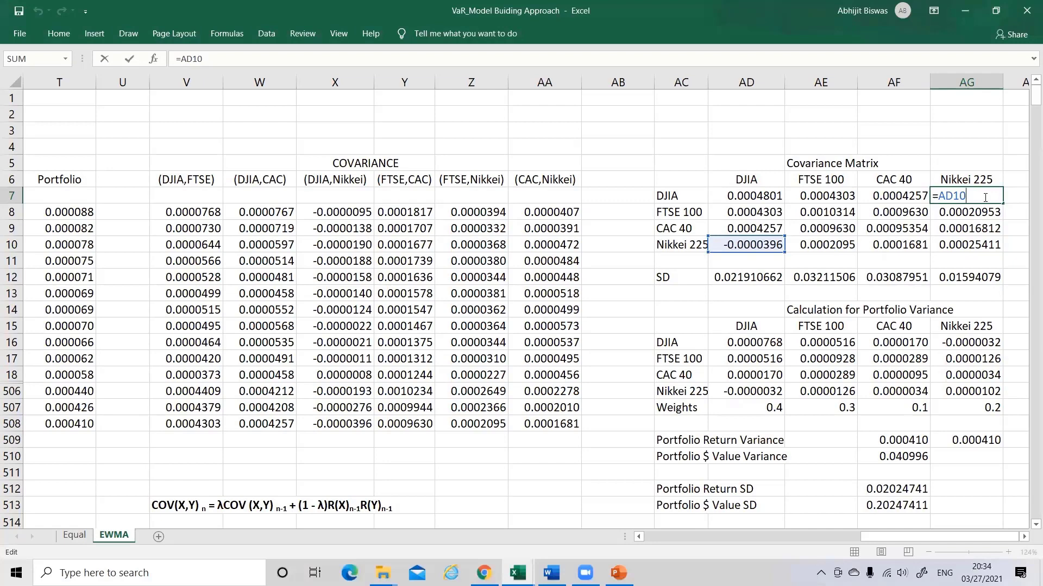
pyautogui.press('Return')
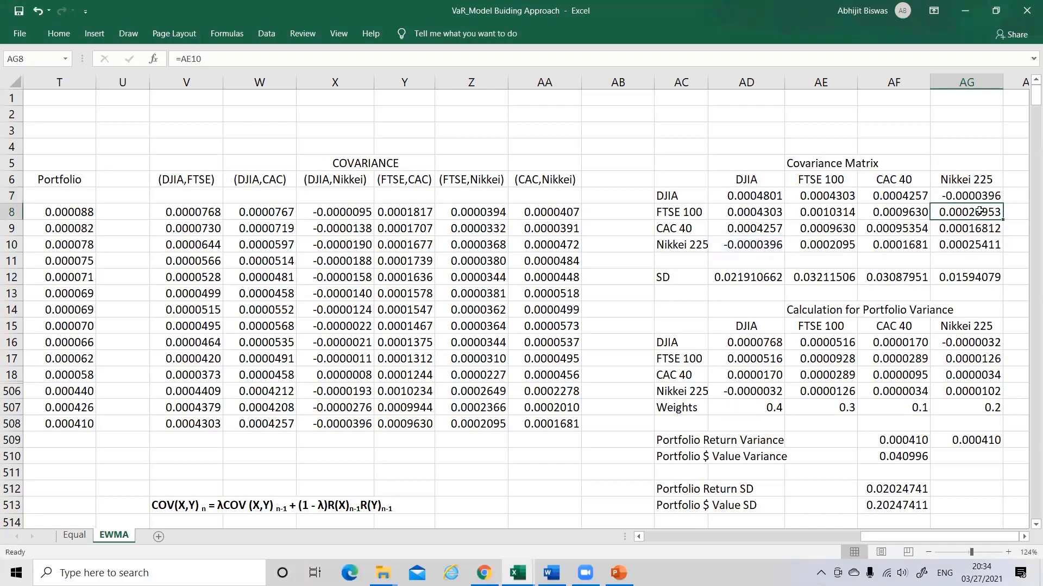
pyautogui.doubleClick(979, 211)
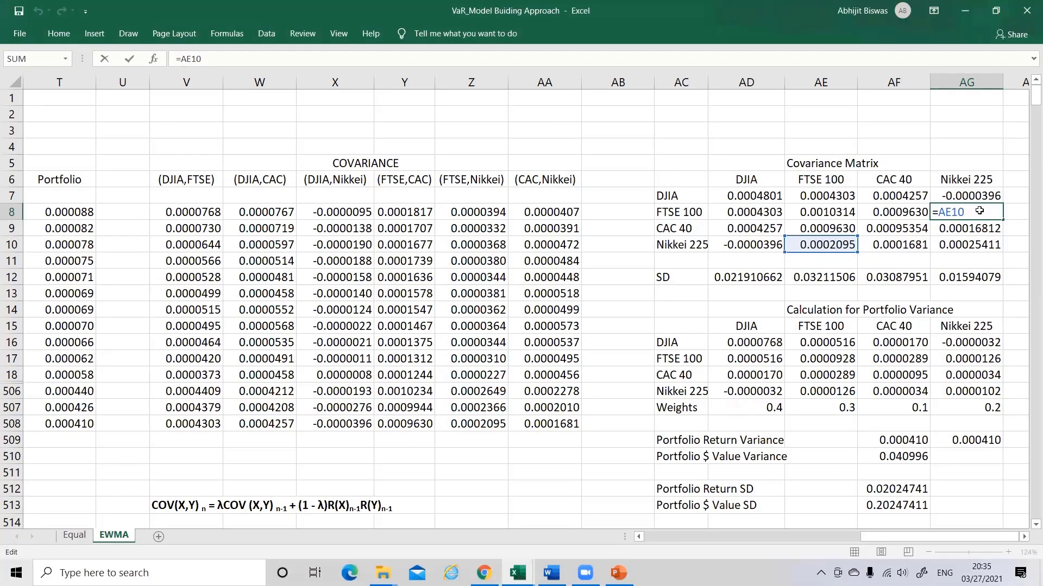
pyautogui.press('Return')
pyautogui.doubleClick(974, 228)
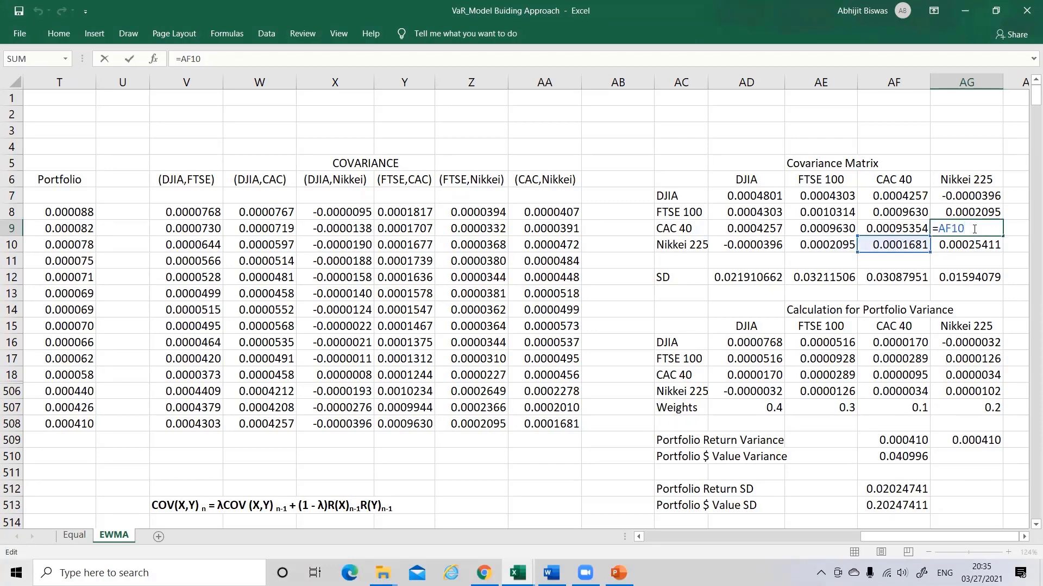
pyautogui.press('Return')
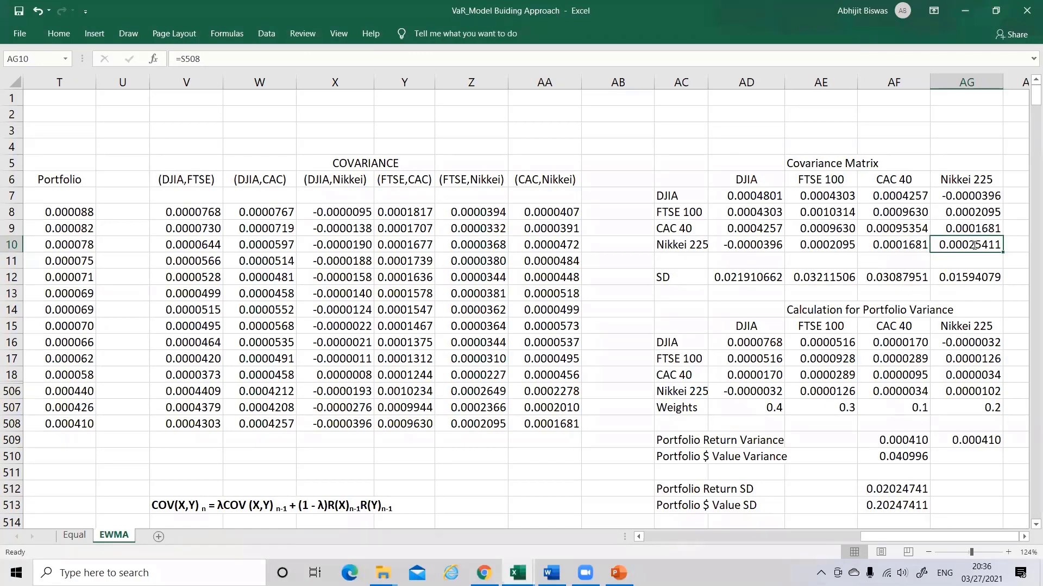
# Examine the Nikkei 225 variance formula in AG10 and trace its reference to the last row of the variances table.
pyautogui.doubleClick(975, 245)
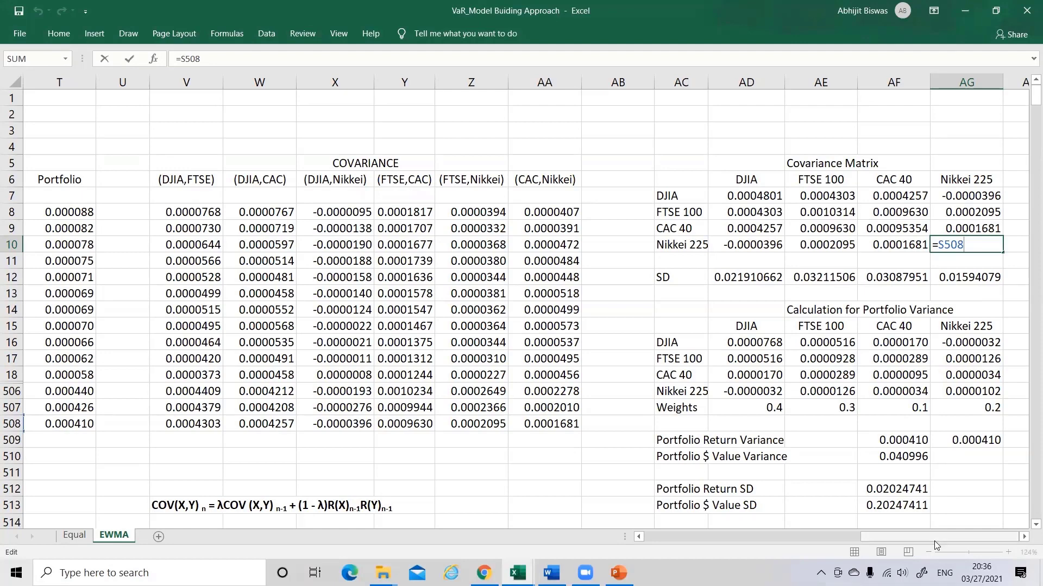
pyautogui.moveTo(934, 541); pyautogui.dragTo(915, 541)
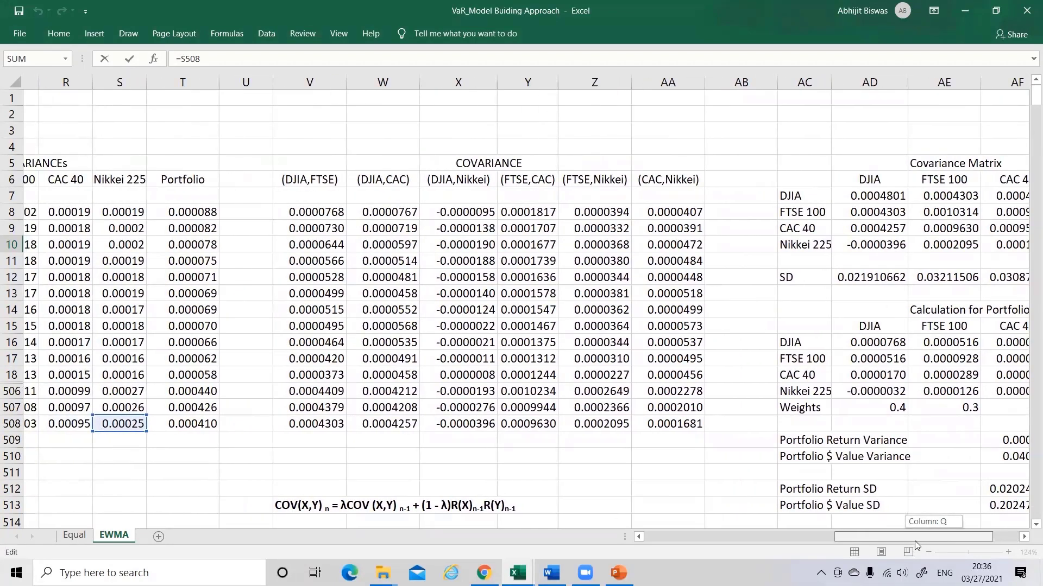
pyautogui.press('Return')
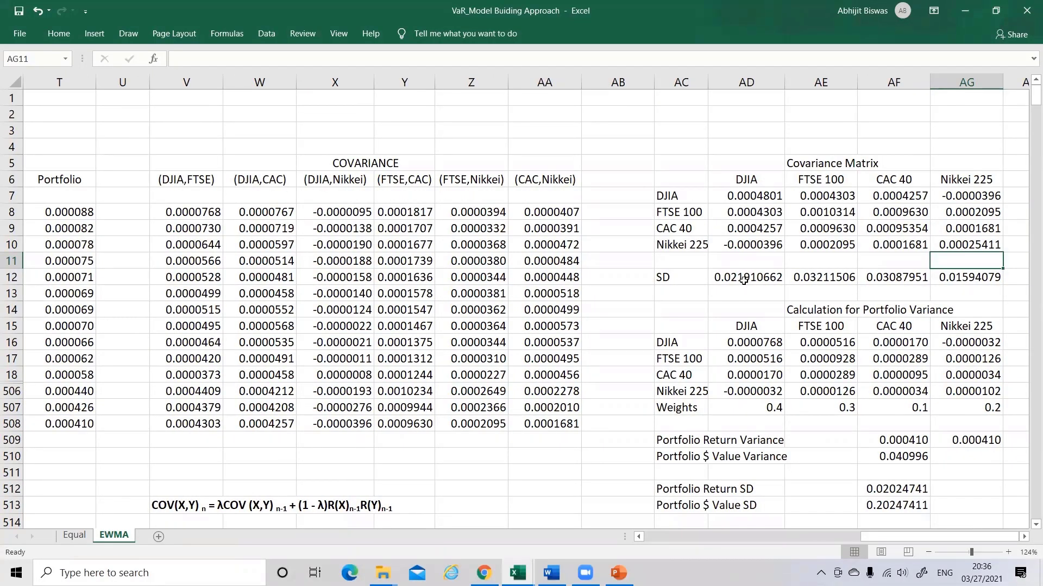
# Examine the square-root formulas for the four index standard deviations in AD12:AG12 and trace each to its diagonal variance.
pyautogui.doubleClick(743, 278)
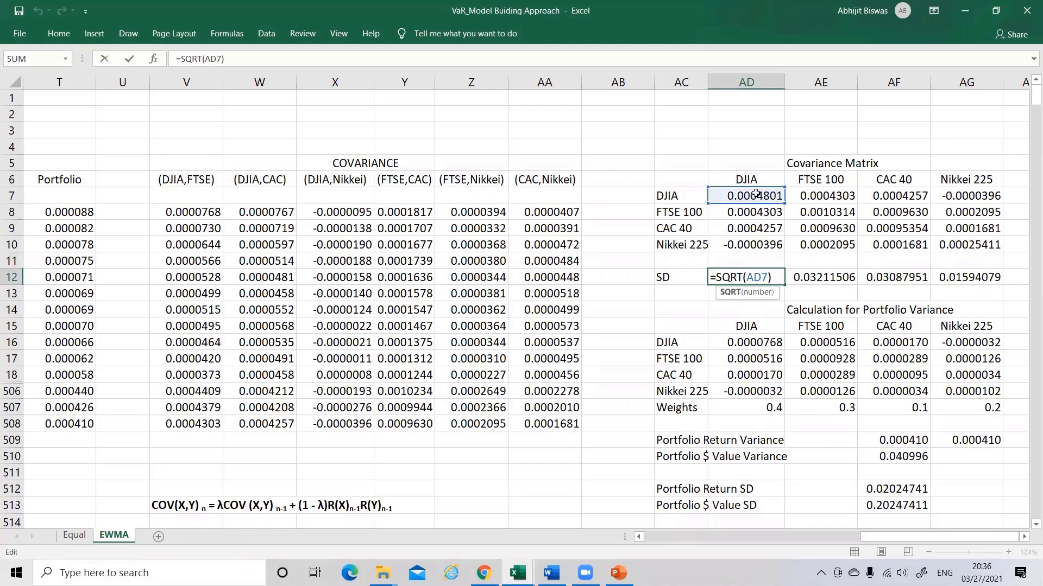
pyautogui.doubleClick(841, 278)
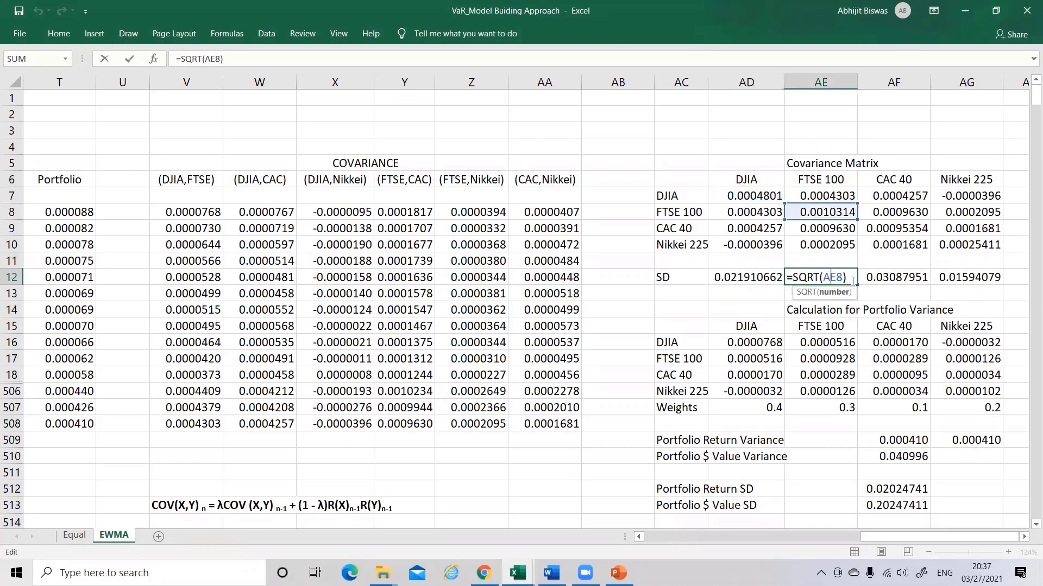
pyautogui.click(849, 280)
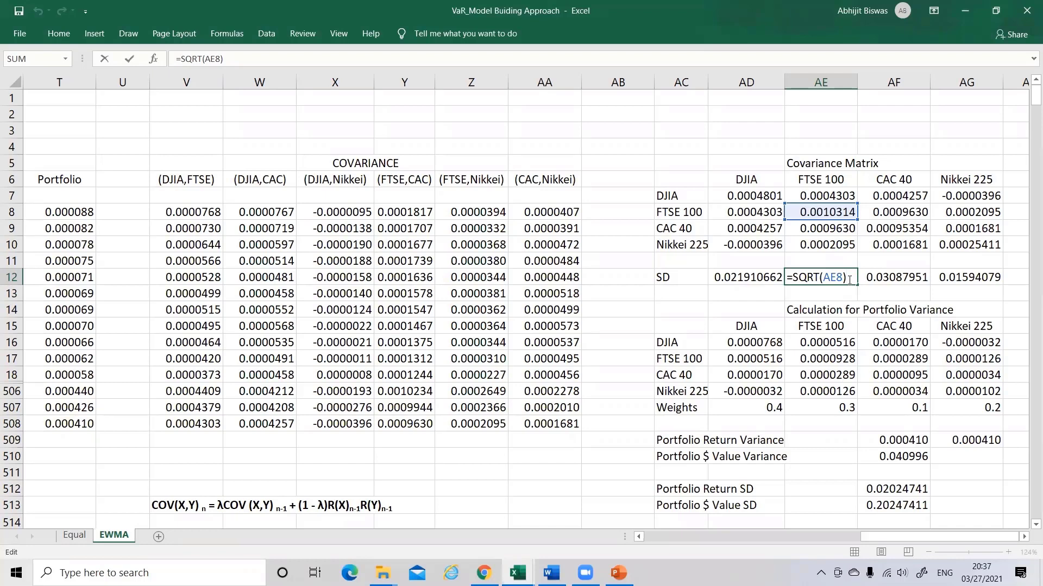
pyautogui.press('Return')
pyautogui.doubleClick(896, 278)
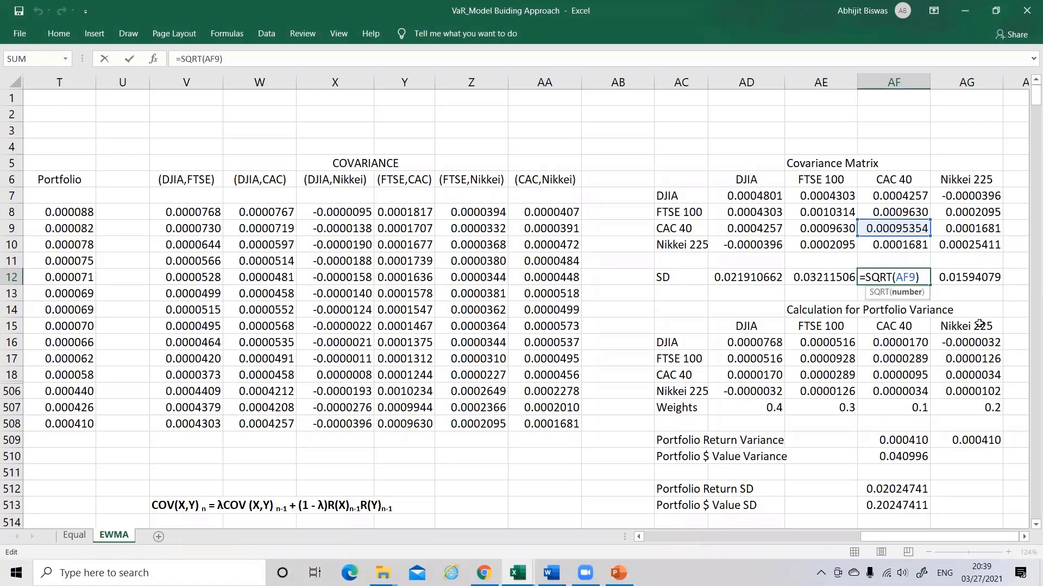
pyautogui.press('Tab')
pyautogui.press('F2')
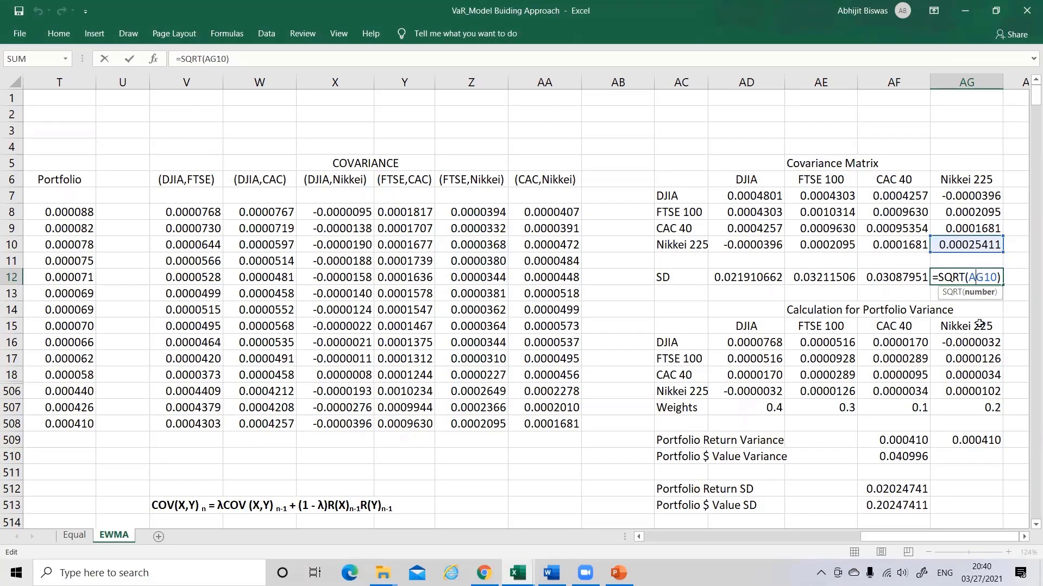
pyautogui.press('Return')
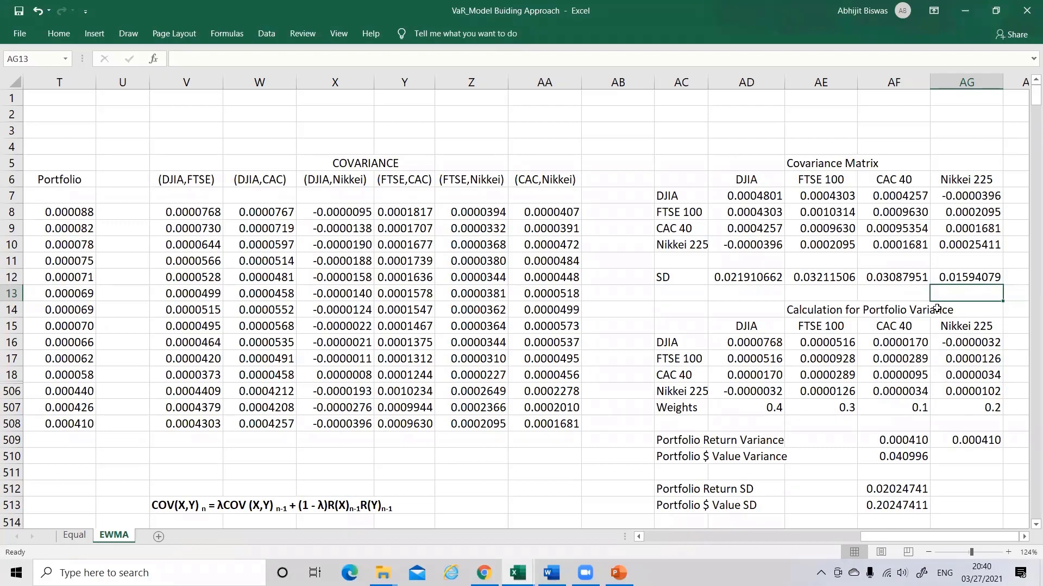
# Handwrite the portfolio variance formula σp² = ΣΣ wi wj cov(i,j) in red ink above the covariance table.
pyautogui.click(706, 59)
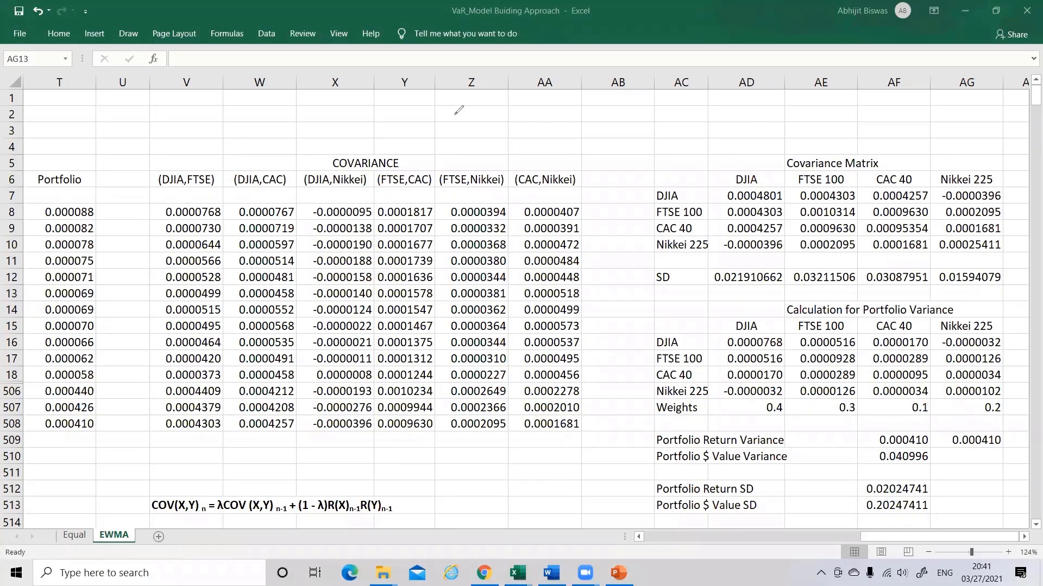
pyautogui.moveTo(450, 120)
pyautogui.mouseDown()
pyautogui.moveTo(482, 109)
pyautogui.moveTo(466, 133)
pyautogui.moveTo(523, 107)
pyautogui.moveTo(542, 125)
pyautogui.moveTo(600, 110)
pyautogui.moveTo(603, 120)
pyautogui.moveTo(622, 110)
pyautogui.moveTo(626, 122)
pyautogui.mouseUp()
pyautogui.click(602, 111)
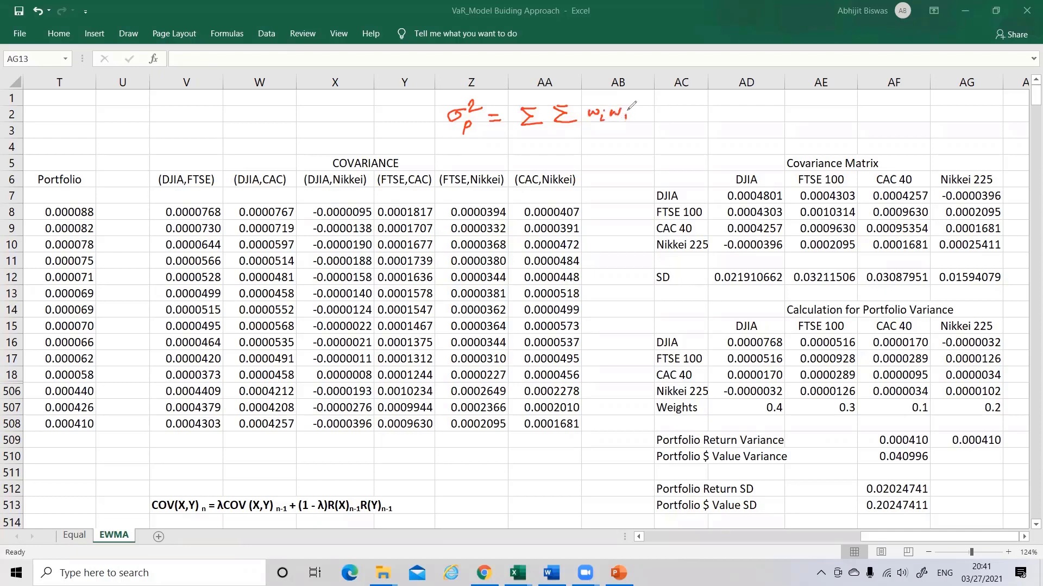
pyautogui.click(626, 104)
pyautogui.moveTo(634, 112); pyautogui.dragTo(651, 110)
pyautogui.moveTo(655, 109); pyautogui.dragTo(704, 116)
# Add the summation limits i=1 to n and j=1 to n to the two sigmas of the handwritten formula.
pyautogui.moveTo(517, 131); pyautogui.dragTo(537, 139)
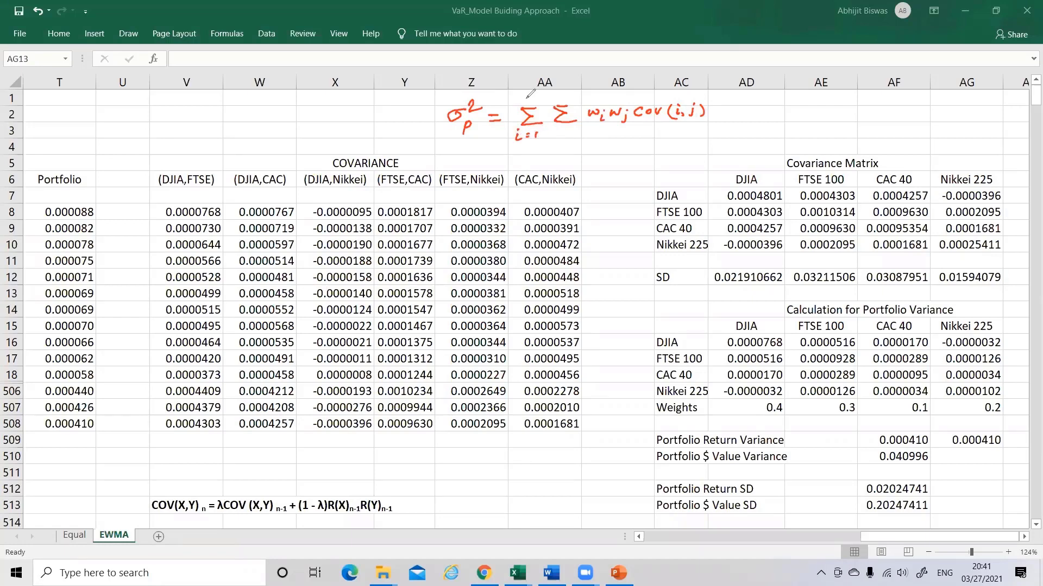
pyautogui.moveTo(524, 103)
pyautogui.mouseDown()
pyautogui.moveTo(536, 103)
pyautogui.moveTo(555, 139)
pyautogui.moveTo(572, 136)
pyautogui.mouseUp()
pyautogui.click(560, 130)
pyautogui.moveTo(580, 131); pyautogui.dragTo(579, 138)
pyautogui.moveTo(559, 98); pyautogui.dragTo(567, 102)
# Examine the DJIA–DJIA portfolio variance term in AD16 and trace its weight and variance references.
pyautogui.click(758, 342)
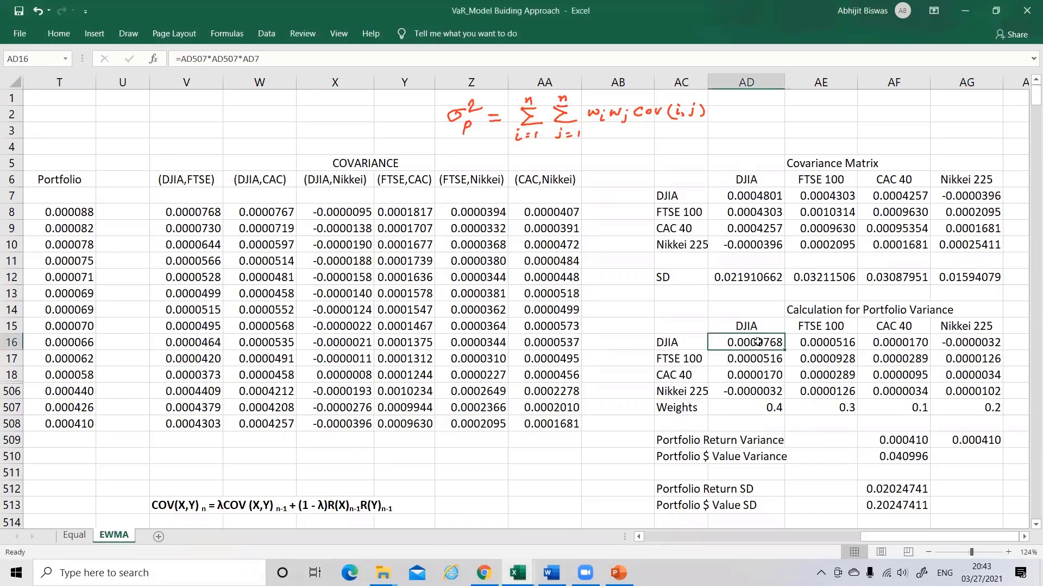
pyautogui.doubleClick(758, 342)
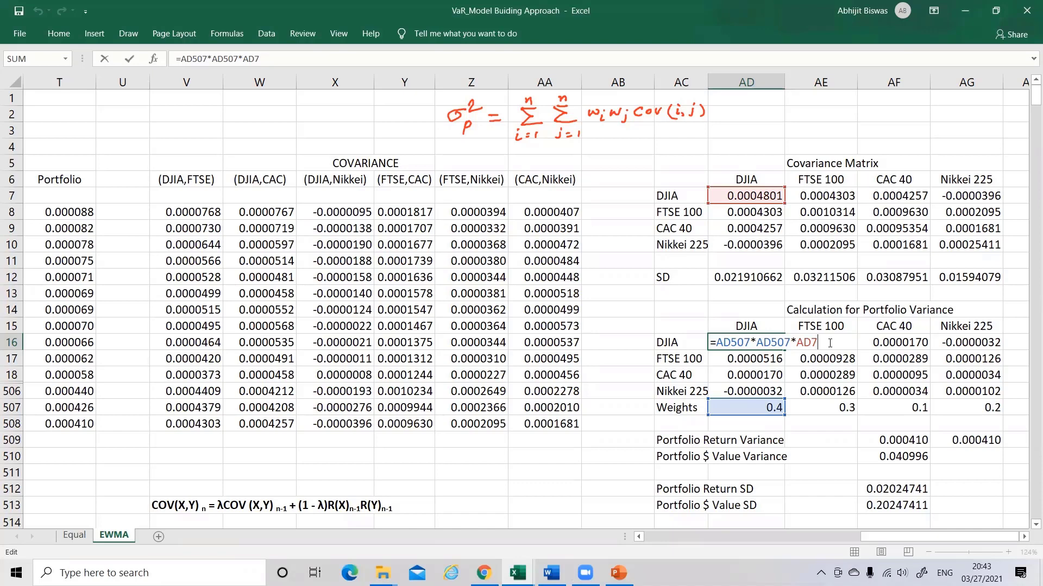
pyautogui.press('Return')
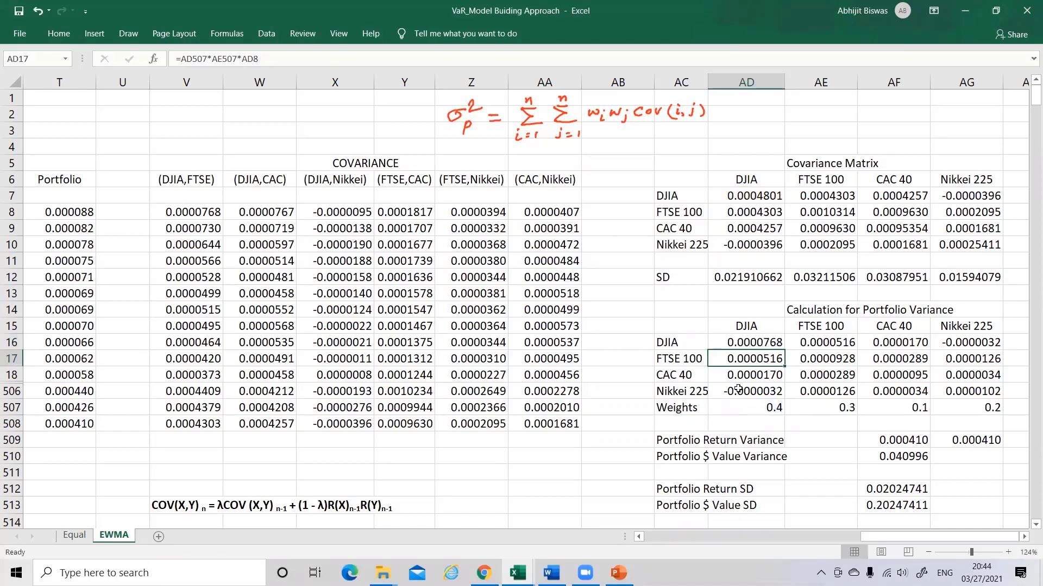
# Examine the remaining DJIA column terms in AD17, AD18 and AD506 and trace their weight and covariance references.
pyautogui.doubleClick(750, 358)
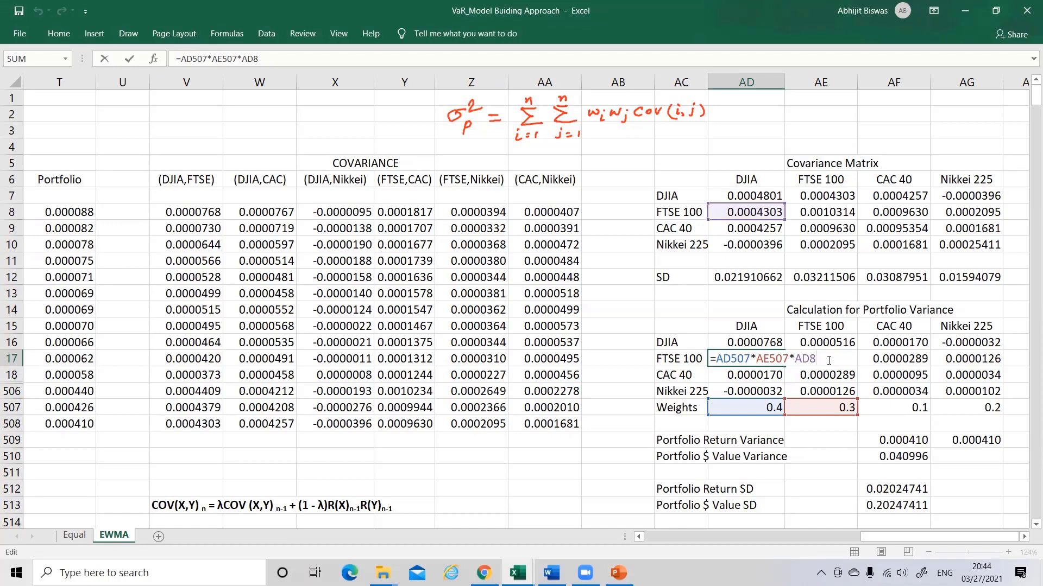
pyautogui.press('Return')
pyautogui.doubleClick(761, 375)
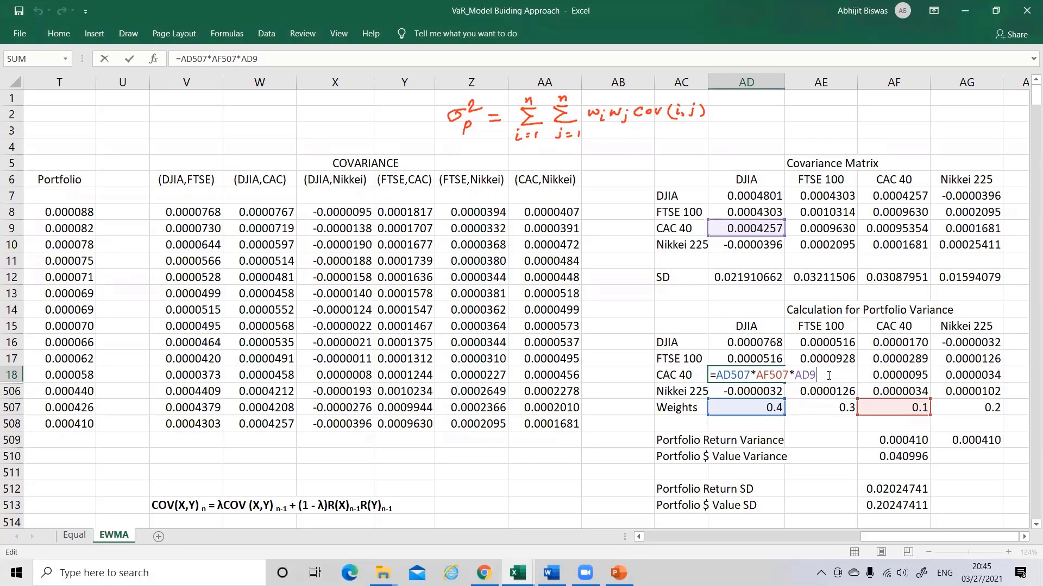
pyautogui.press('Return')
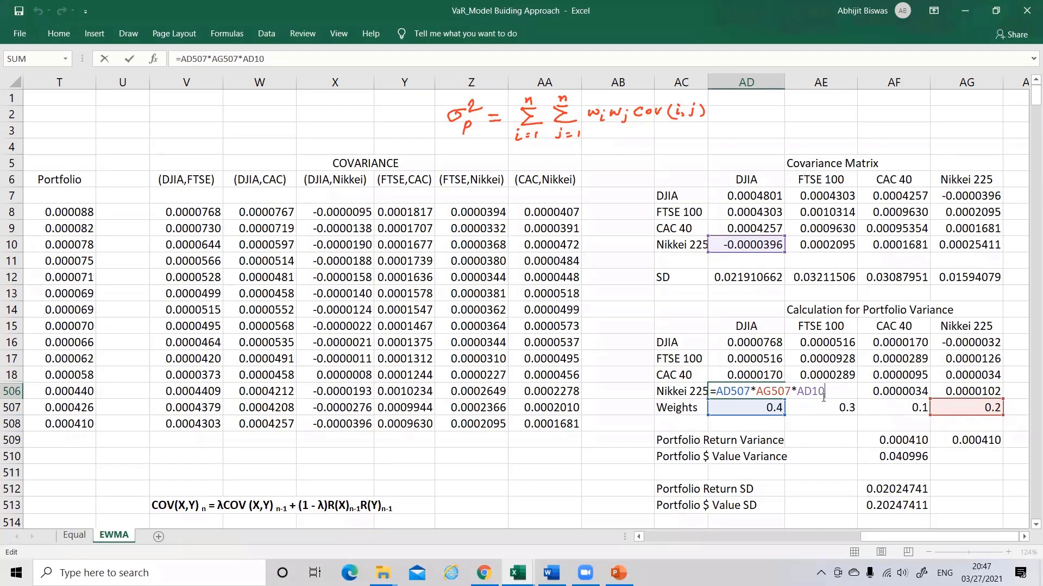
pyautogui.press('Return')
# Examine the FTSE 100 column portfolio variance terms in AE16, AE17, AE18 and AE506 and trace their cell references.
pyautogui.click(822, 342)
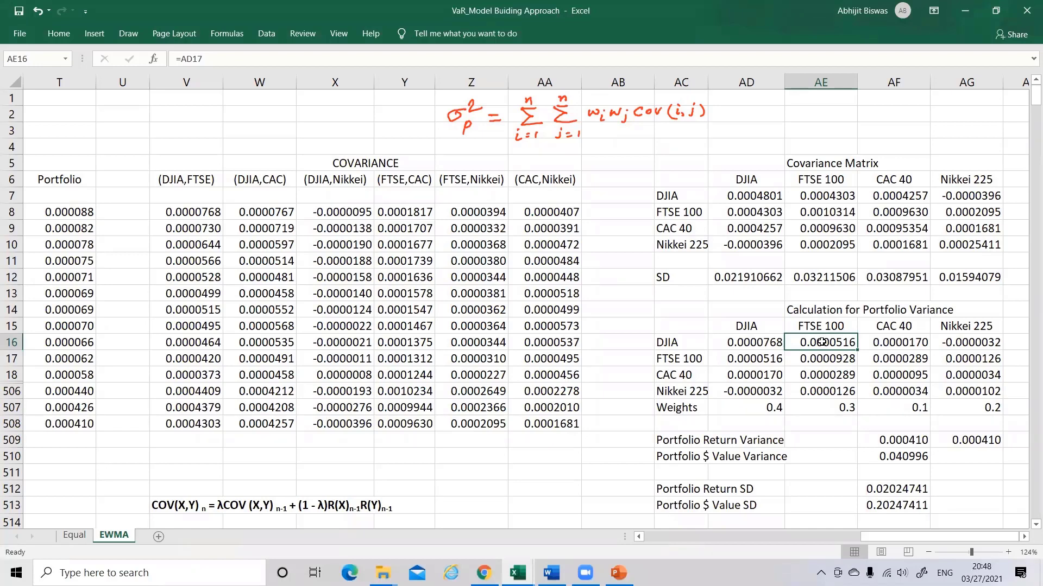
pyautogui.doubleClick(822, 342)
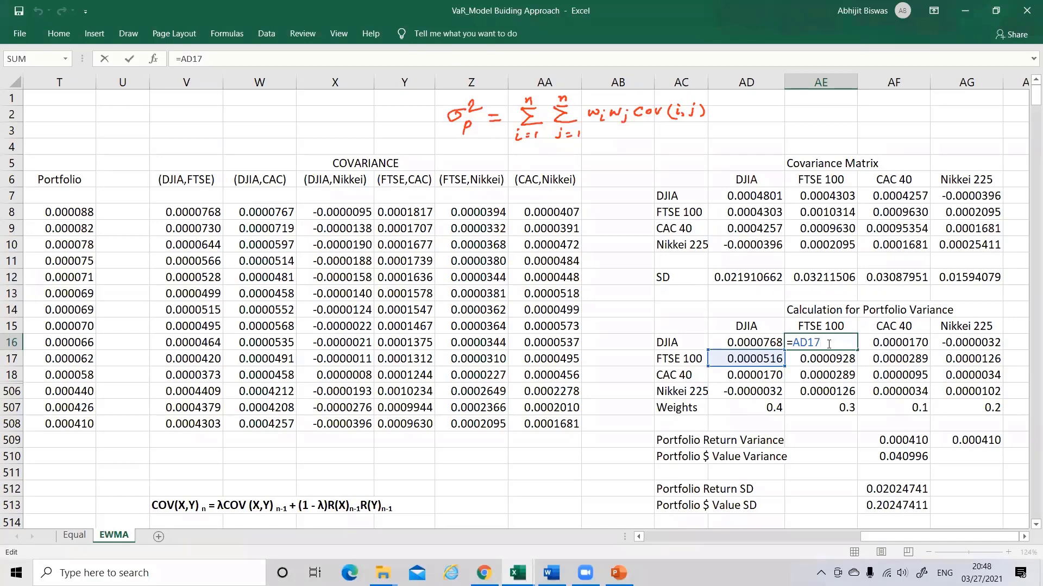
pyautogui.press('Return')
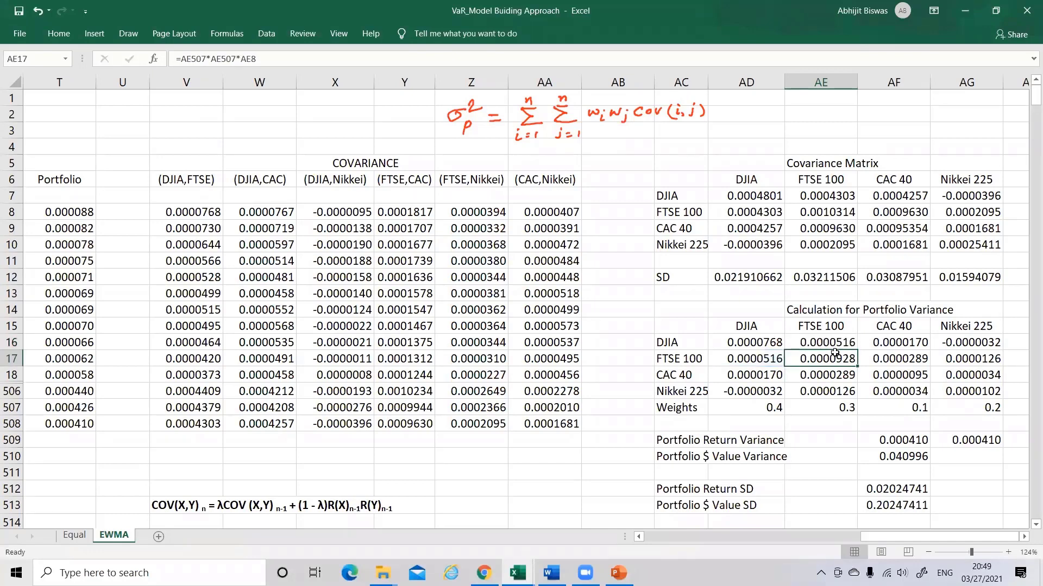
pyautogui.doubleClick(848, 357)
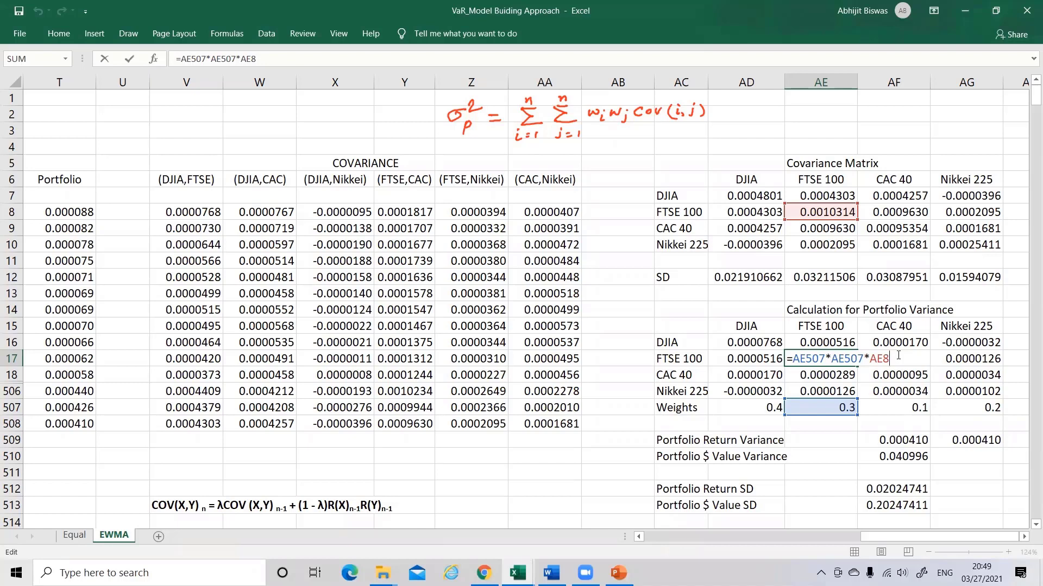
pyautogui.press('Return')
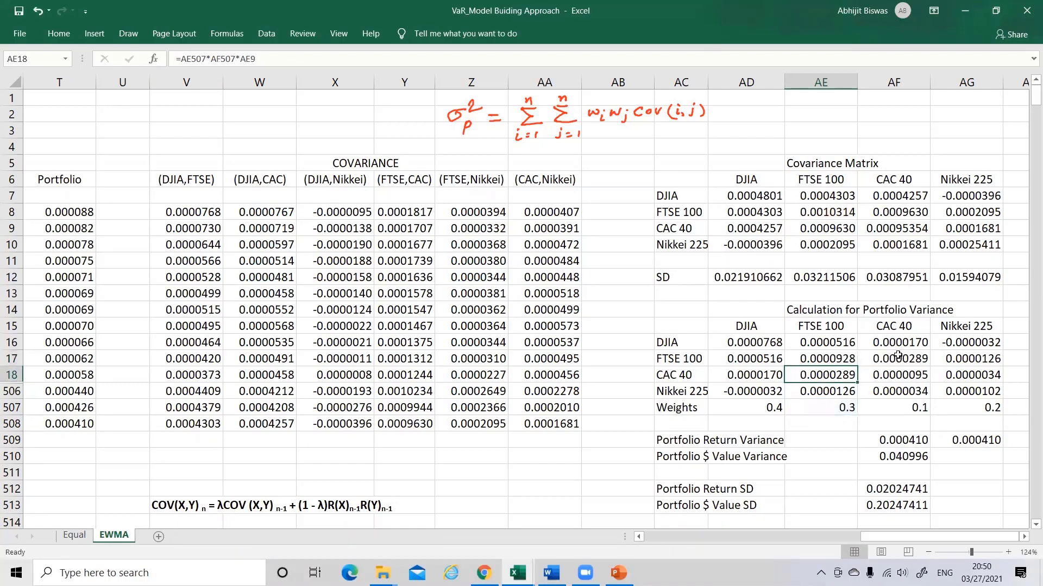
pyautogui.doubleClick(835, 377)
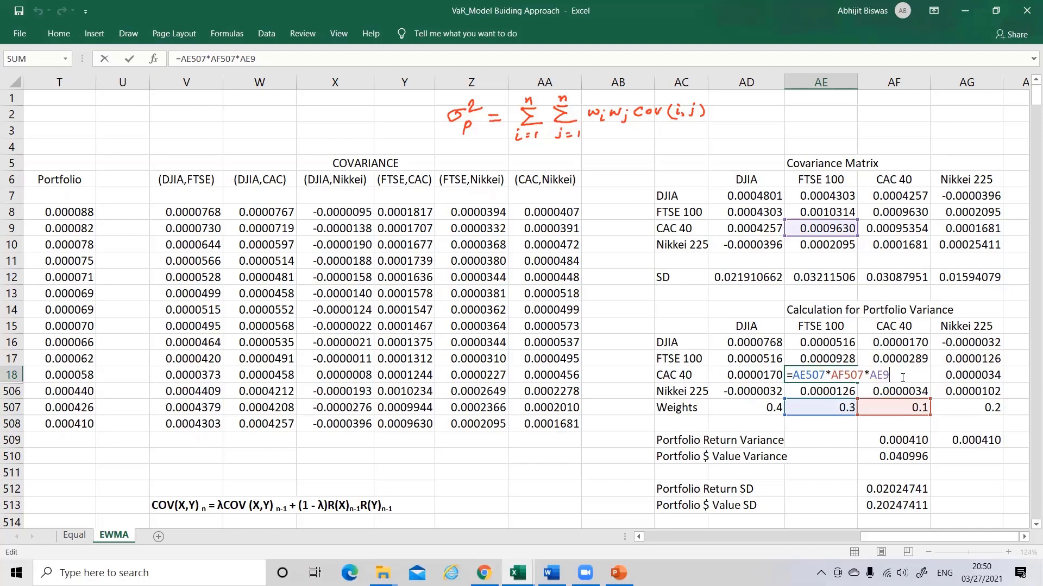
pyautogui.press('Return')
pyautogui.press('F2')
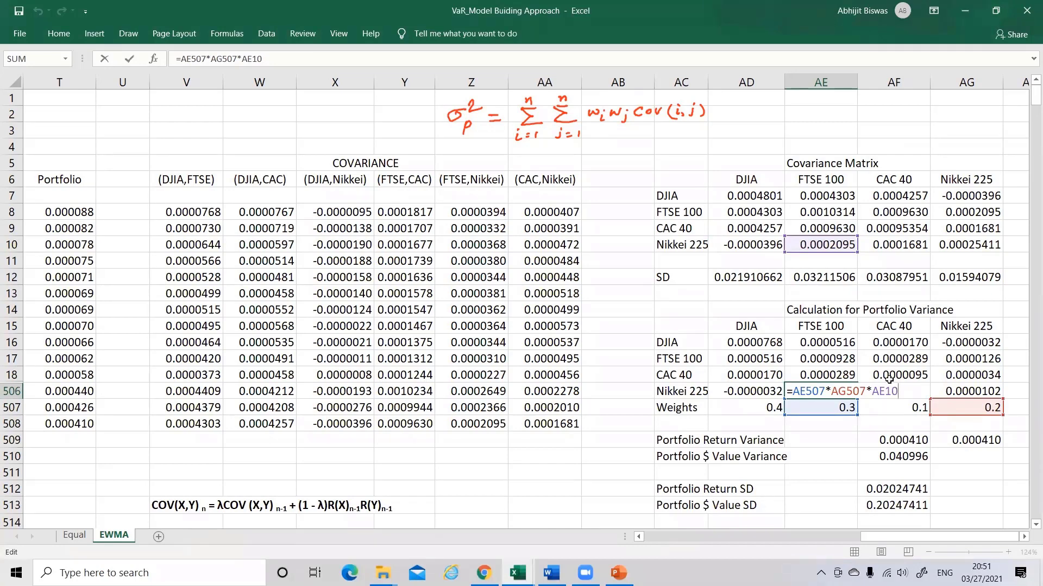
# Examine the CAC 40 column portfolio variance terms in AF16, AF17, AF18 and AF506 and trace their cell, weight and covariance references.
pyautogui.click(915, 343)
pyautogui.write('=')
pyautogui.press('Left')
pyautogui.press('Left')
pyautogui.press('Down')
pyautogui.press('Down')
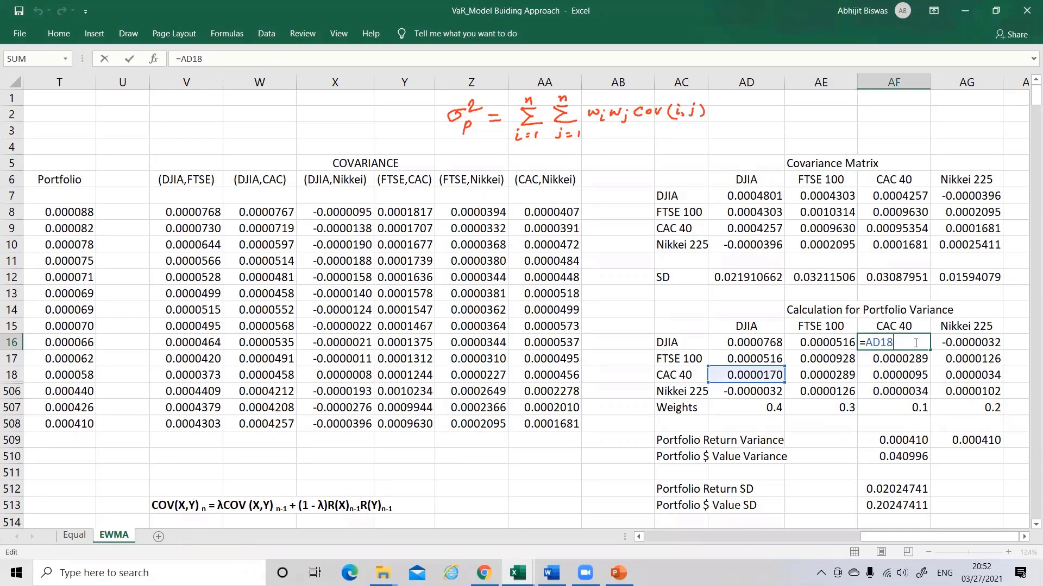
pyautogui.press('Return')
pyautogui.write('=')
pyautogui.press('Left')
pyautogui.press('Down')
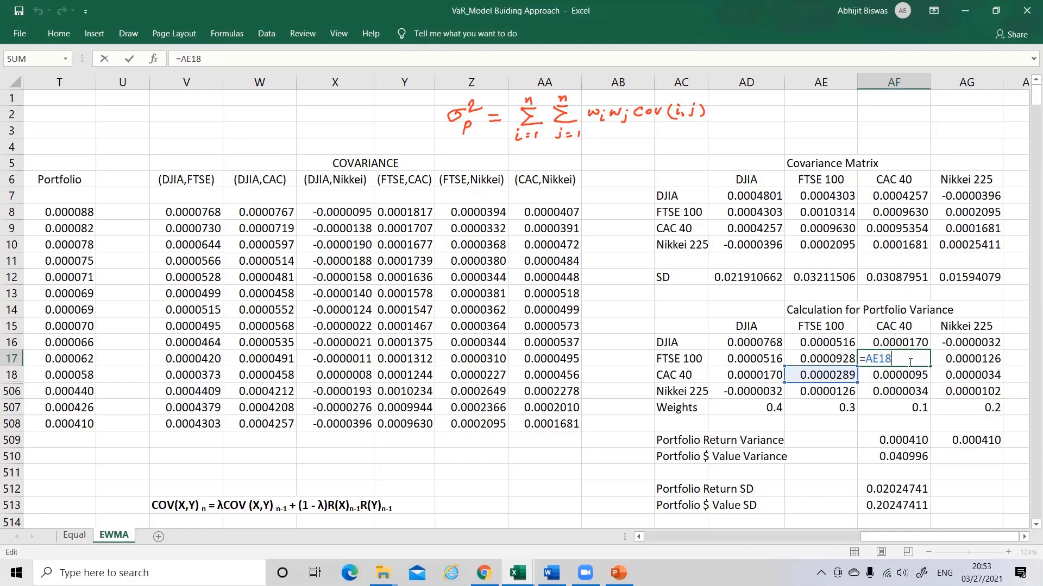
pyautogui.press('Return')
pyautogui.doubleClick(904, 377)
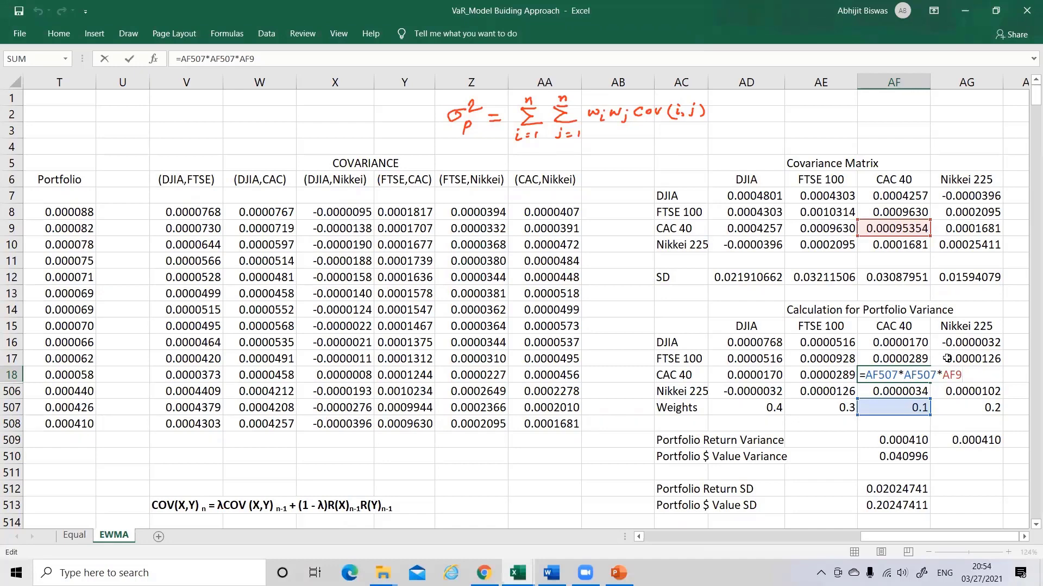
pyautogui.press('Return')
pyautogui.doubleClick(901, 390)
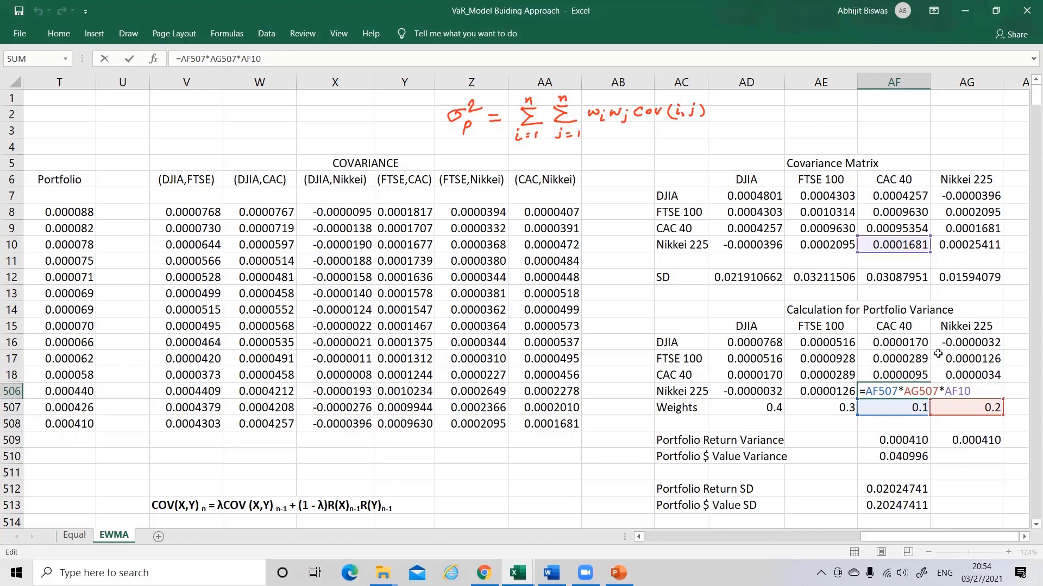
# Examine the Nikkei 225 column portfolio variance terms in AG16, AG17, AG18 and AG506 and trace their references.
pyautogui.click(976, 342)
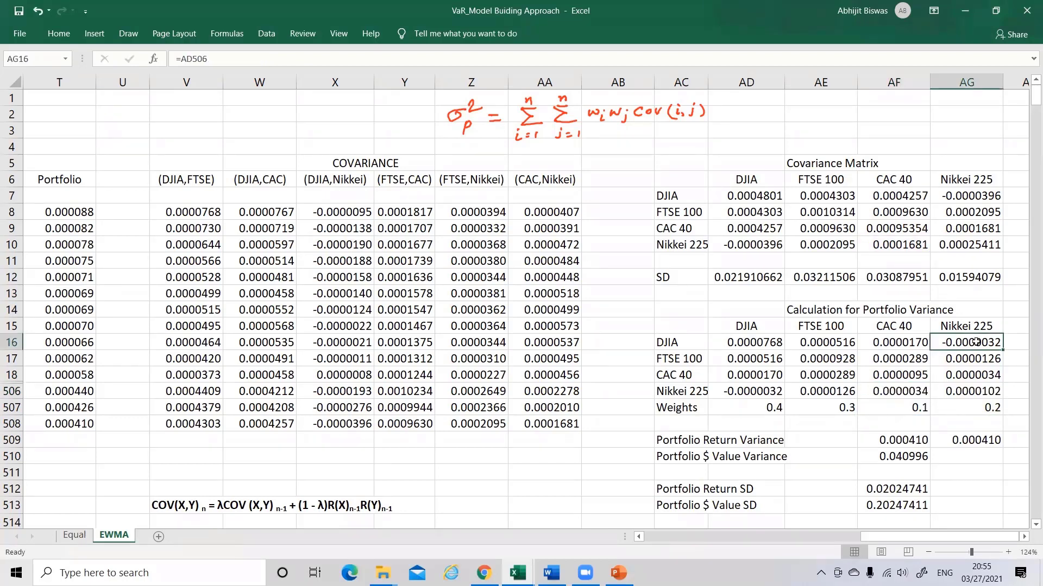
pyautogui.doubleClick(976, 342)
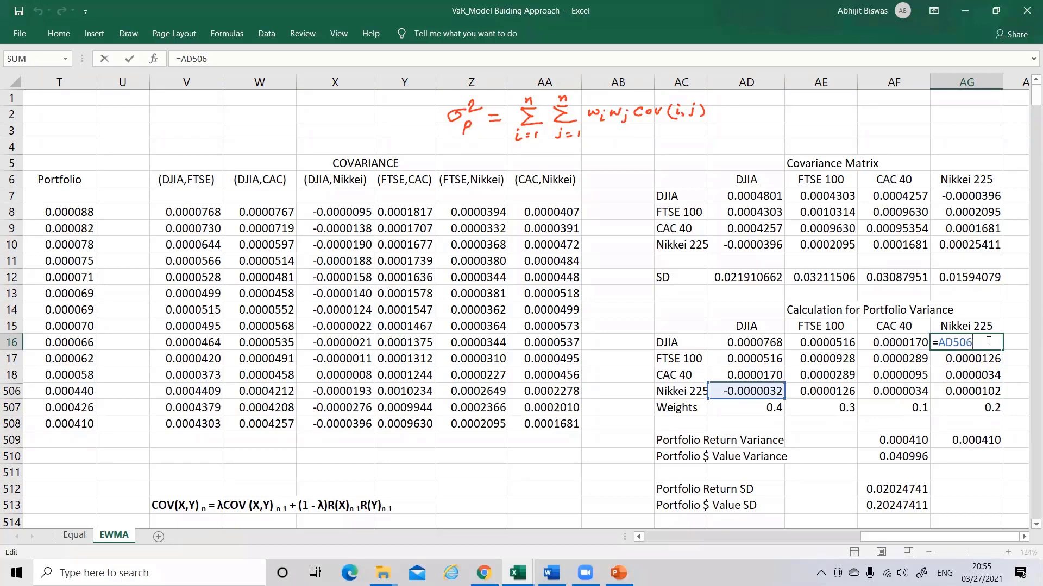
pyautogui.press('Return')
pyautogui.doubleClick(966, 359)
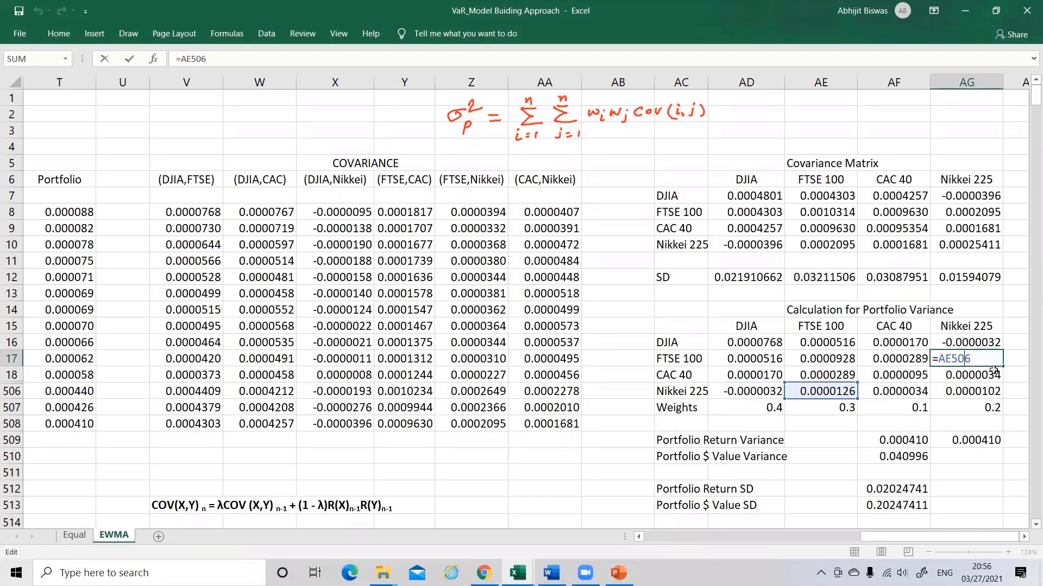
pyautogui.press('Return')
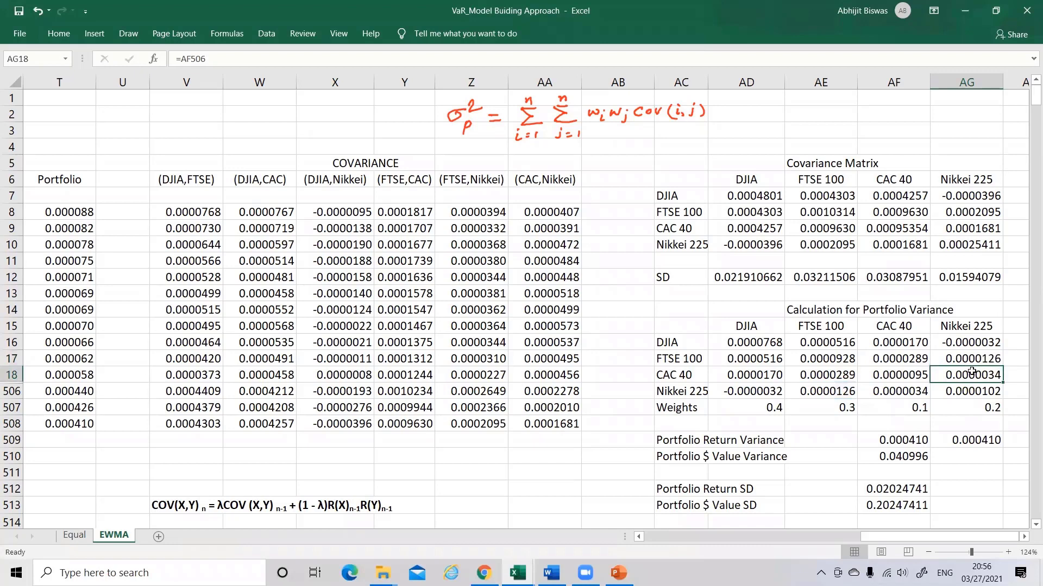
pyautogui.doubleClick(972, 375)
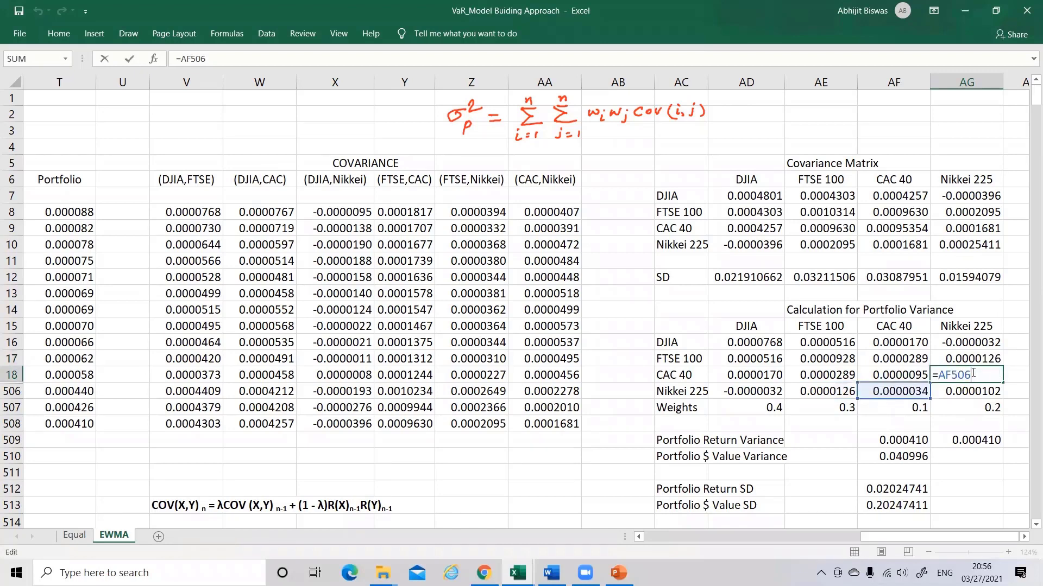
pyautogui.press('Return')
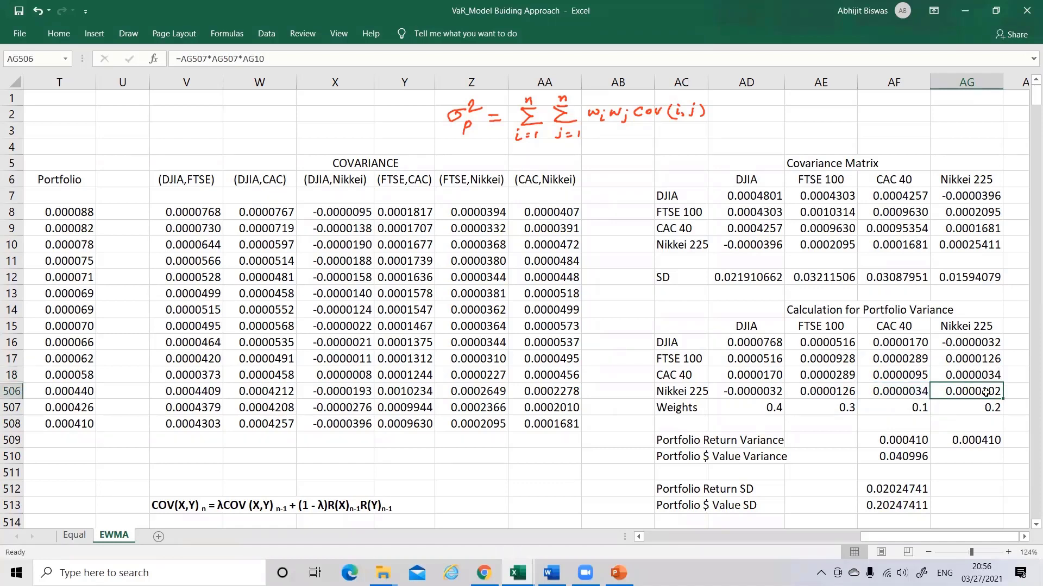
pyautogui.doubleClick(984, 391)
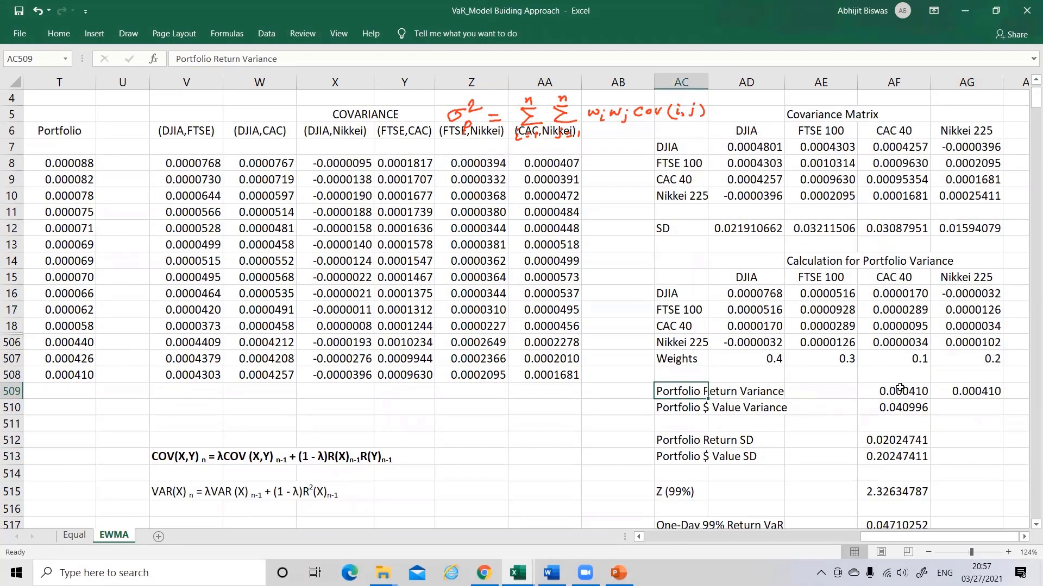
# Examine the Portfolio Return Variance formula in AF509 and trace the range of weighted terms it sums.
pyautogui.click(900, 392)
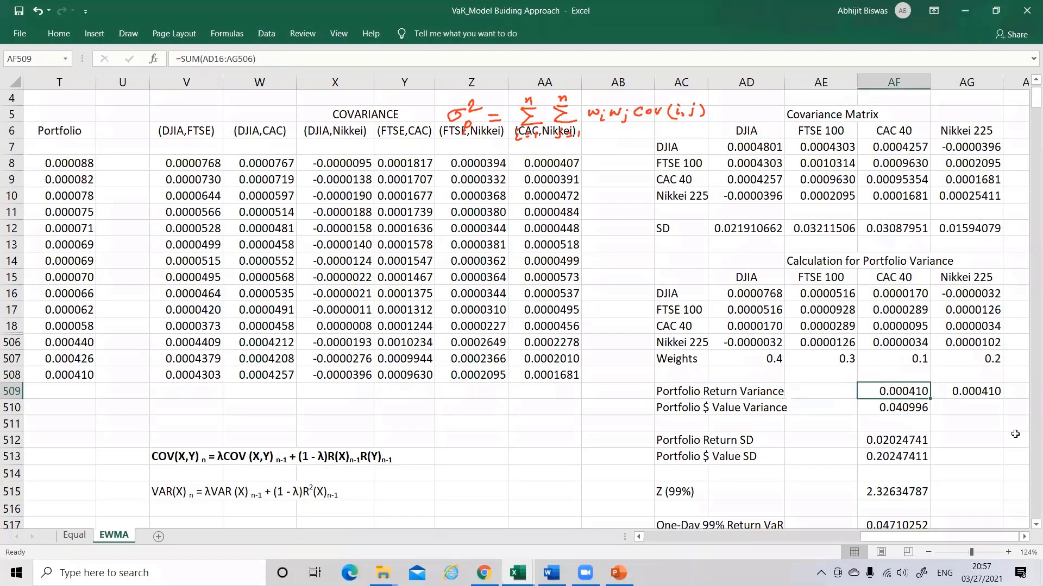
pyautogui.doubleClick(900, 392)
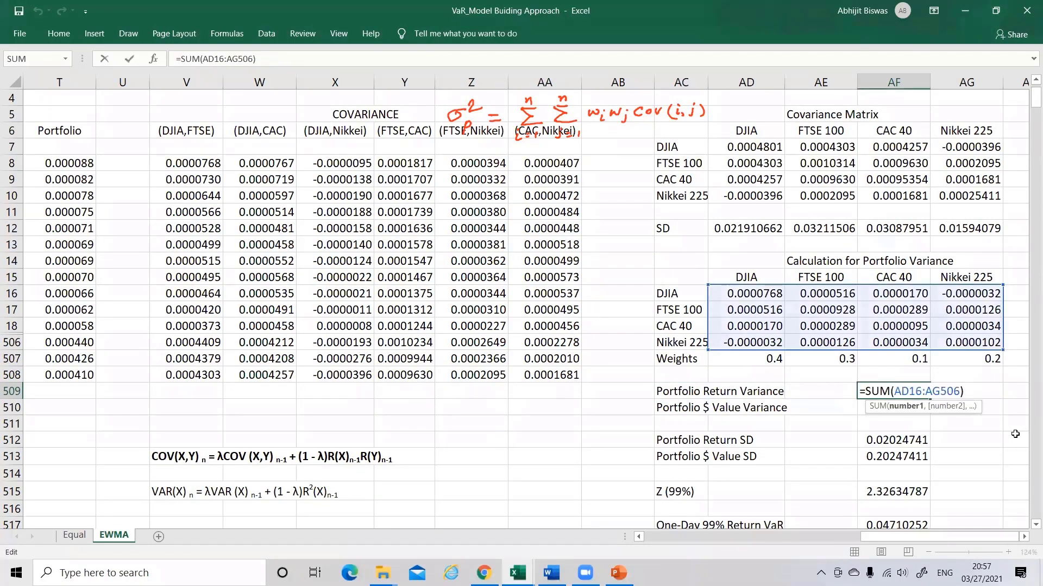
pyautogui.click(965, 391)
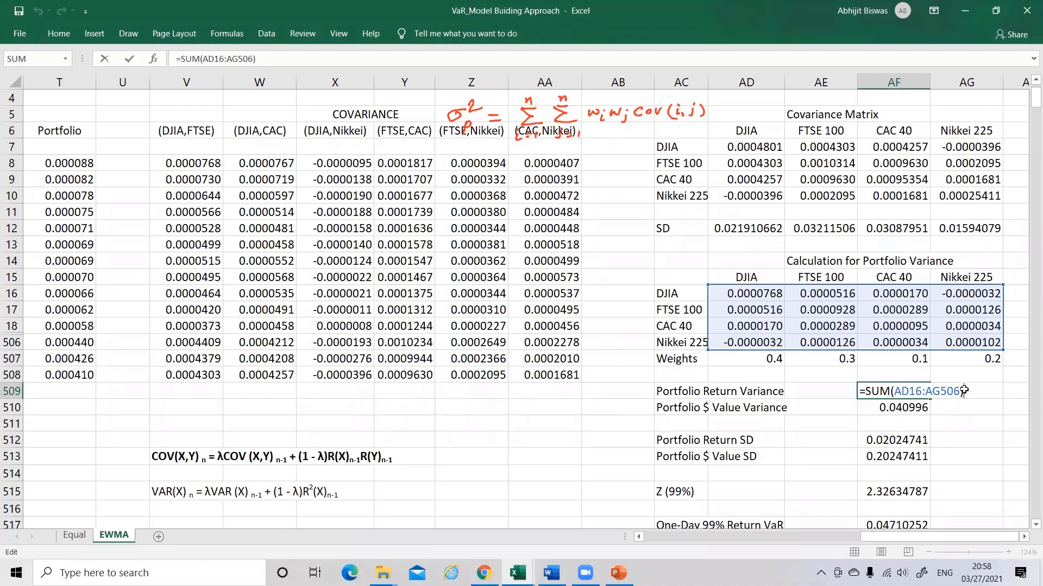
pyautogui.press('Return')
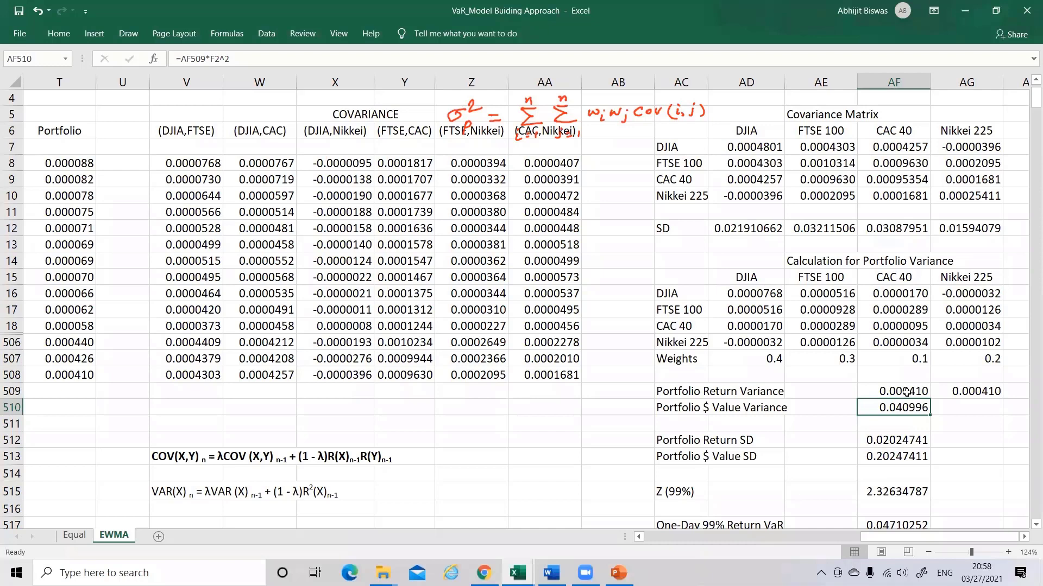
pyautogui.click(906, 392)
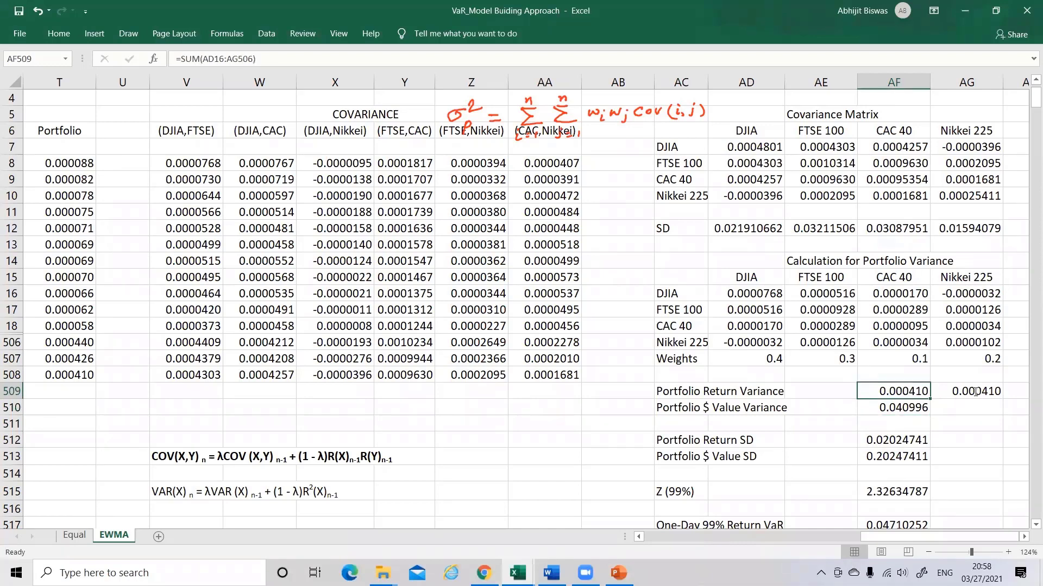
# Trace the comparison return variance in AG509 back to the last EWMA variance of the Portfolio column.
pyautogui.click(974, 392)
pyautogui.press('F2')
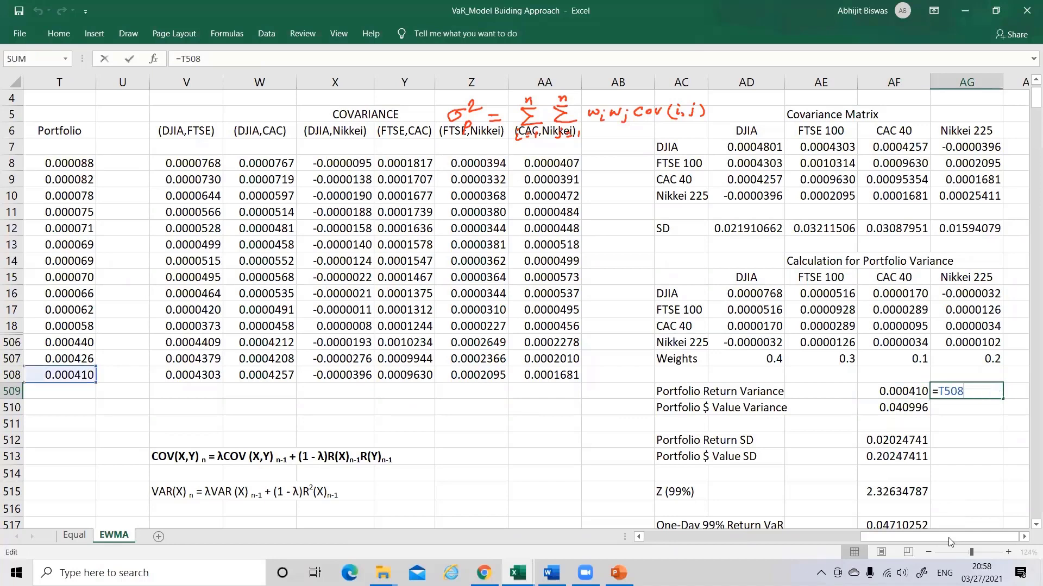
pyautogui.moveTo(953, 539); pyautogui.dragTo(939, 539)
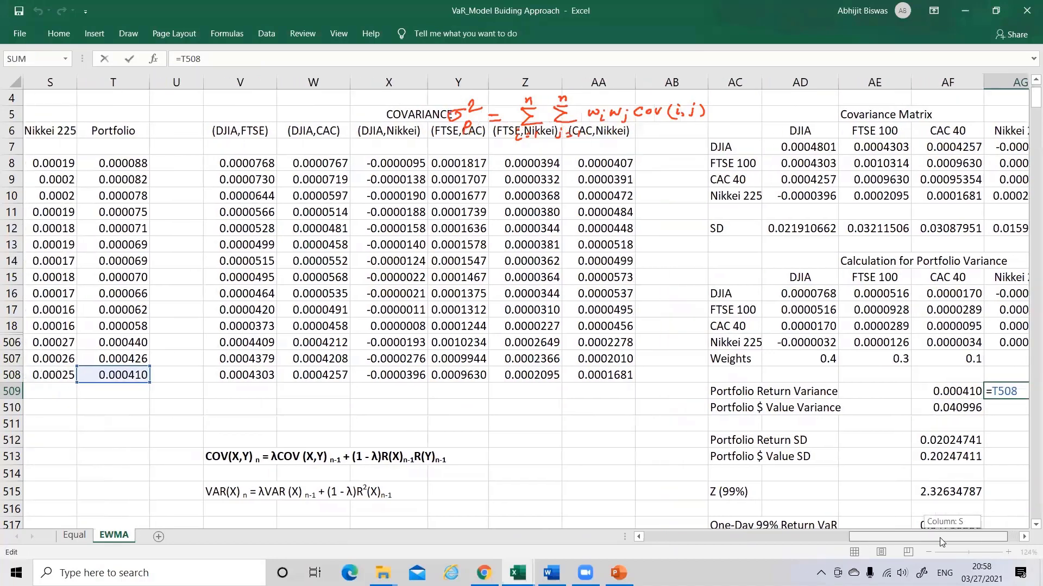
pyautogui.hscroll(-1, 133, 374)
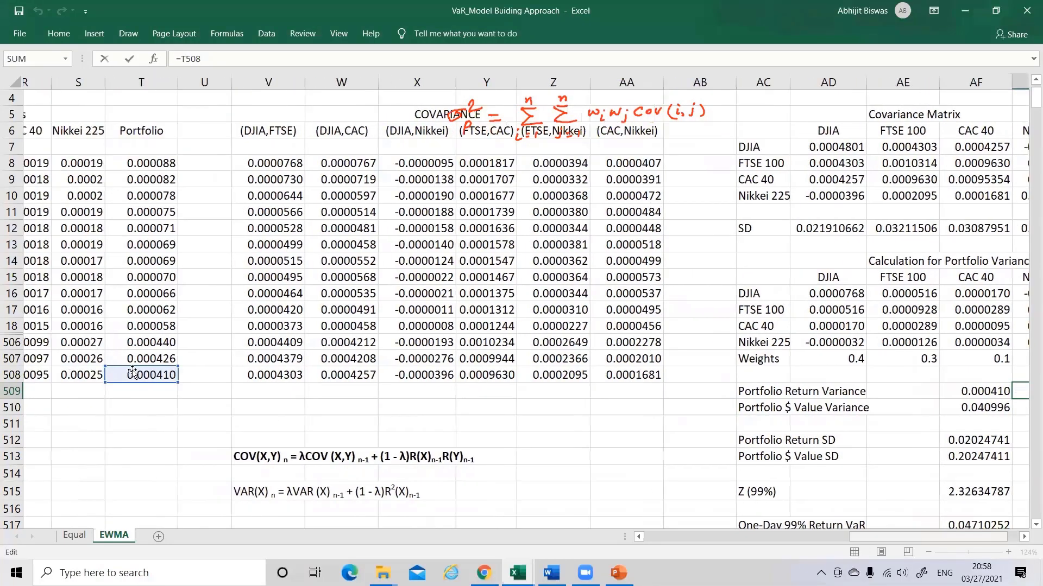
pyautogui.hscroll(1, 133, 369)
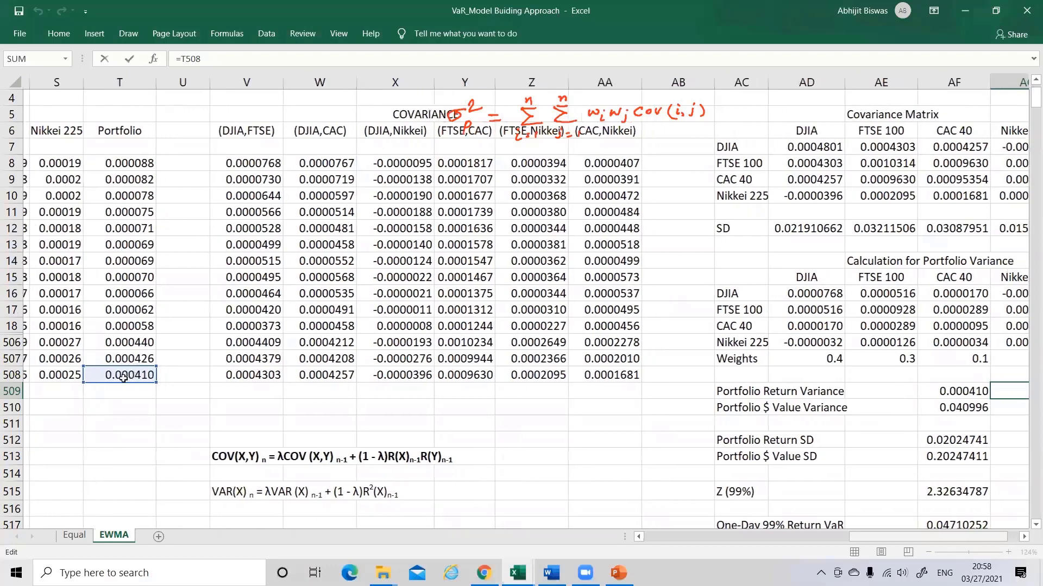
pyautogui.hscroll(1, 144, 377)
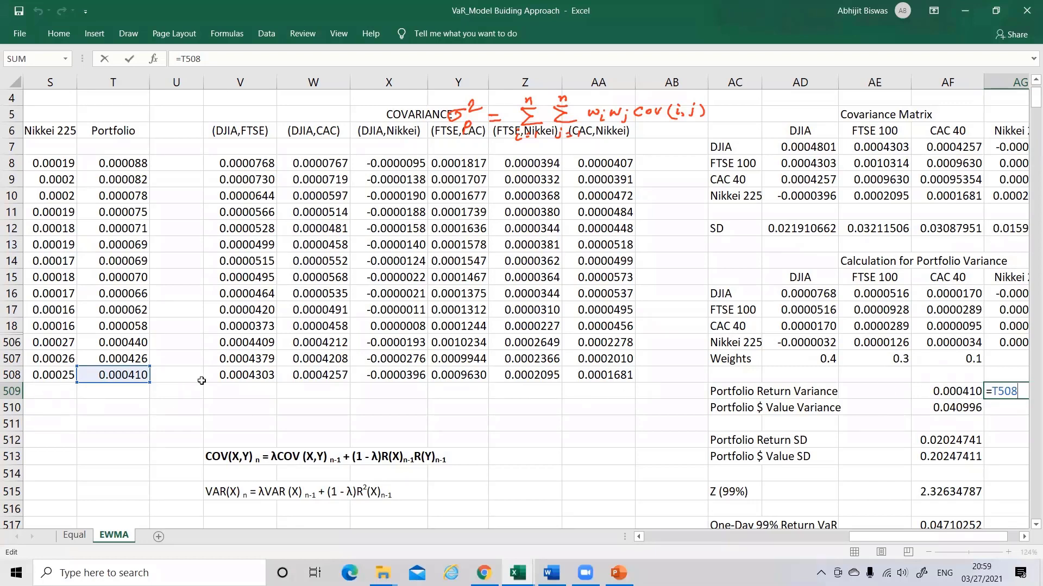
pyautogui.press('Return')
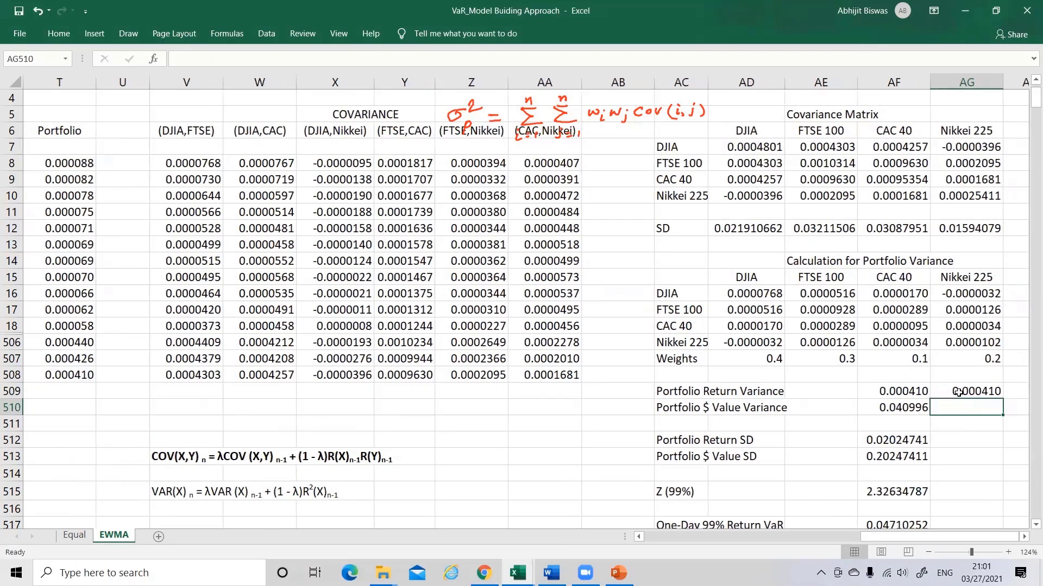
pyautogui.press('Up')
# Examine the Portfolio $ Value Variance formula in AF510 and the return and $ value SD formulas in AF512 and AF513.
pyautogui.click(910, 408)
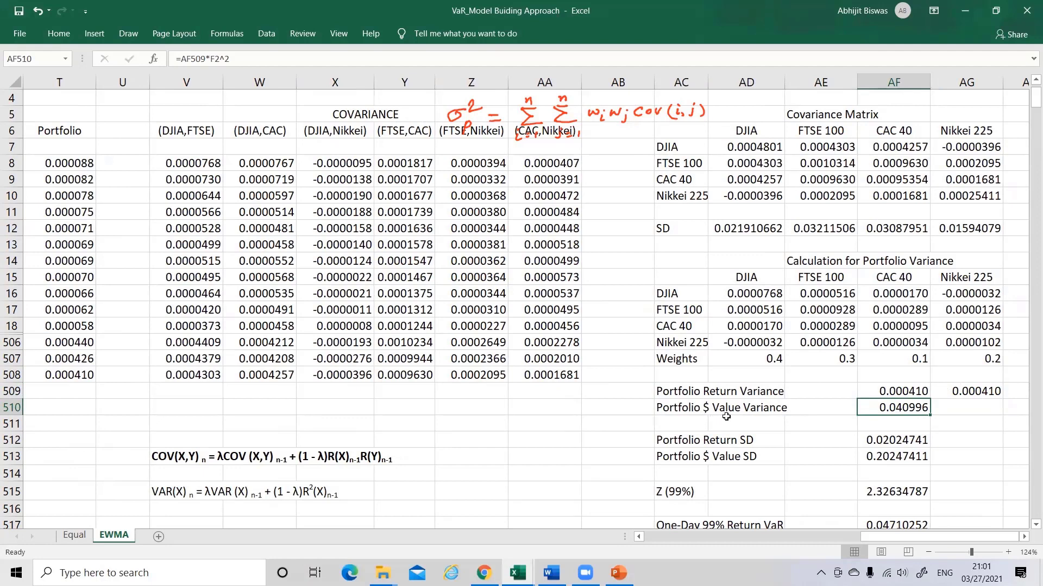
pyautogui.doubleClick(901, 407)
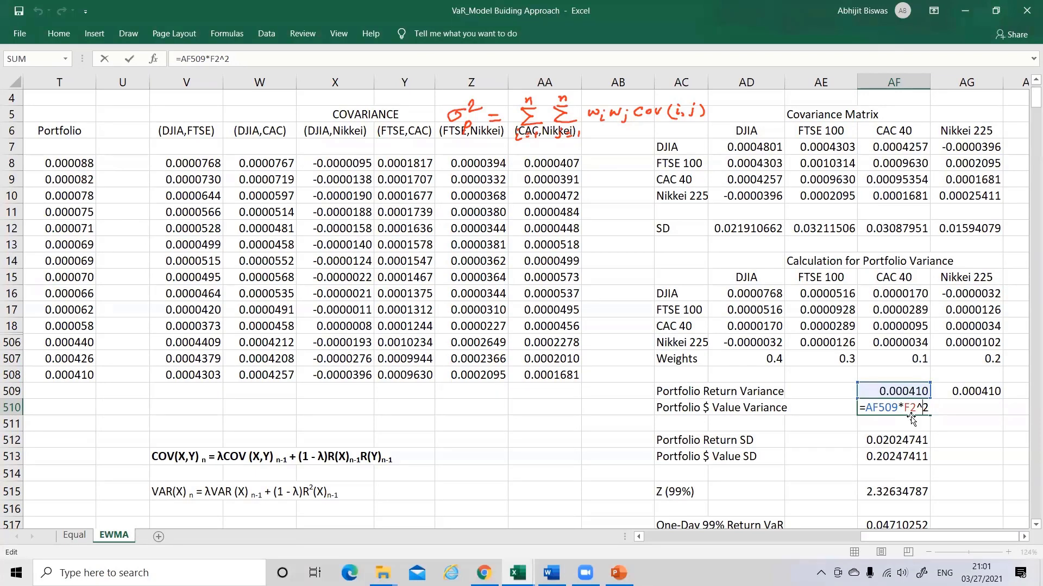
pyautogui.click(891, 441)
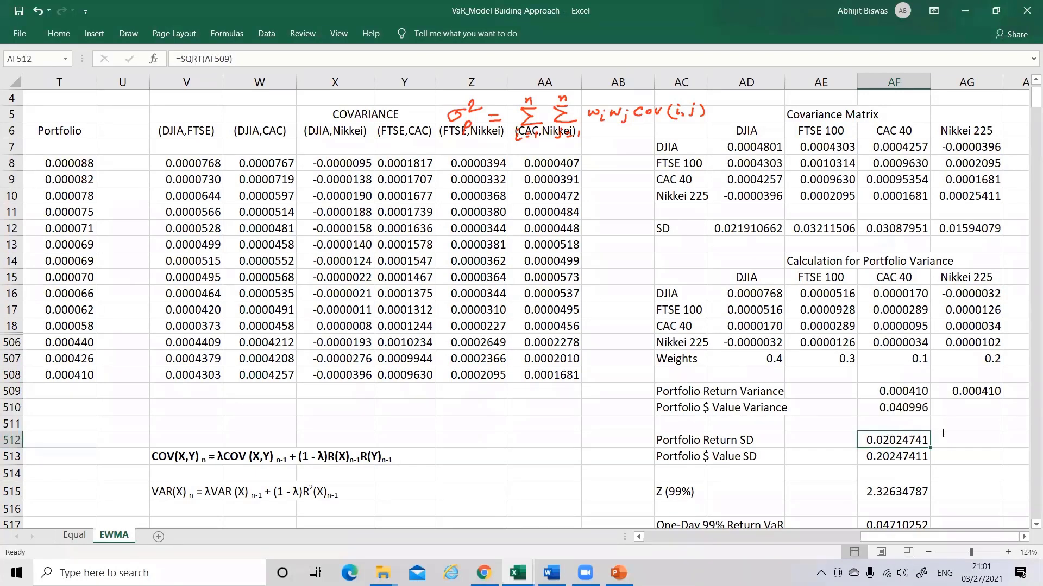
pyautogui.press('F2')
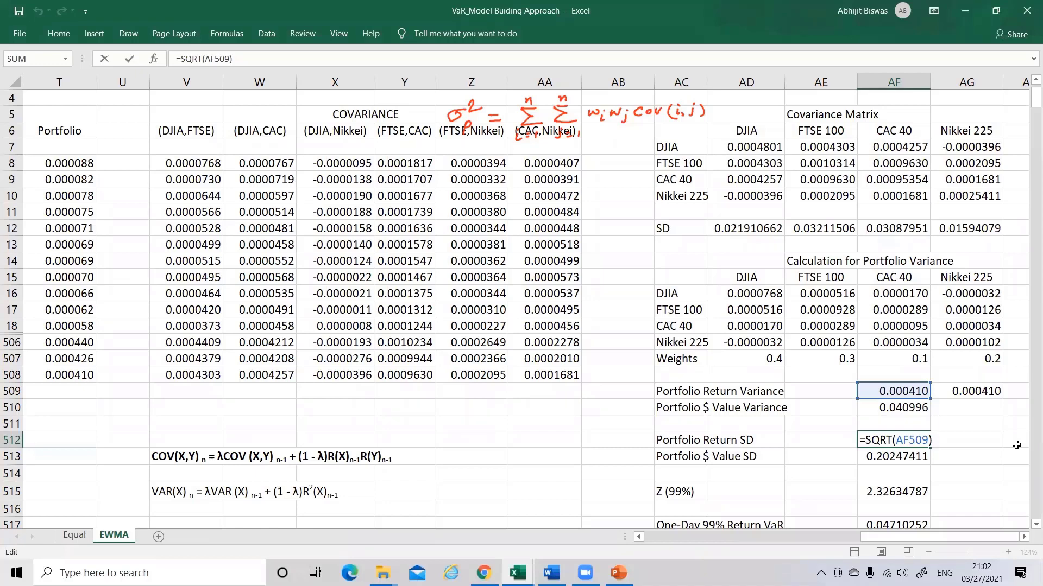
pyautogui.press('Return')
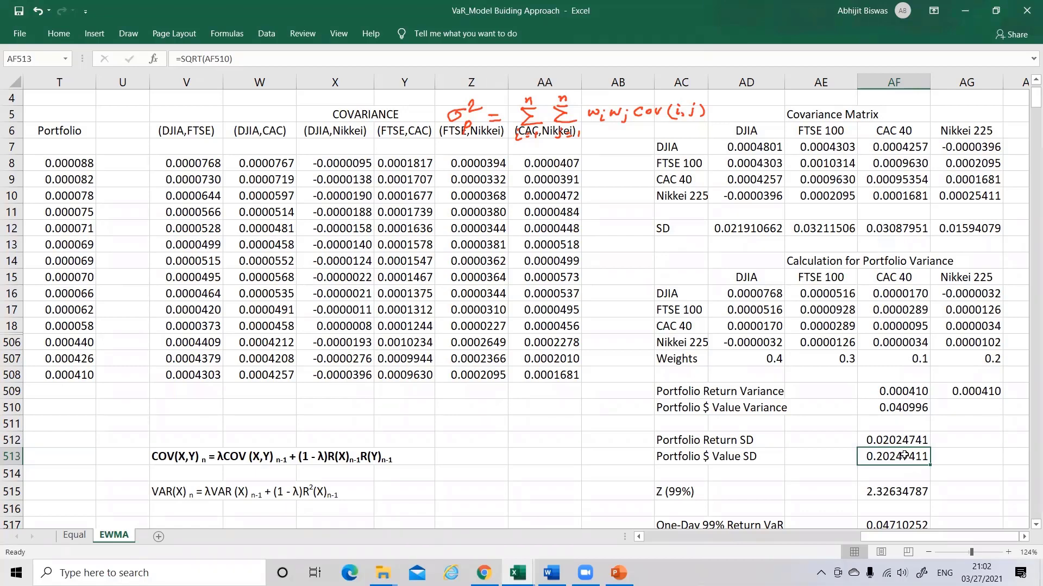
pyautogui.doubleClick(922, 456)
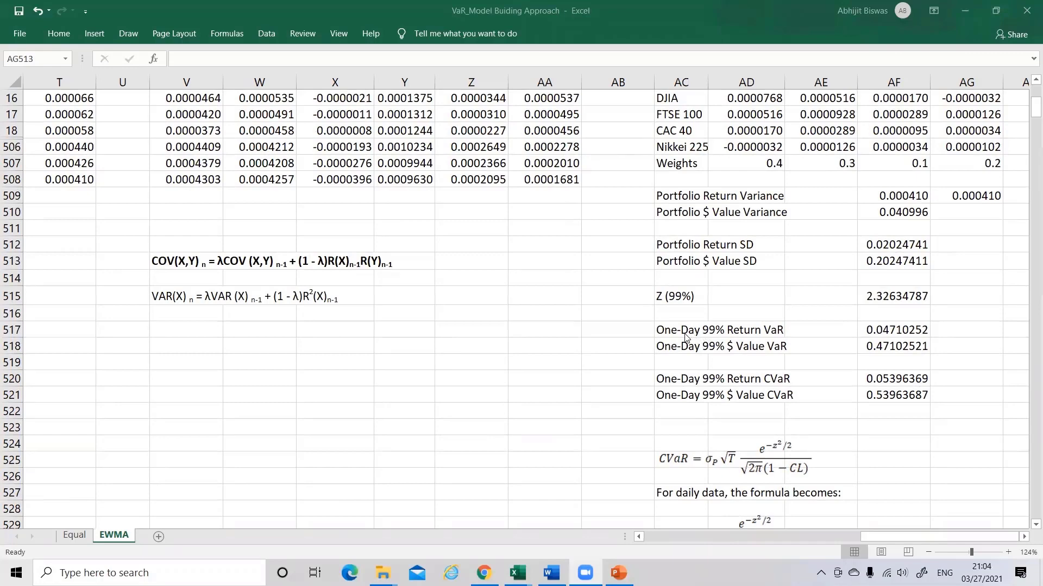
# Examine the One-Day 99% Return VaR formula in AF517 and trace its standard deviation and Z references.
pyautogui.click(886, 332)
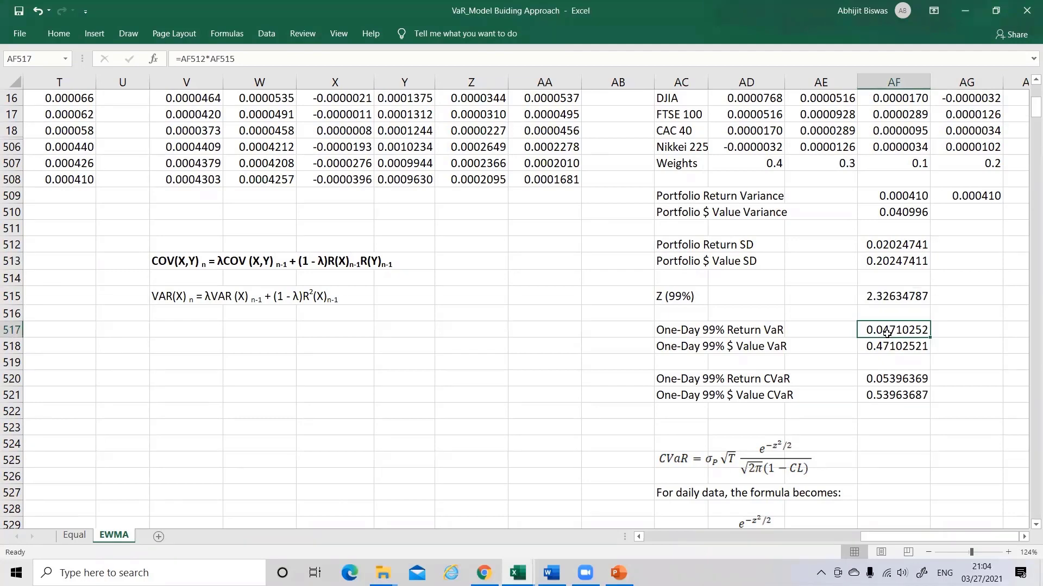
pyautogui.doubleClick(887, 332)
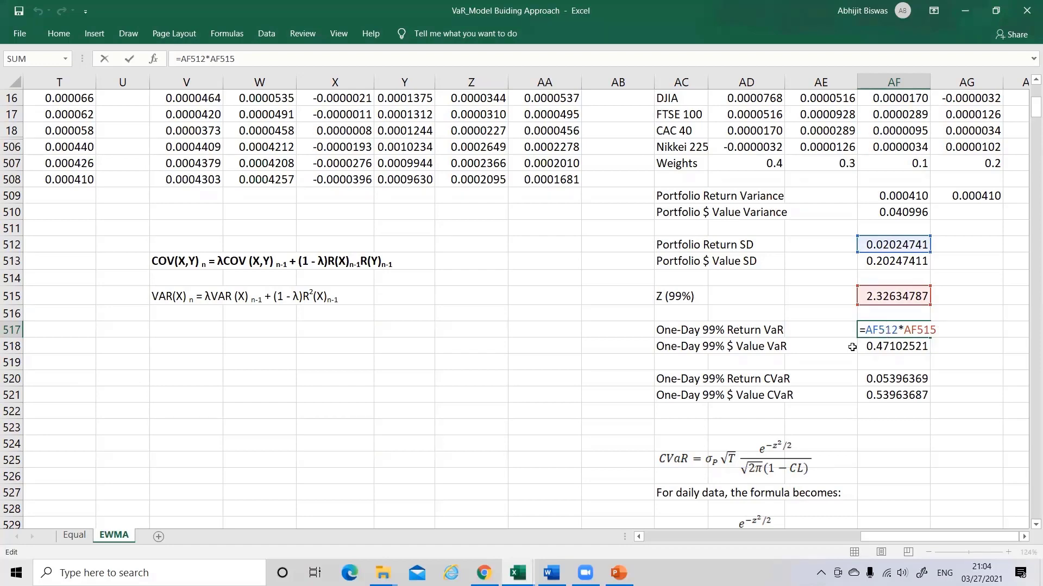
pyautogui.press('Return')
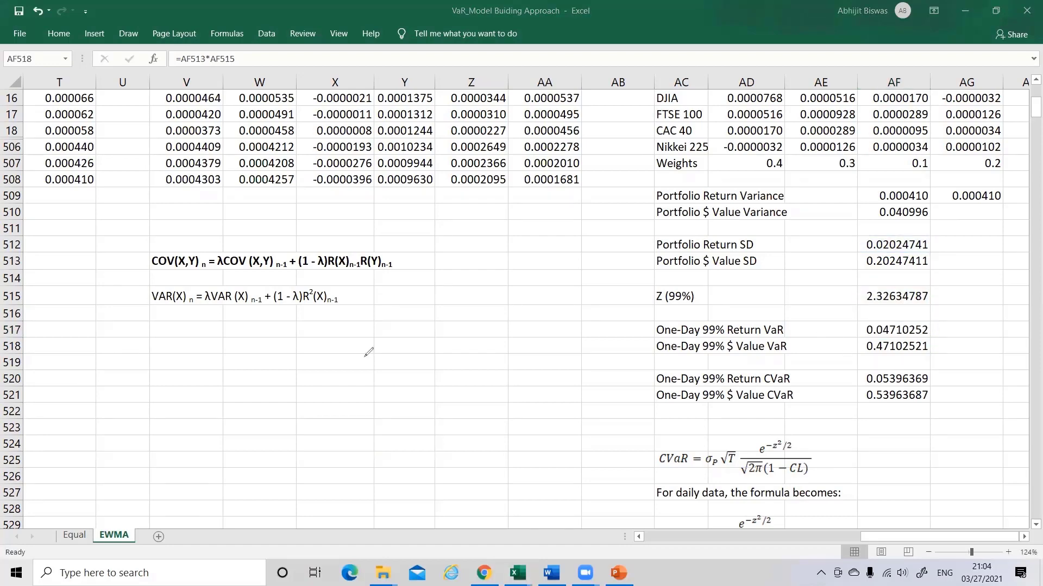
# Handwrite the annotation "VaR = Mean + SD × Z" in the empty area beside the VaR results.
pyautogui.moveTo(346, 342)
pyautogui.mouseDown()
pyautogui.moveTo(366, 334)
pyautogui.moveTo(374, 353)
pyautogui.moveTo(393, 351)
pyautogui.mouseUp()
pyautogui.moveTo(402, 339)
pyautogui.mouseDown()
pyautogui.moveTo(496, 304)
pyautogui.moveTo(517, 283)
pyautogui.moveTo(520, 292)
pyautogui.mouseUp()
pyautogui.moveTo(527, 291); pyautogui.dragTo(537, 281)
pyautogui.moveTo(528, 282)
pyautogui.mouseDown()
pyautogui.moveTo(536, 292)
pyautogui.moveTo(560, 277)
pyautogui.mouseUp()
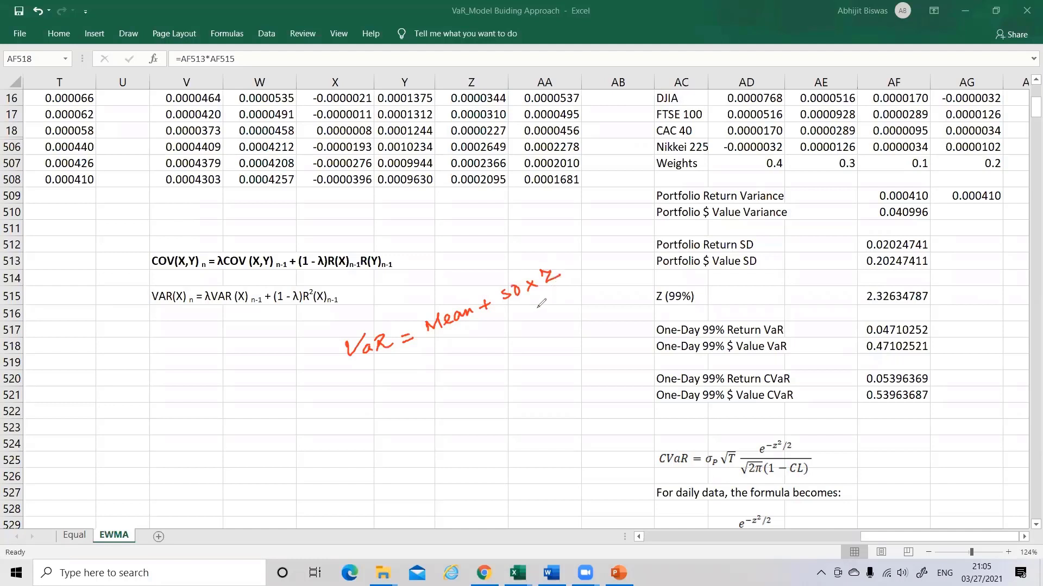
# Mark the Mean term with an arrow to 0 and handwrite the simplified formula "VaR = SD × Z" beneath.
pyautogui.moveTo(456, 325)
pyautogui.mouseDown()
pyautogui.moveTo(458, 340)
pyautogui.moveTo(465, 330)
pyautogui.mouseUp()
pyautogui.moveTo(468, 345); pyautogui.dragTo(467, 345)
pyautogui.moveTo(334, 404)
pyautogui.mouseDown()
pyautogui.moveTo(342, 415)
pyautogui.moveTo(353, 405)
pyautogui.mouseUp()
pyautogui.moveTo(358, 408)
pyautogui.mouseDown()
pyautogui.moveTo(448, 409)
pyautogui.moveTo(439, 411)
pyautogui.mouseUp()
pyautogui.moveTo(459, 401)
pyautogui.mouseDown()
pyautogui.moveTo(457, 409)
pyautogui.moveTo(482, 411)
pyautogui.mouseUp()
pyautogui.moveTo(482, 402)
pyautogui.mouseDown()
pyautogui.moveTo(475, 411)
pyautogui.moveTo(508, 407)
pyautogui.mouseUp()
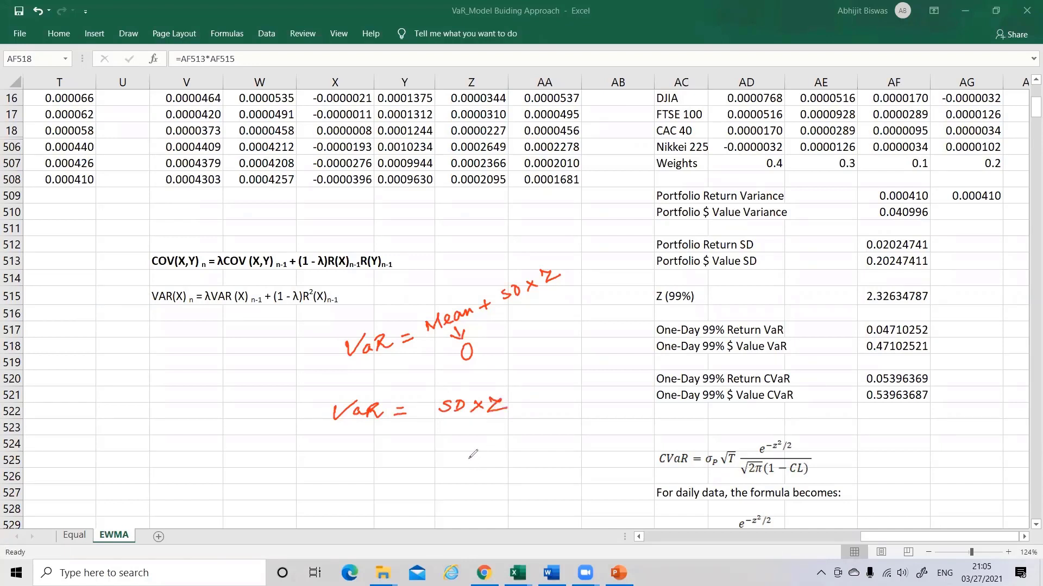
# Recheck the Return VaR formula in AF517 and examine the One-Day 99% $ Value VaR formula in AF518.
pyautogui.doubleClick(894, 330)
pyautogui.press('Return')
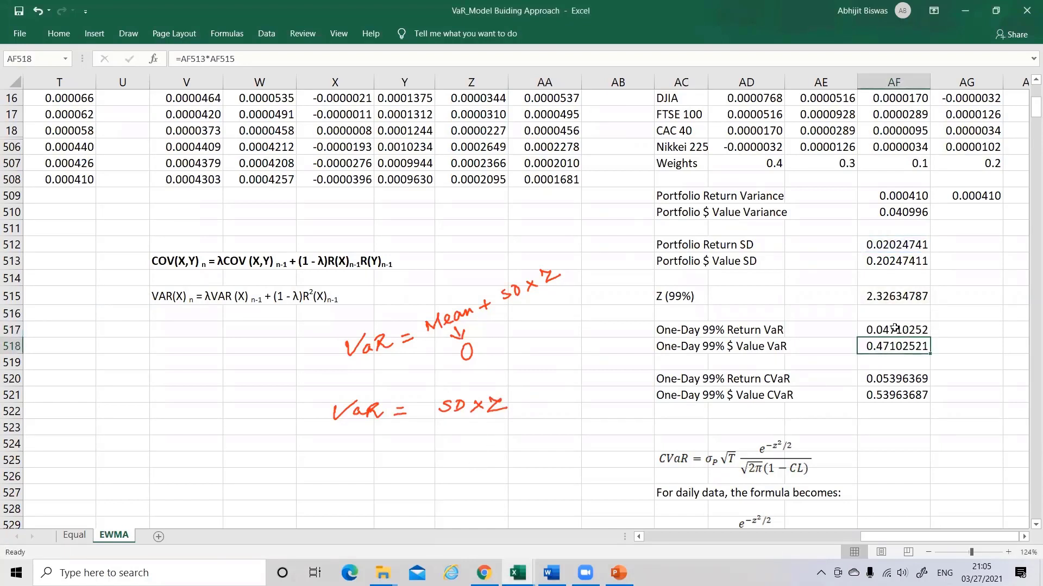
pyautogui.doubleClick(899, 347)
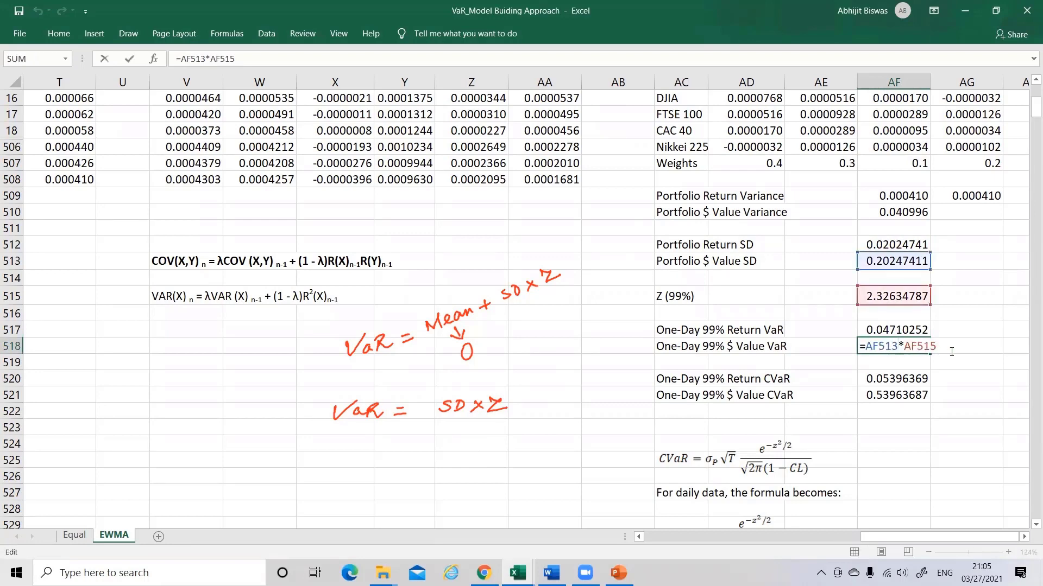
# Examine the One-Day 99% Return and $ Value CVaR formulas in AF520 and AF521 against the written CVaR equations.
pyautogui.click(899, 378)
pyautogui.scroll(-2, 898, 378)
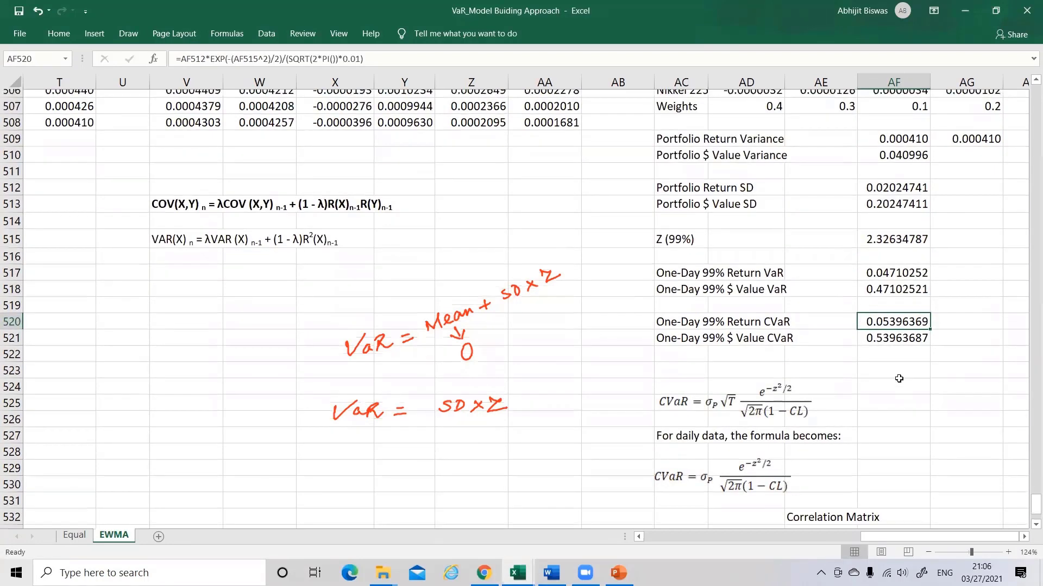
pyautogui.scroll(-1, 899, 379)
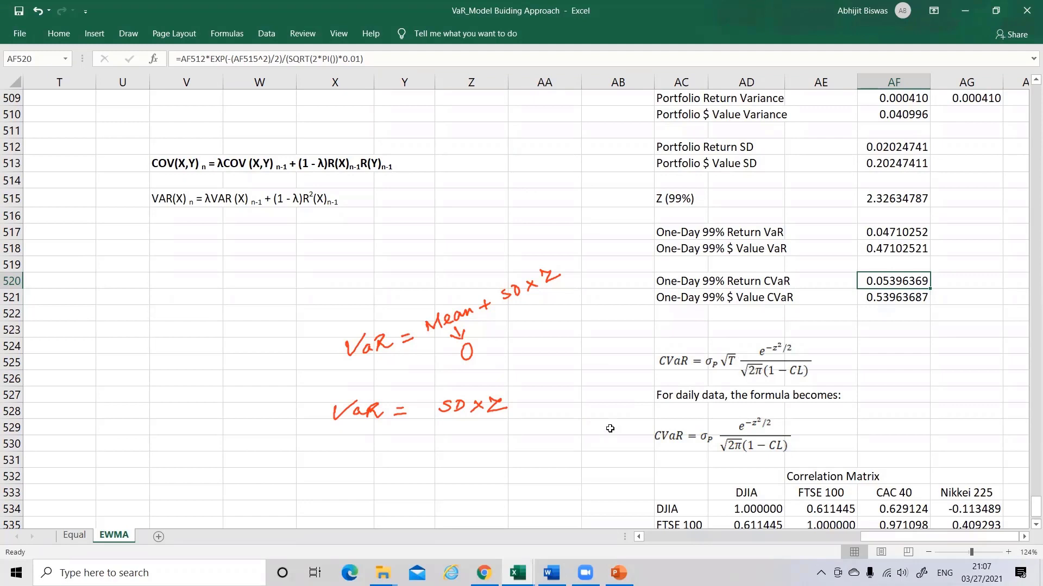
pyautogui.doubleClick(891, 282)
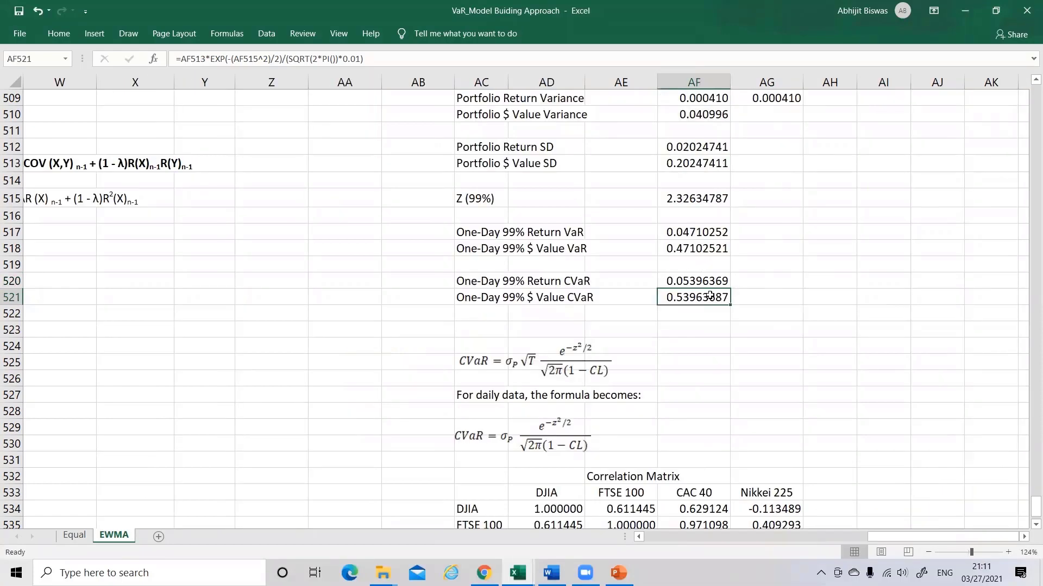
pyautogui.doubleClick(710, 295)
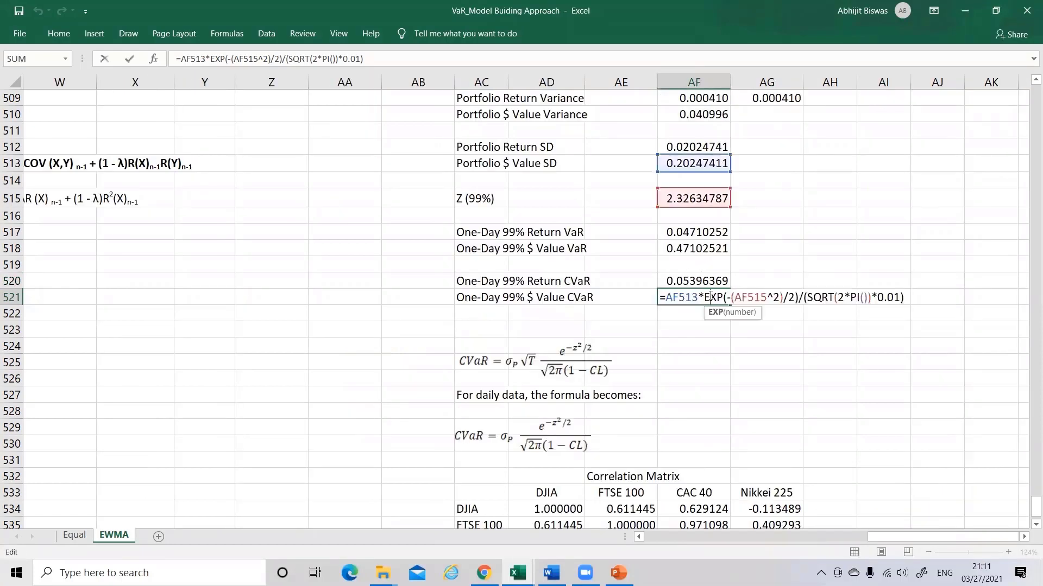
pyautogui.click(907, 297)
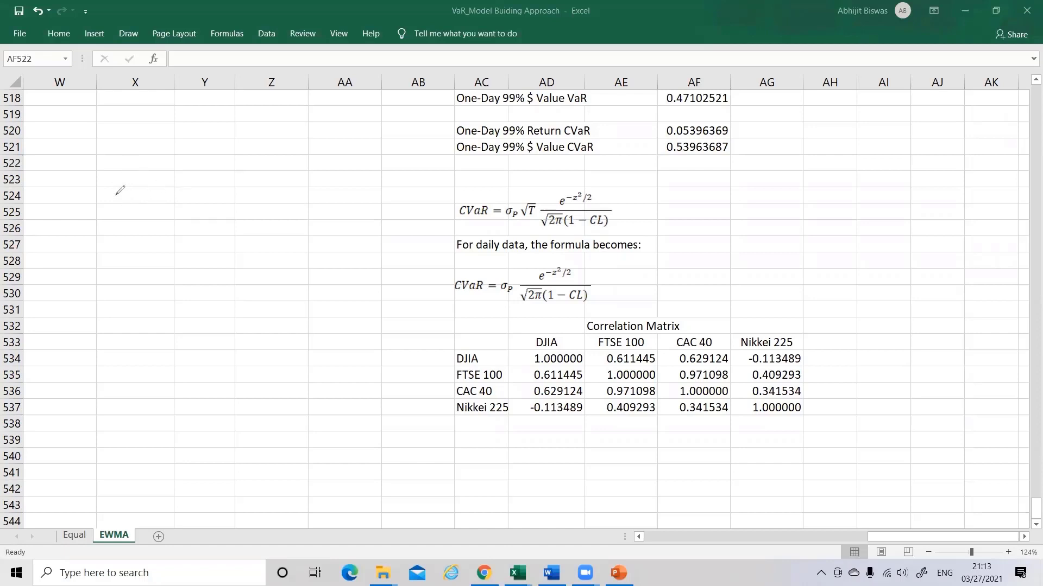
# Handwrite the correlation formula COR(X,Y) = COV(X,Y) / (SD(X) SD(Y)) in the empty area beside the CVaR equations.
pyautogui.moveTo(120, 193)
pyautogui.mouseDown()
pyautogui.moveTo(120, 204)
pyautogui.moveTo(130, 195)
pyautogui.moveTo(173, 202)
pyautogui.mouseUp()
pyautogui.moveTo(173, 186)
pyautogui.mouseDown()
pyautogui.moveTo(163, 202)
pyautogui.moveTo(177, 197)
pyautogui.mouseUp()
pyautogui.moveTo(183, 184)
pyautogui.mouseDown()
pyautogui.moveTo(196, 205)
pyautogui.moveTo(257, 167)
pyautogui.moveTo(286, 170)
pyautogui.mouseUp()
pyautogui.moveTo(294, 157); pyautogui.dragTo(294, 163)
pyautogui.moveTo(308, 160); pyautogui.dragTo(324, 160)
pyautogui.moveTo(328, 152)
pyautogui.mouseDown()
pyautogui.moveTo(322, 166)
pyautogui.moveTo(332, 164)
pyautogui.mouseUp()
pyautogui.moveTo(244, 187); pyautogui.dragTo(338, 166)
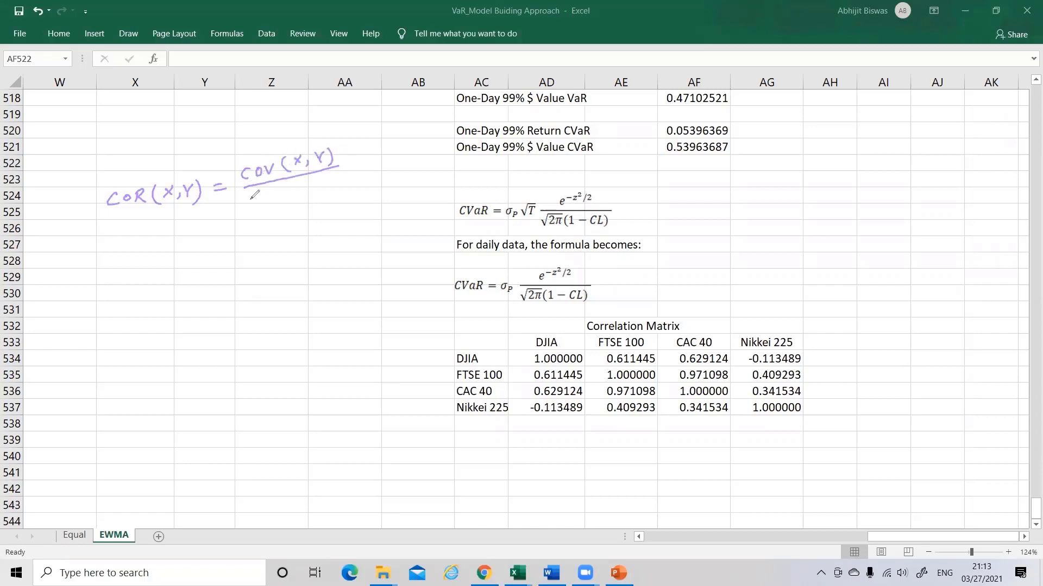
pyautogui.moveTo(257, 194)
pyautogui.mouseDown()
pyautogui.moveTo(250, 203)
pyautogui.moveTo(264, 200)
pyautogui.mouseUp()
pyautogui.moveTo(279, 186)
pyautogui.mouseDown()
pyautogui.moveTo(277, 201)
pyautogui.moveTo(300, 196)
pyautogui.mouseUp()
pyautogui.moveTo(319, 179)
pyautogui.mouseDown()
pyautogui.moveTo(311, 188)
pyautogui.moveTo(351, 180)
pyautogui.mouseUp()
pyautogui.moveTo(356, 169)
pyautogui.mouseDown()
pyautogui.moveTo(356, 180)
pyautogui.moveTo(357, 161)
pyautogui.mouseUp()
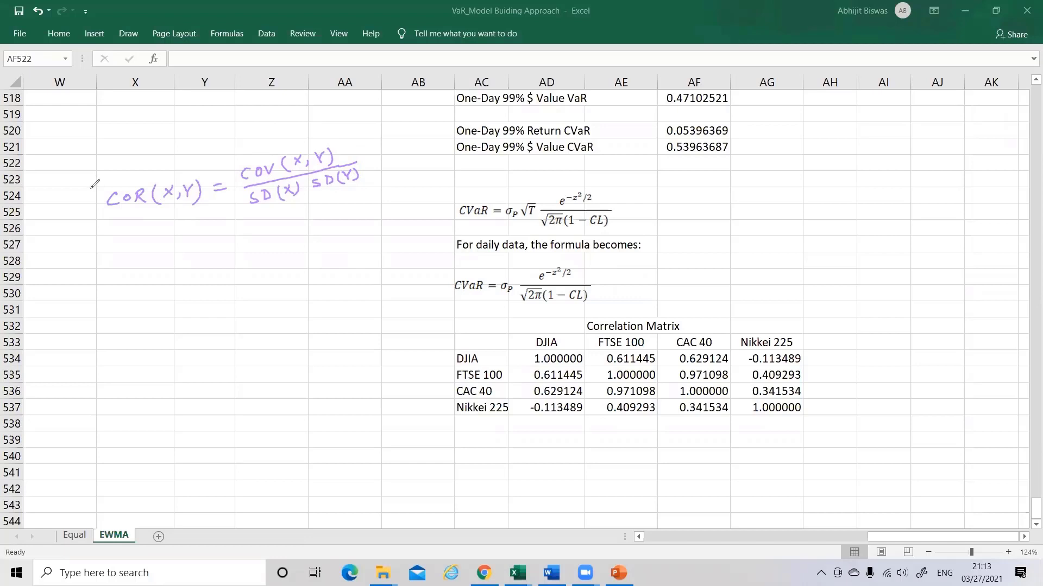
# Frame the handwritten correlation formula with a freehand box, and clear the annotations.
pyautogui.moveTo(90, 179)
pyautogui.mouseDown()
pyautogui.moveTo(111, 266)
pyautogui.moveTo(292, 134)
pyautogui.moveTo(362, 123)
pyautogui.moveTo(375, 175)
pyautogui.mouseUp()
pyautogui.moveTo(111, 264); pyautogui.dragTo(368, 187)
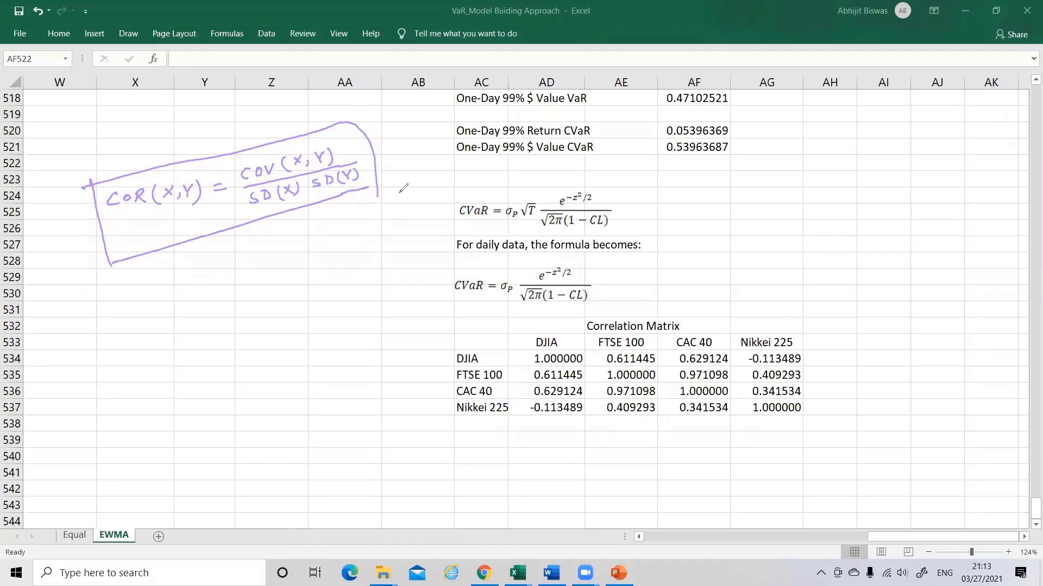
pyautogui.press('Escape')
# Draw a freehand line along the correlation matrix diagonal from DJIA to Nikkei 225, and clear the drawing.
pyautogui.scroll(-2, 413, 196)
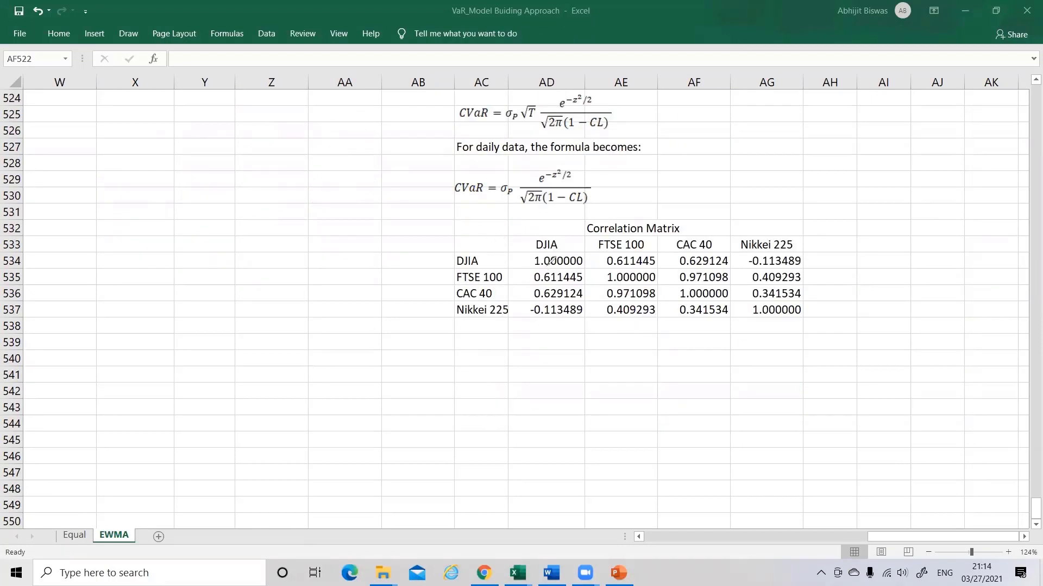
pyautogui.moveTo(537, 261)
pyautogui.mouseDown()
pyautogui.moveTo(658, 279)
pyautogui.moveTo(777, 317)
pyautogui.mouseUp()
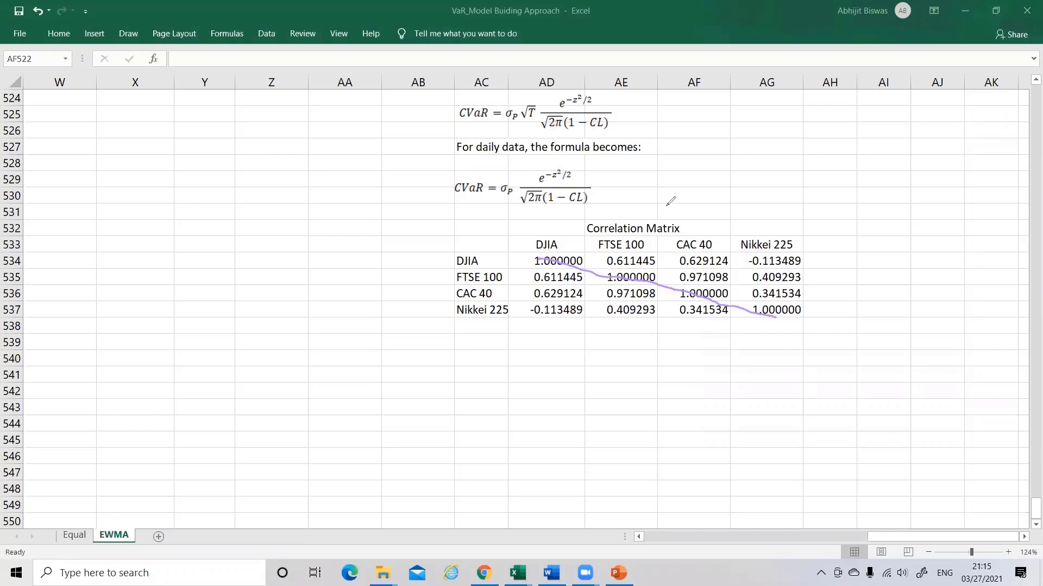
pyautogui.click(685, 96)
pyautogui.click(705, 124)
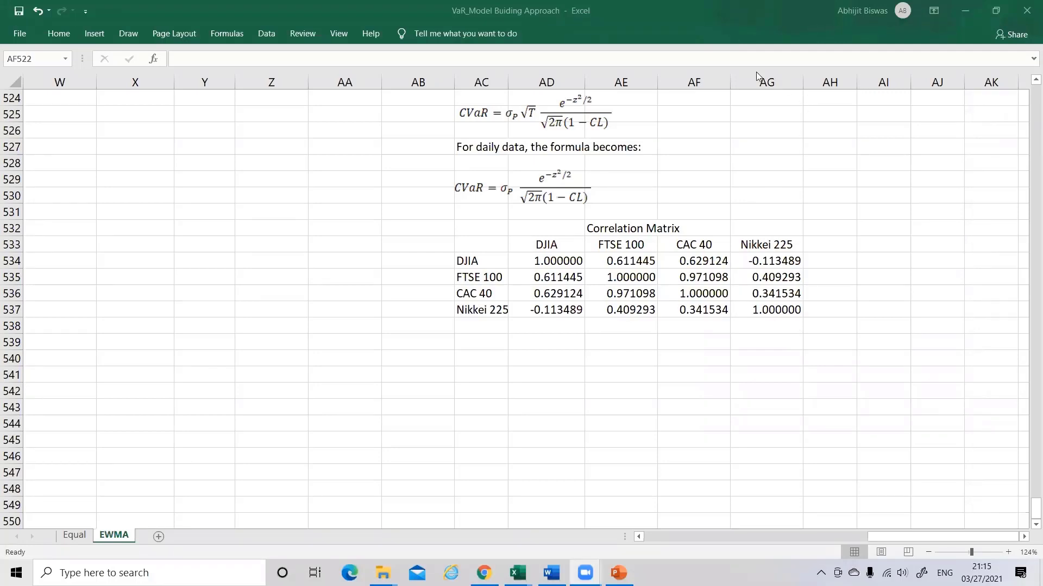
# Examine the DJIA self-correlation formula in AD534 and identify its variance and standard deviation references.
pyautogui.click(566, 263)
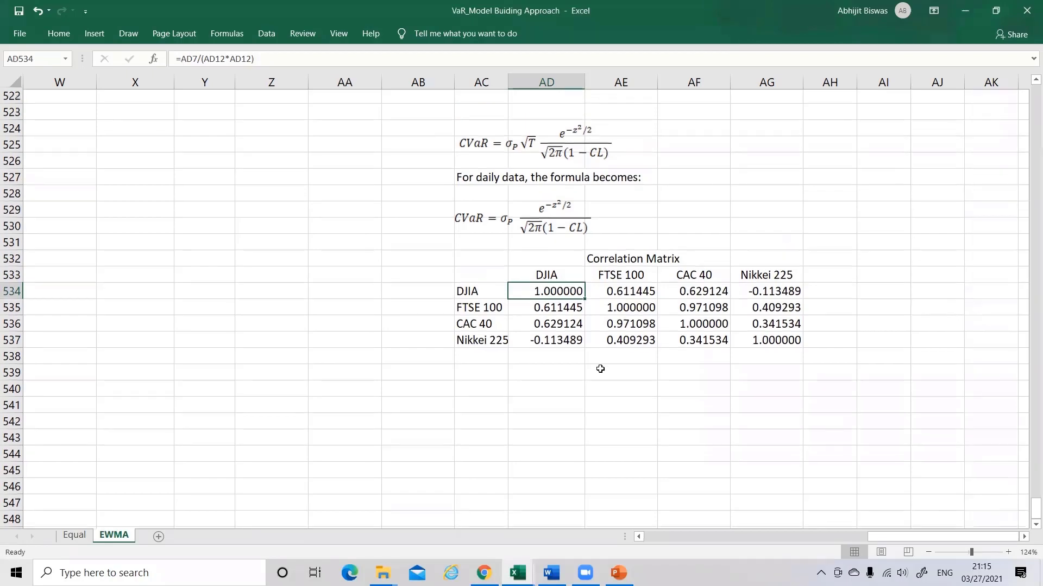
pyautogui.scroll(4, 601, 369)
pyautogui.scroll(1, 600, 369)
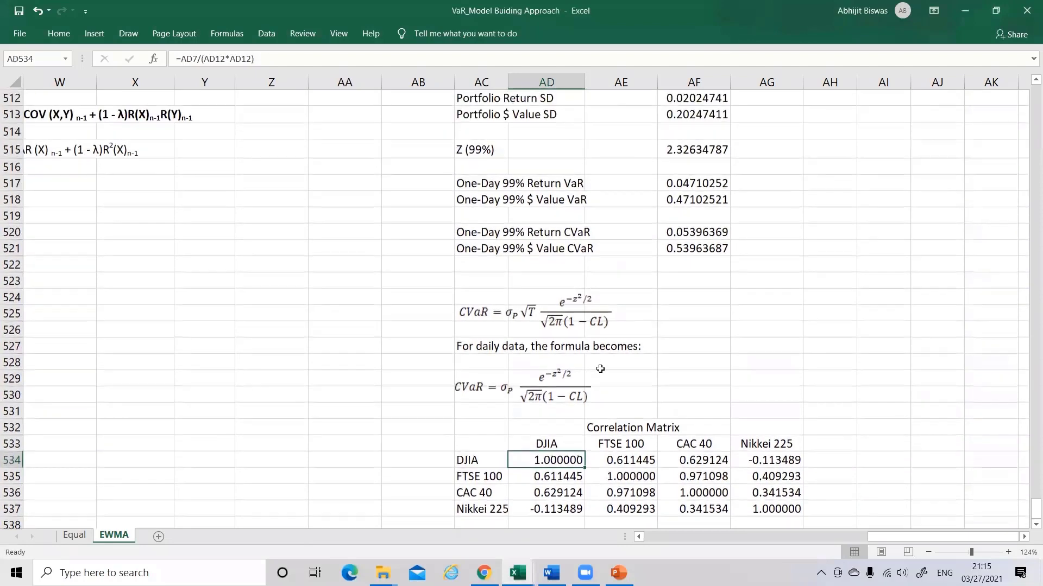
pyautogui.scroll(-1, 600, 369)
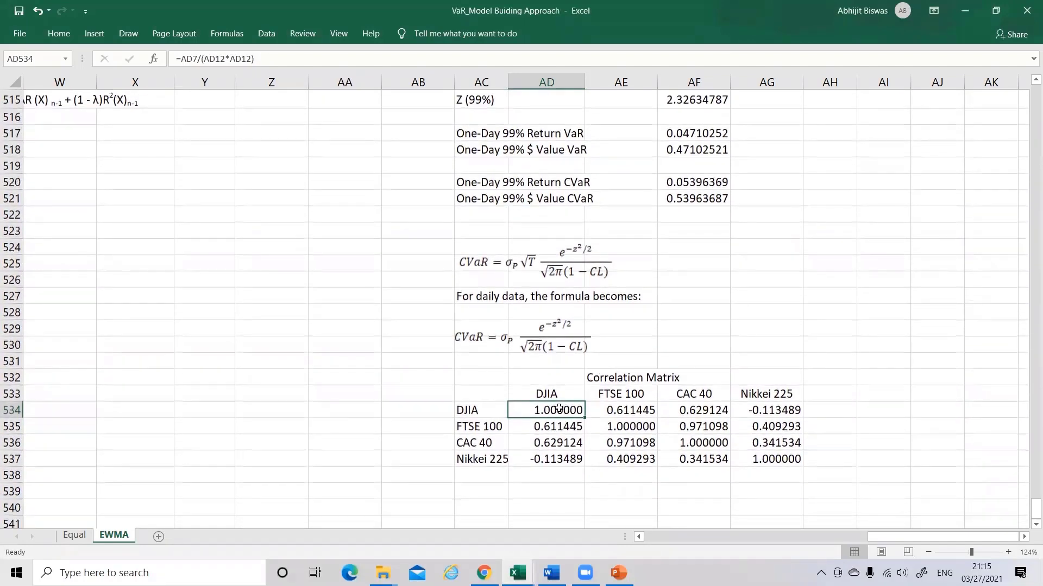
pyautogui.doubleClick(559, 408)
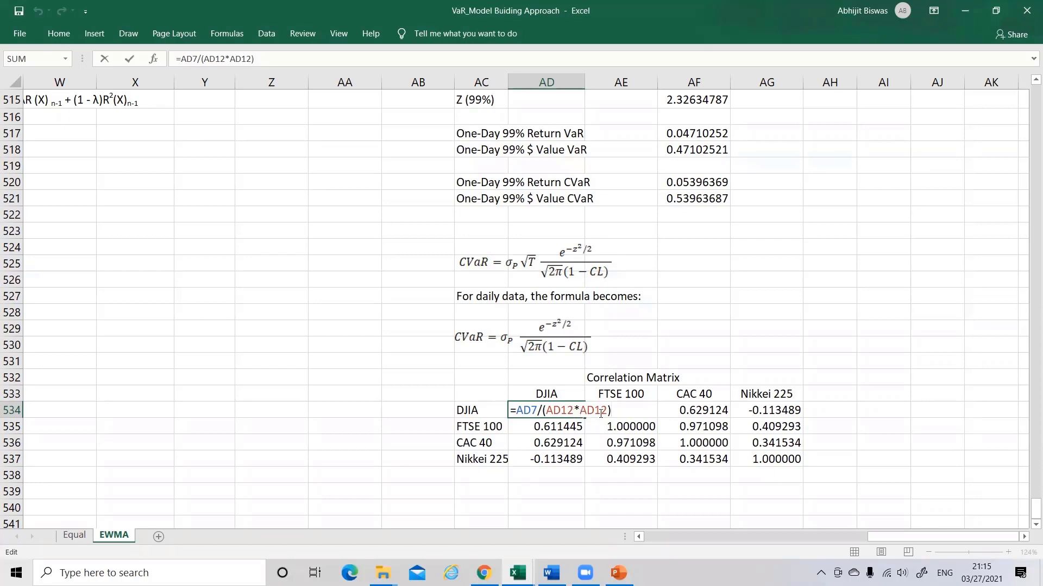
pyautogui.press('Return')
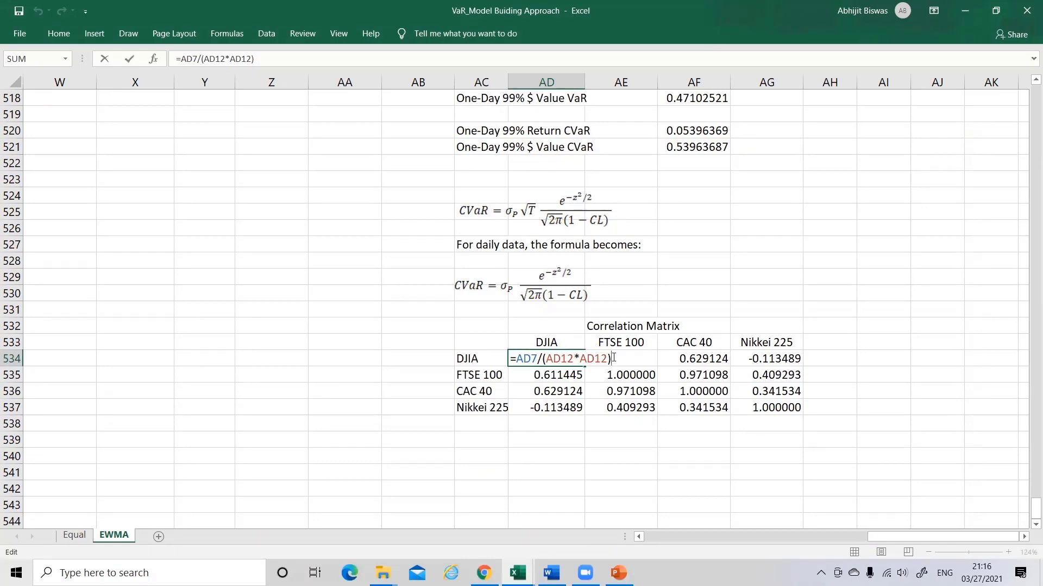
pyautogui.press('Return')
# Examine the DJIA column correlation formulas with FTSE 100, CAC 40 and Nikkei 225 in AD535, AD536 and AD537.
pyautogui.press('F2')
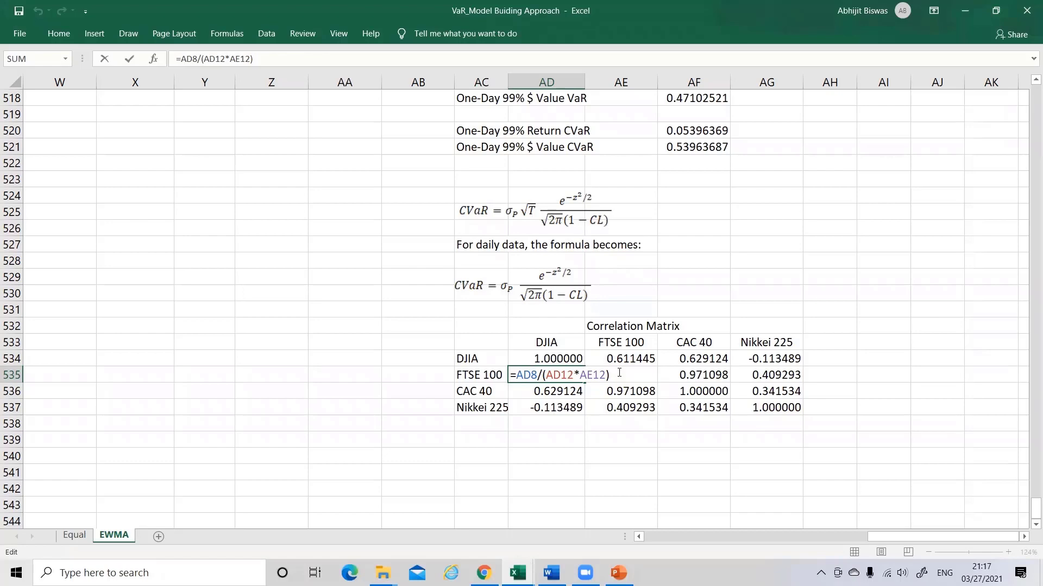
pyautogui.press('Return')
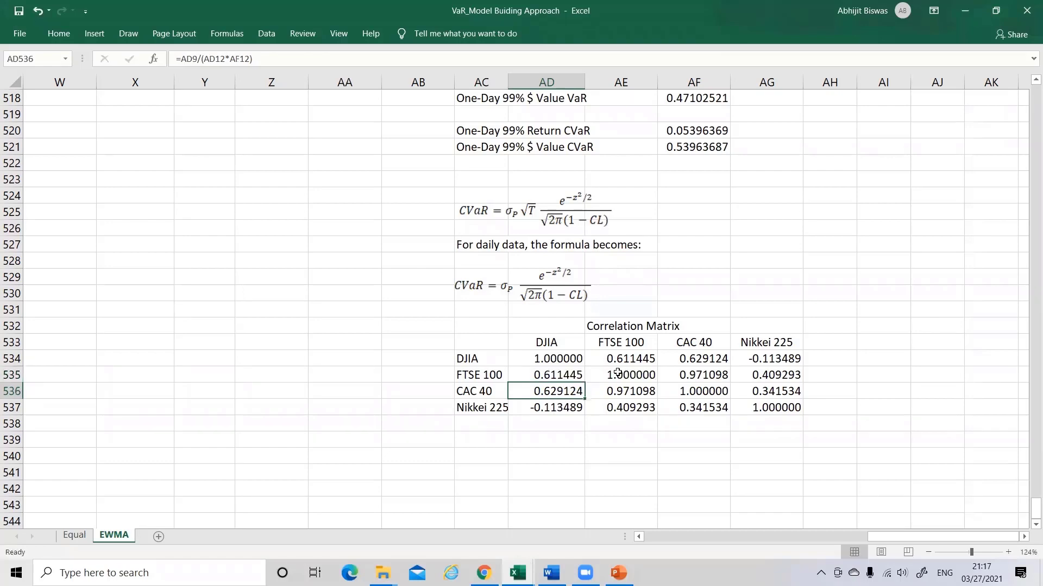
pyautogui.scroll(2, 618, 372)
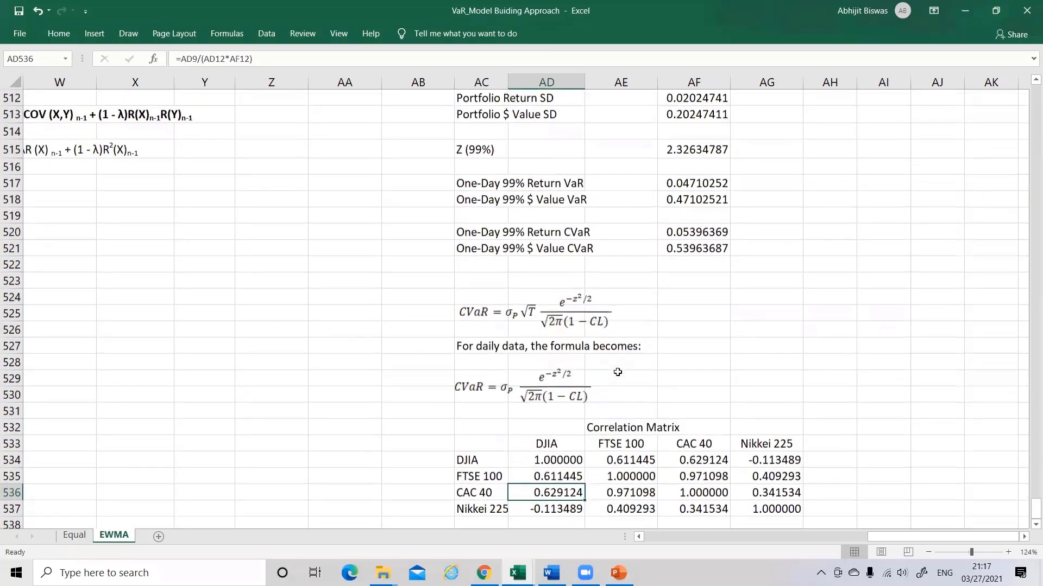
pyautogui.scroll(-2, 617, 369)
pyautogui.doubleClick(566, 389)
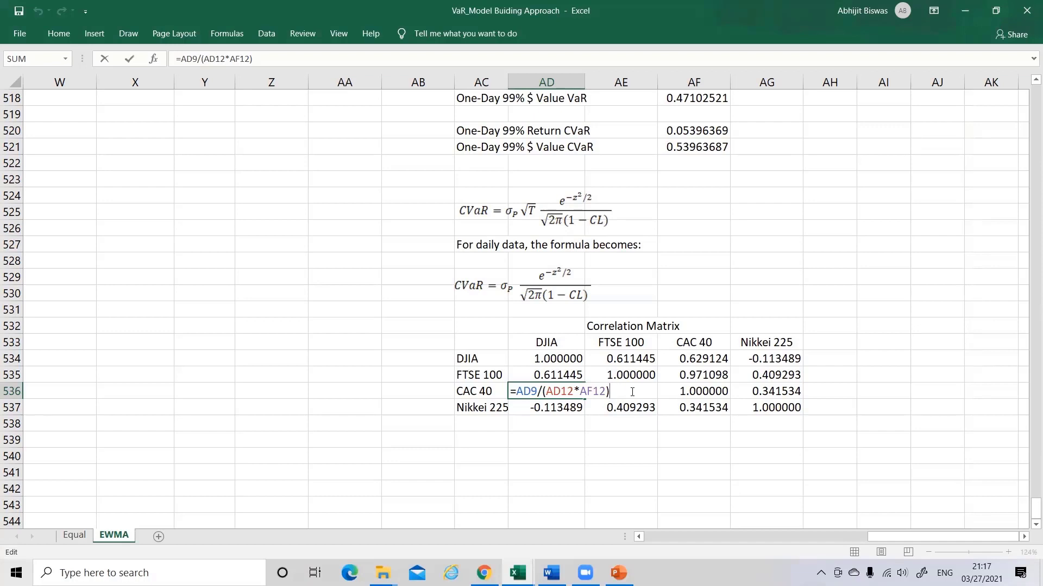
pyautogui.press('Return')
pyautogui.press('F2')
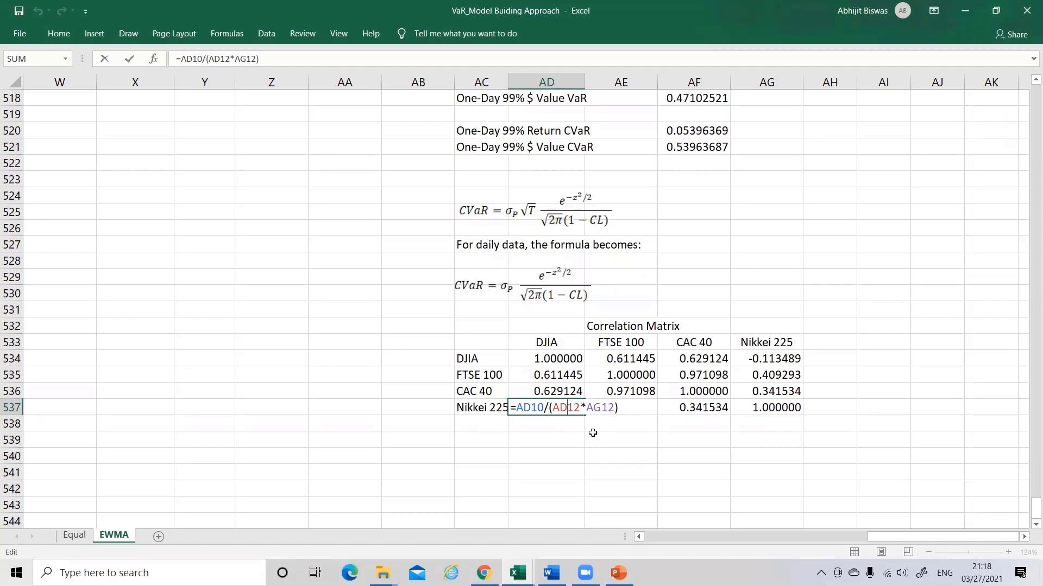
pyautogui.press('Return')
# Trace the DJIA–FTSE 100 correlation in AE534 to its source cell and examine the FTSE 100 self-correlation formula in AE535.
pyautogui.click(640, 359)
pyautogui.write('=AD535')
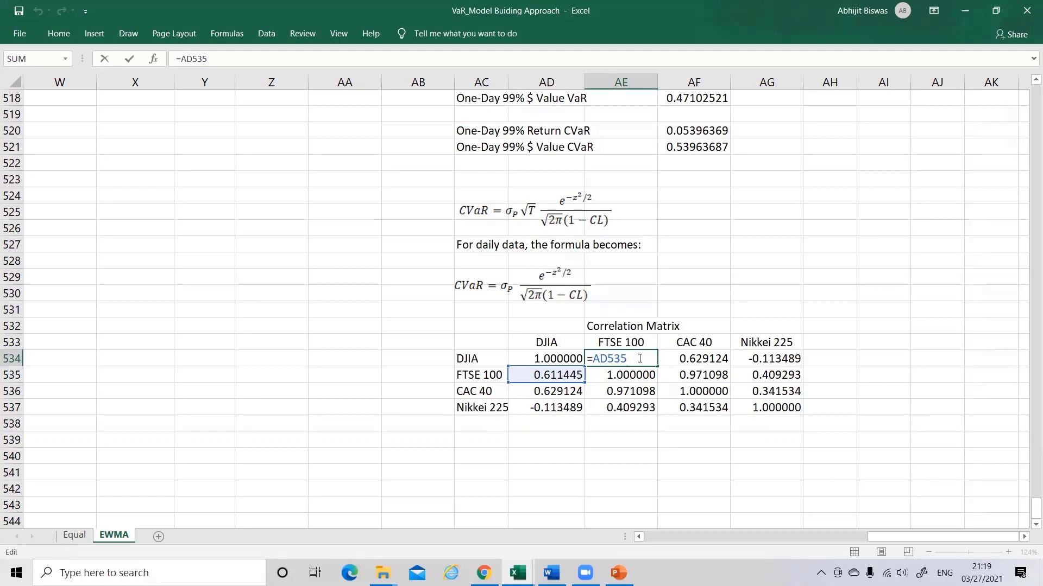
pyautogui.press('Return')
pyautogui.doubleClick(623, 374)
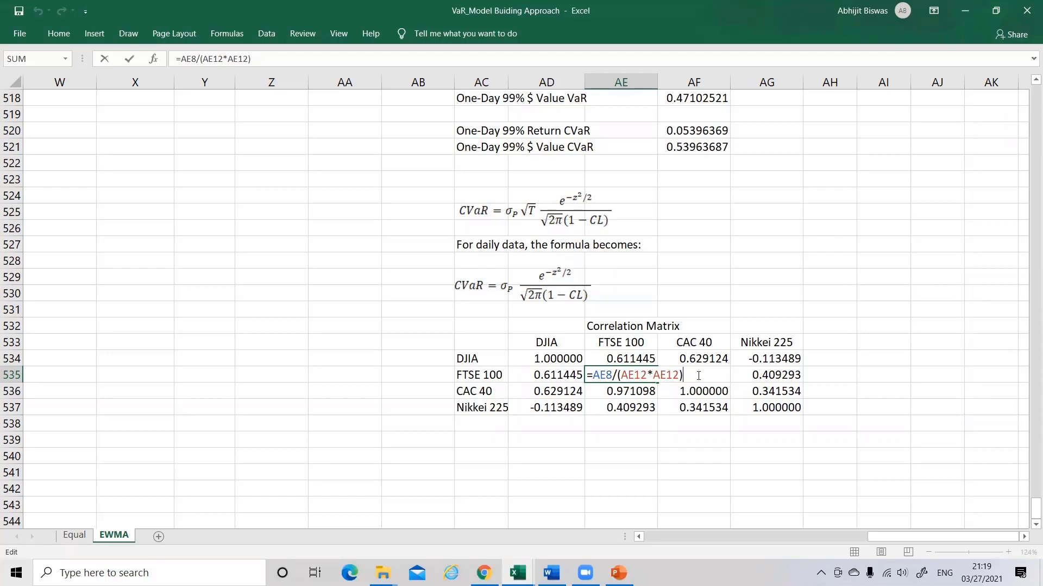
pyautogui.press('Return')
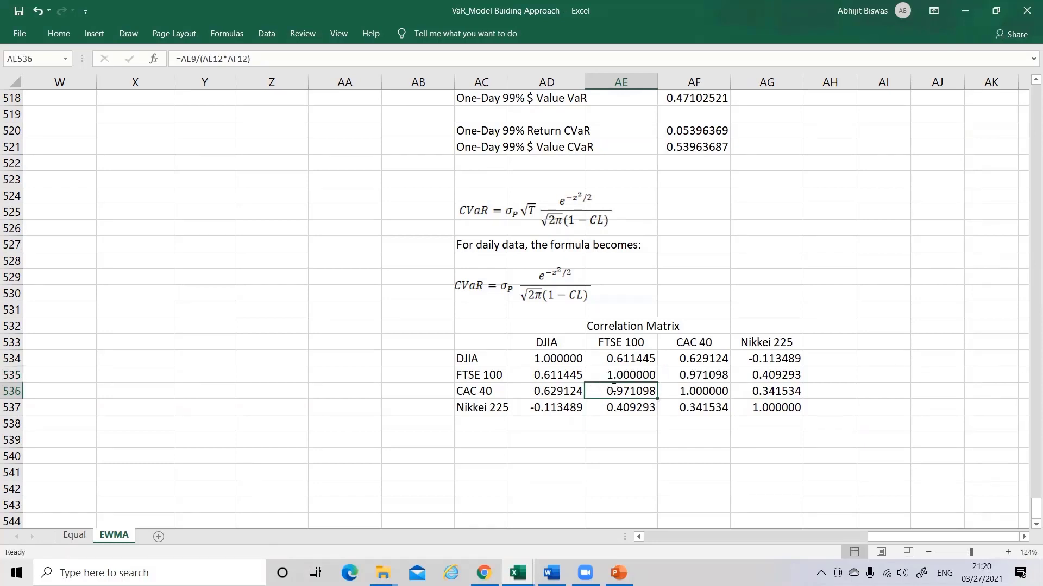
# Examine the FTSE 100 correlation formulas with CAC 40 and Nikkei 225 in AE536 and AE537.
pyautogui.doubleClick(613, 391)
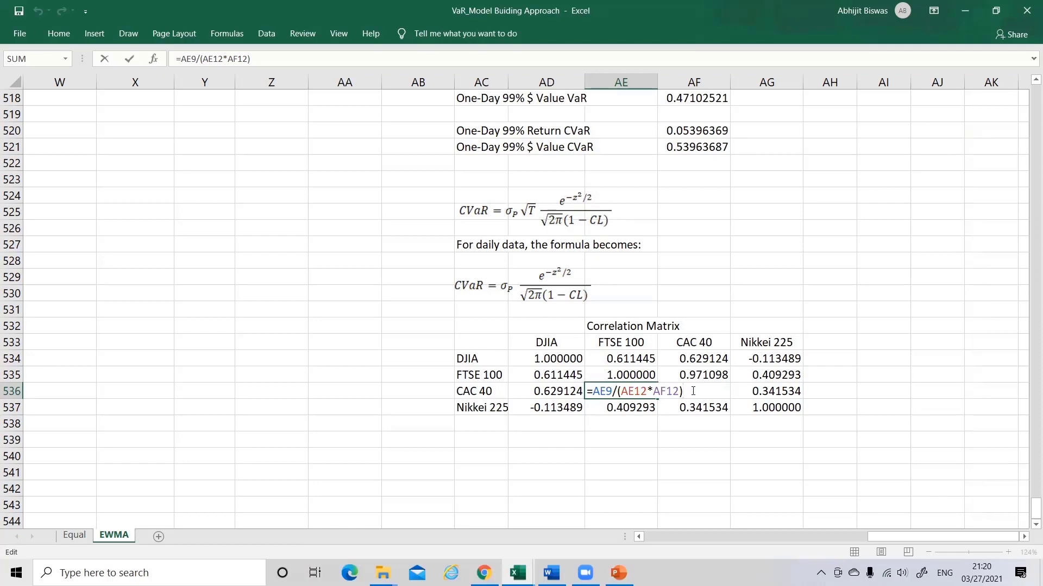
pyautogui.press('Return')
pyautogui.press('F2')
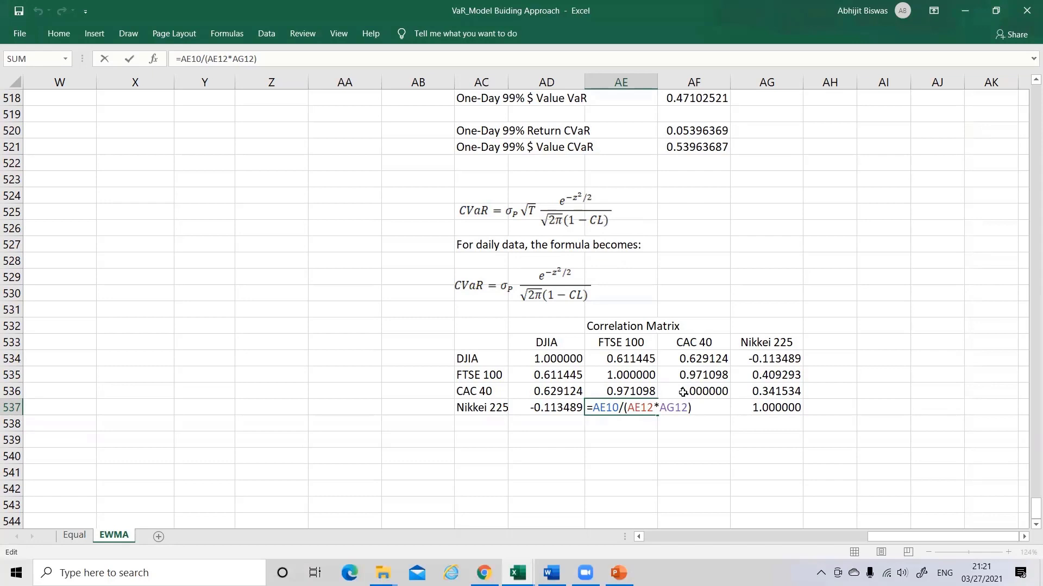
pyautogui.press('Return')
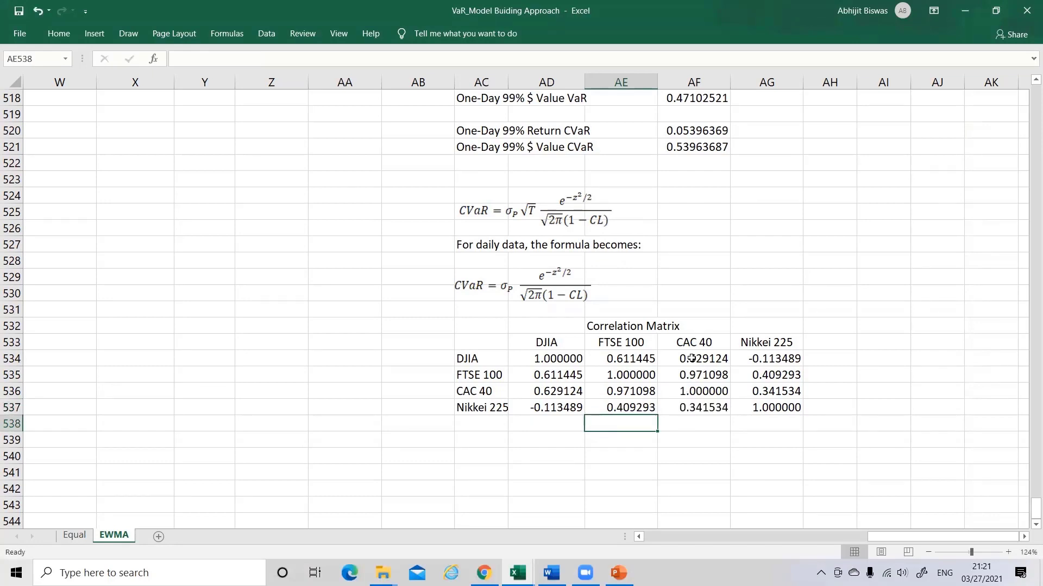
# Trace the DJIA–CAC 40 correlation in AF534 and the FTSE 100–CAC 40 correlation in AF535 to source cells AD536 and AE536.
pyautogui.click(697, 358)
pyautogui.write('=')
pyautogui.press('Left')
pyautogui.press('Left')
pyautogui.press('Down')
pyautogui.press('Down')
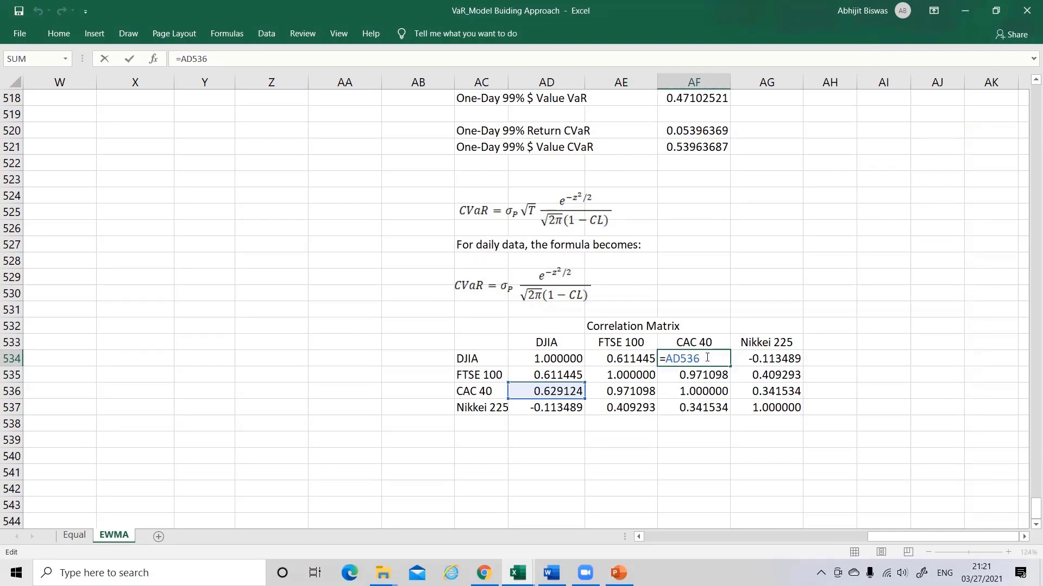
pyautogui.press('Return')
pyautogui.write('=')
pyautogui.press('Left')
pyautogui.press('Down')
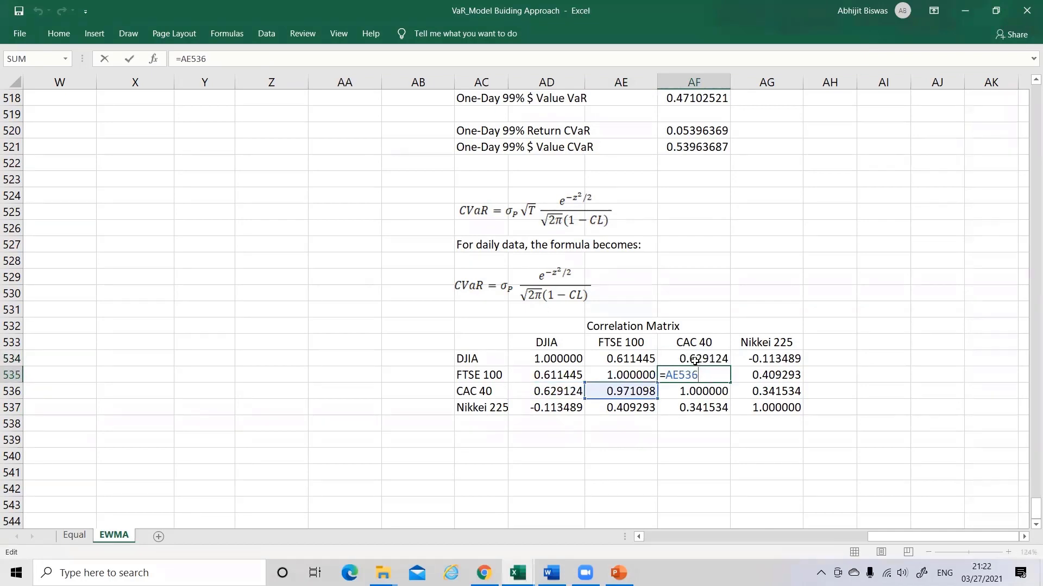
pyautogui.press('Return')
# Examine the CAC 40 self-correlation formula in AF536 and the CAC 40–Nikkei 225 correlation formula in AF537.
pyautogui.doubleClick(693, 391)
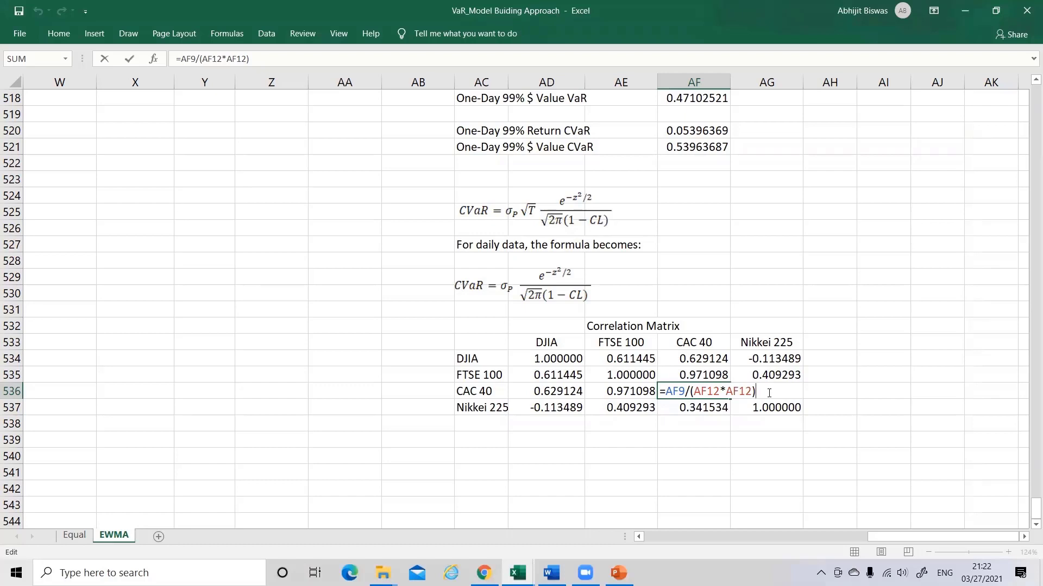
pyautogui.press('Return')
pyautogui.doubleClick(697, 408)
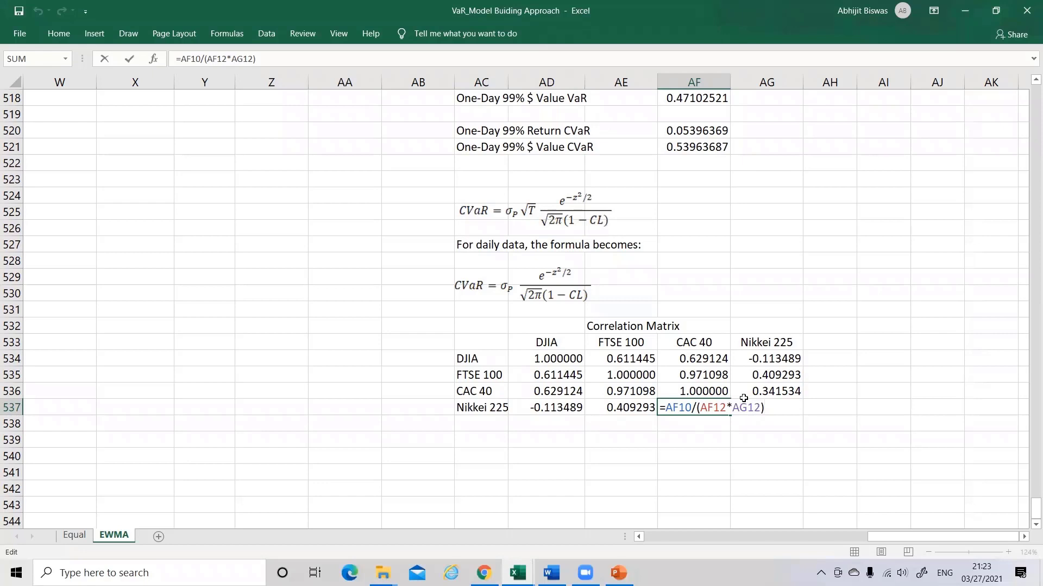
pyautogui.press('Return')
# Trace the Nikkei 225 column correlations with DJIA, FTSE 100 and CAC 40 in AG534, AG535 and AG536 to their source cells.
pyautogui.doubleClick(778, 360)
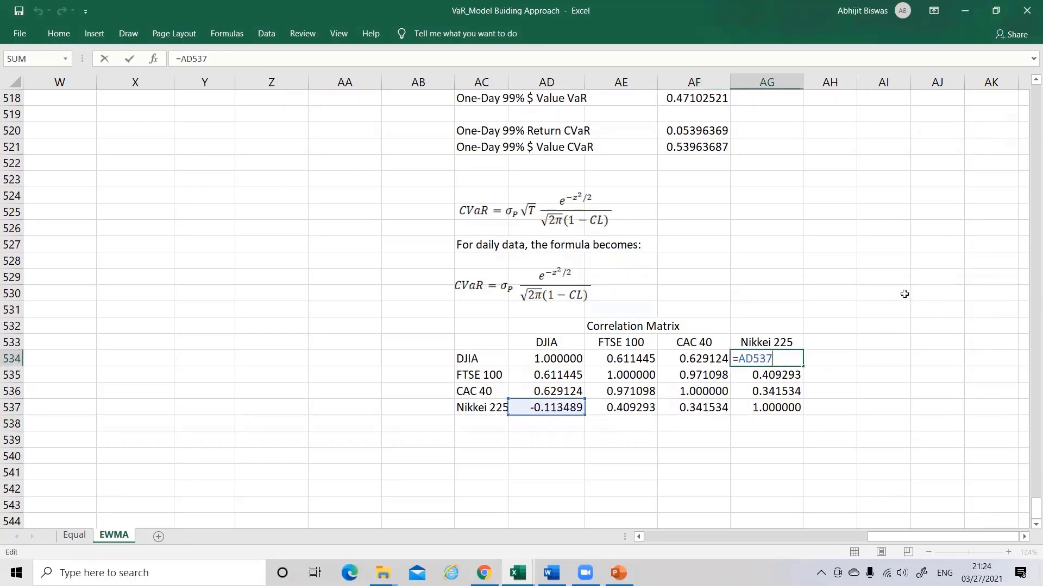
pyautogui.press('Return')
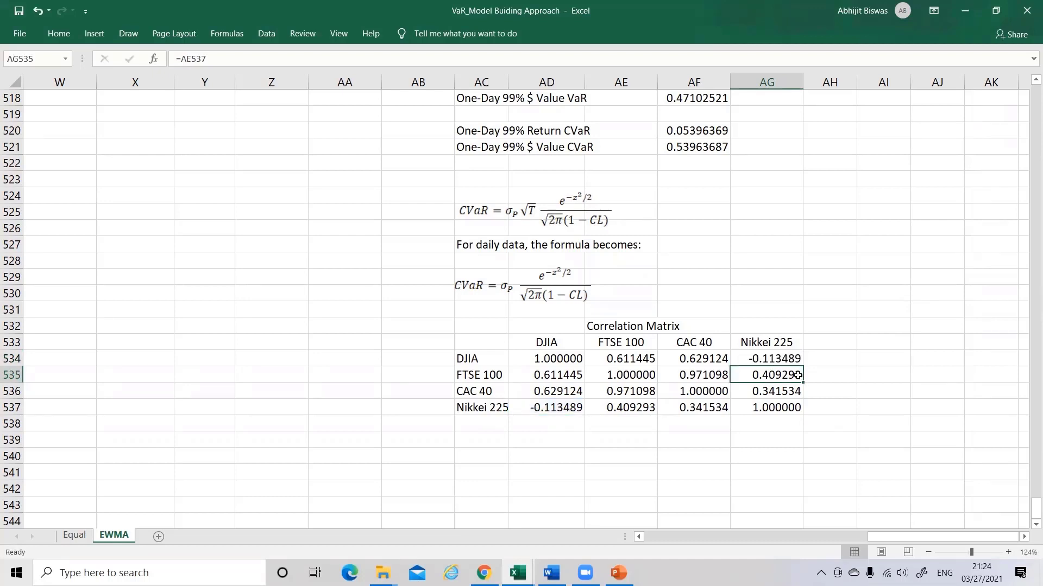
pyautogui.doubleClick(797, 374)
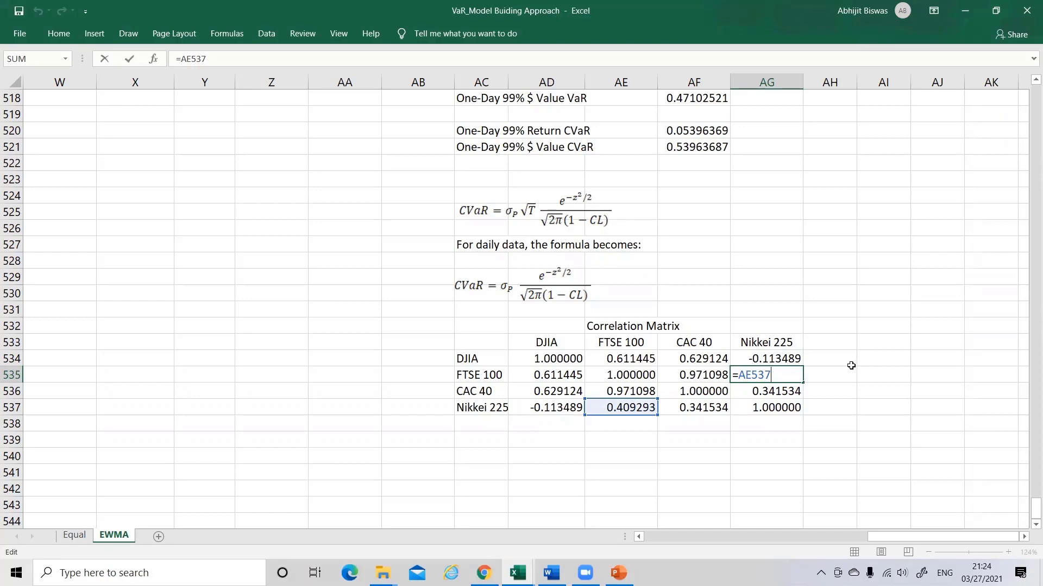
pyautogui.press('Return')
pyautogui.press('F2')
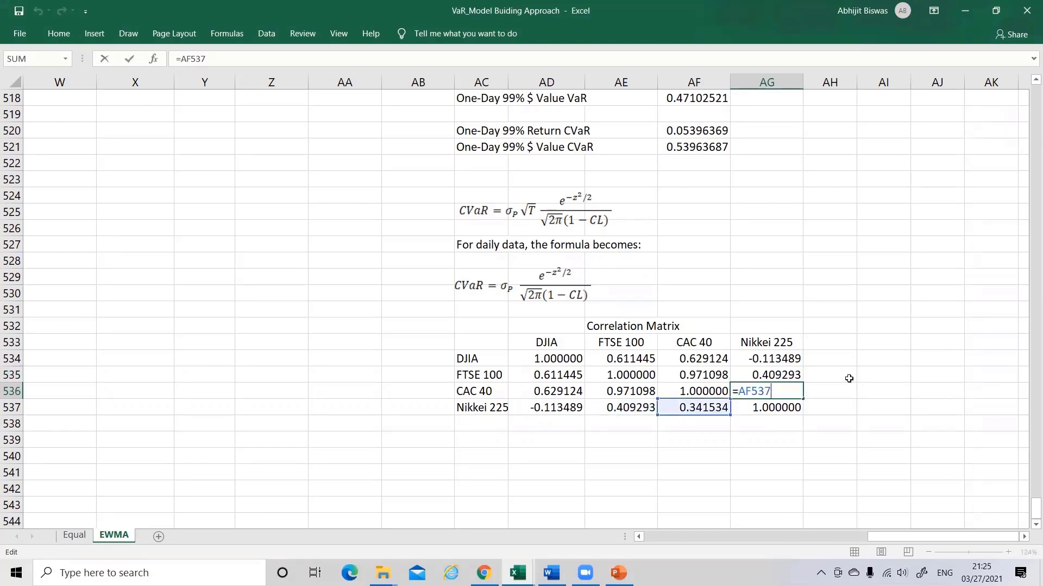
pyautogui.press('Return')
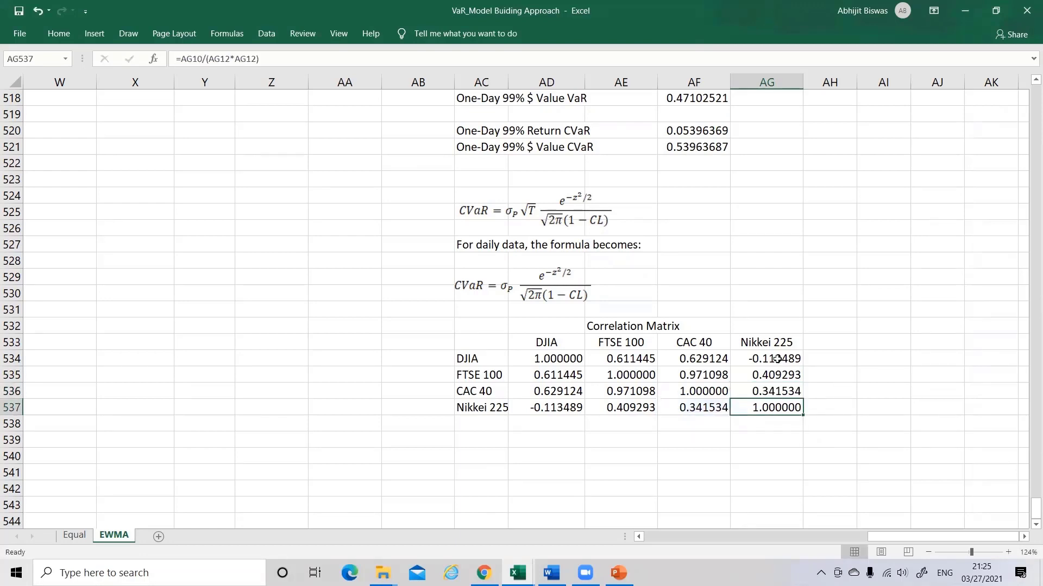
# Examine the Nikkei 225 self-correlation formula in AG537 and return to the portfolio variance calculation.
pyautogui.doubleClick(775, 409)
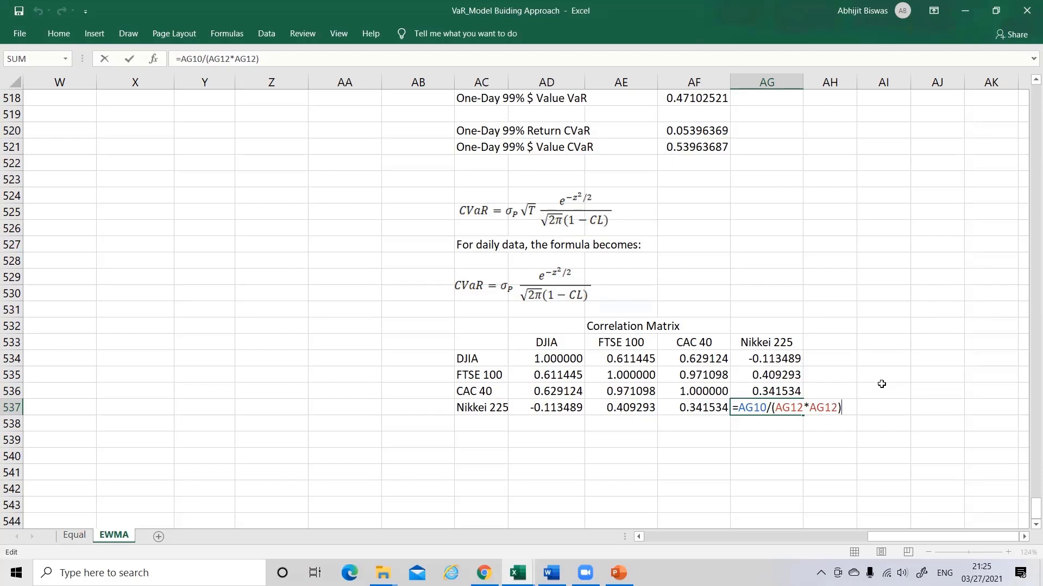
pyautogui.press('Return')
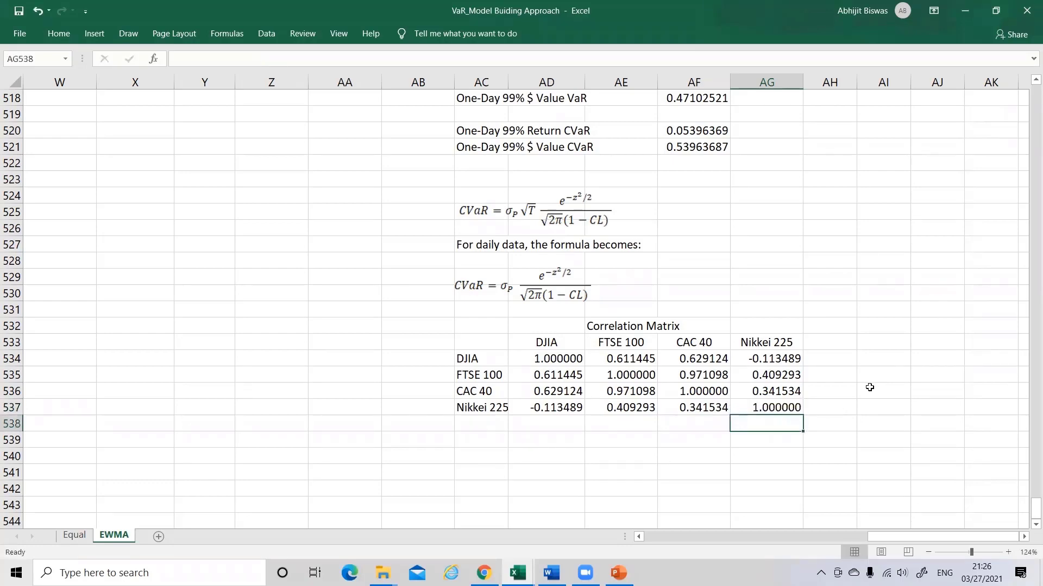
pyautogui.scroll(4, 870, 387)
pyautogui.scroll(6, 514, 335)
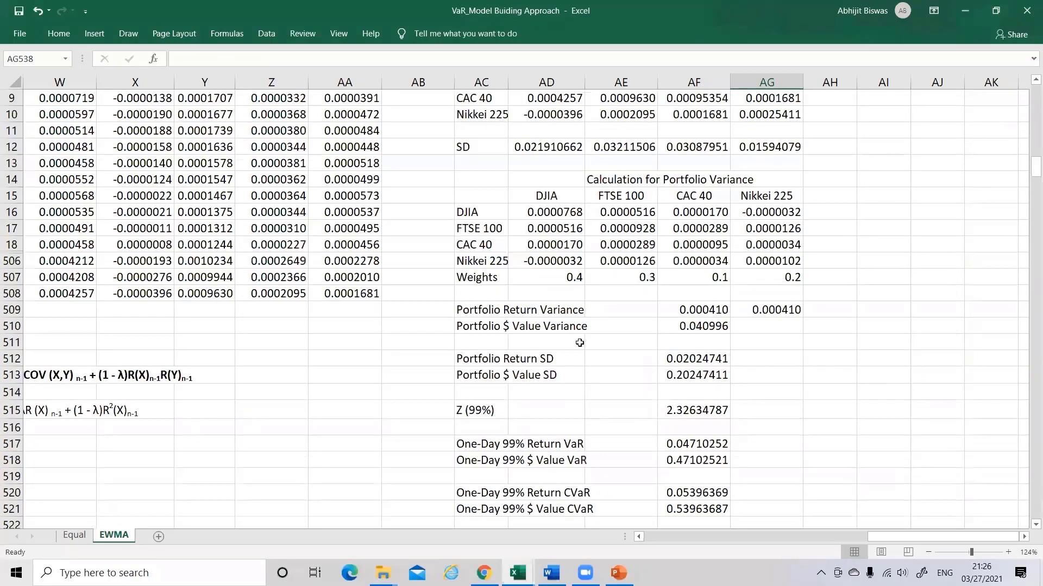